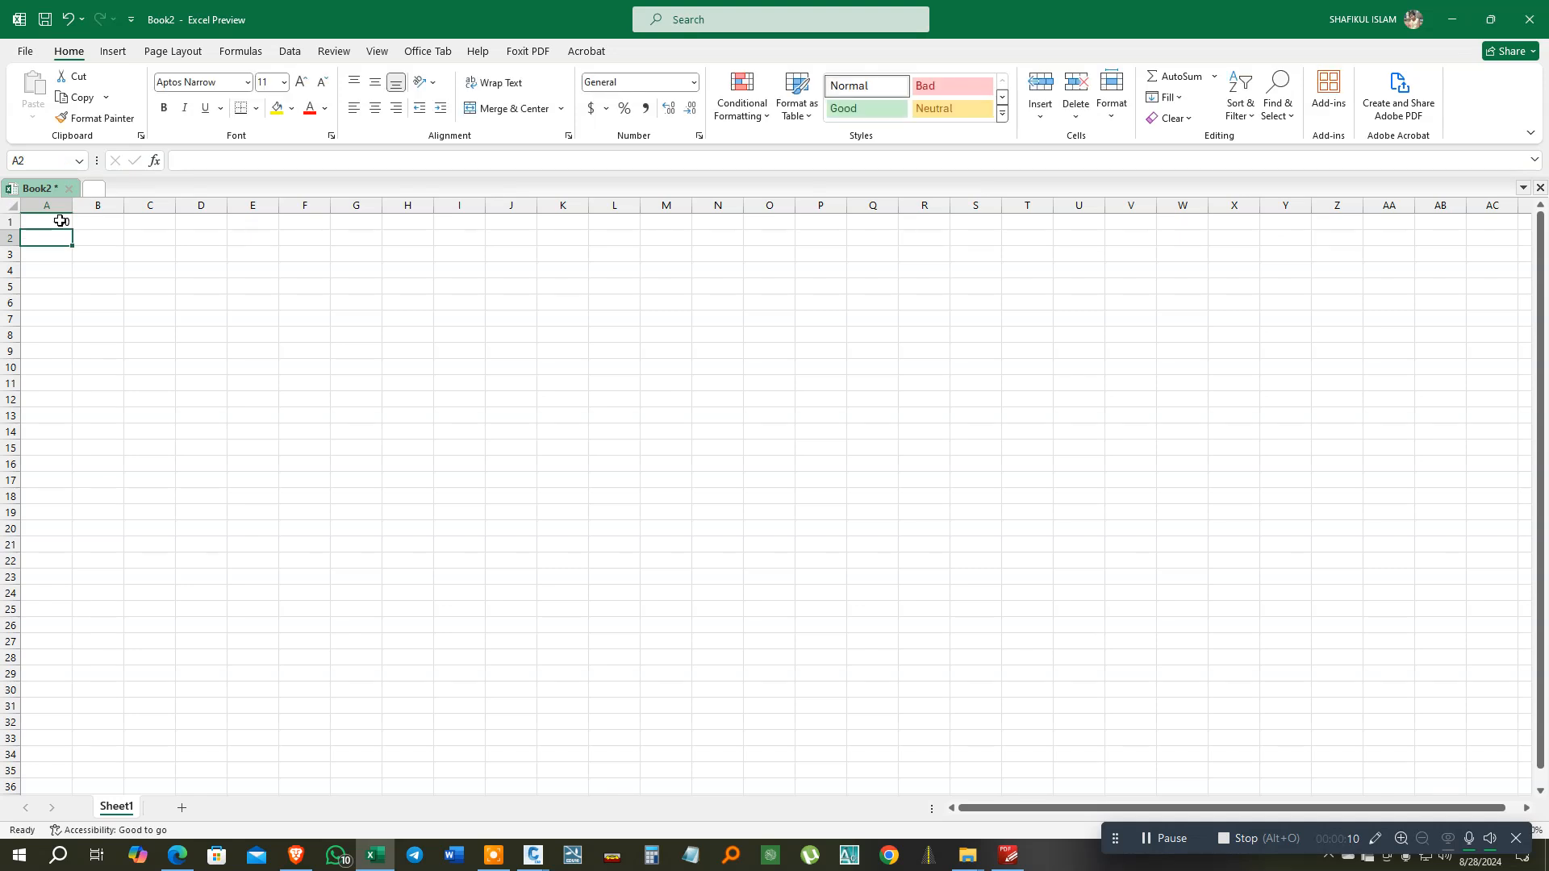
# Enter -45 in A2, then extend the series from A1:A2 down column A so it ends at 50 in A21.
pyautogui.write('-45')
pyautogui.press('Return')
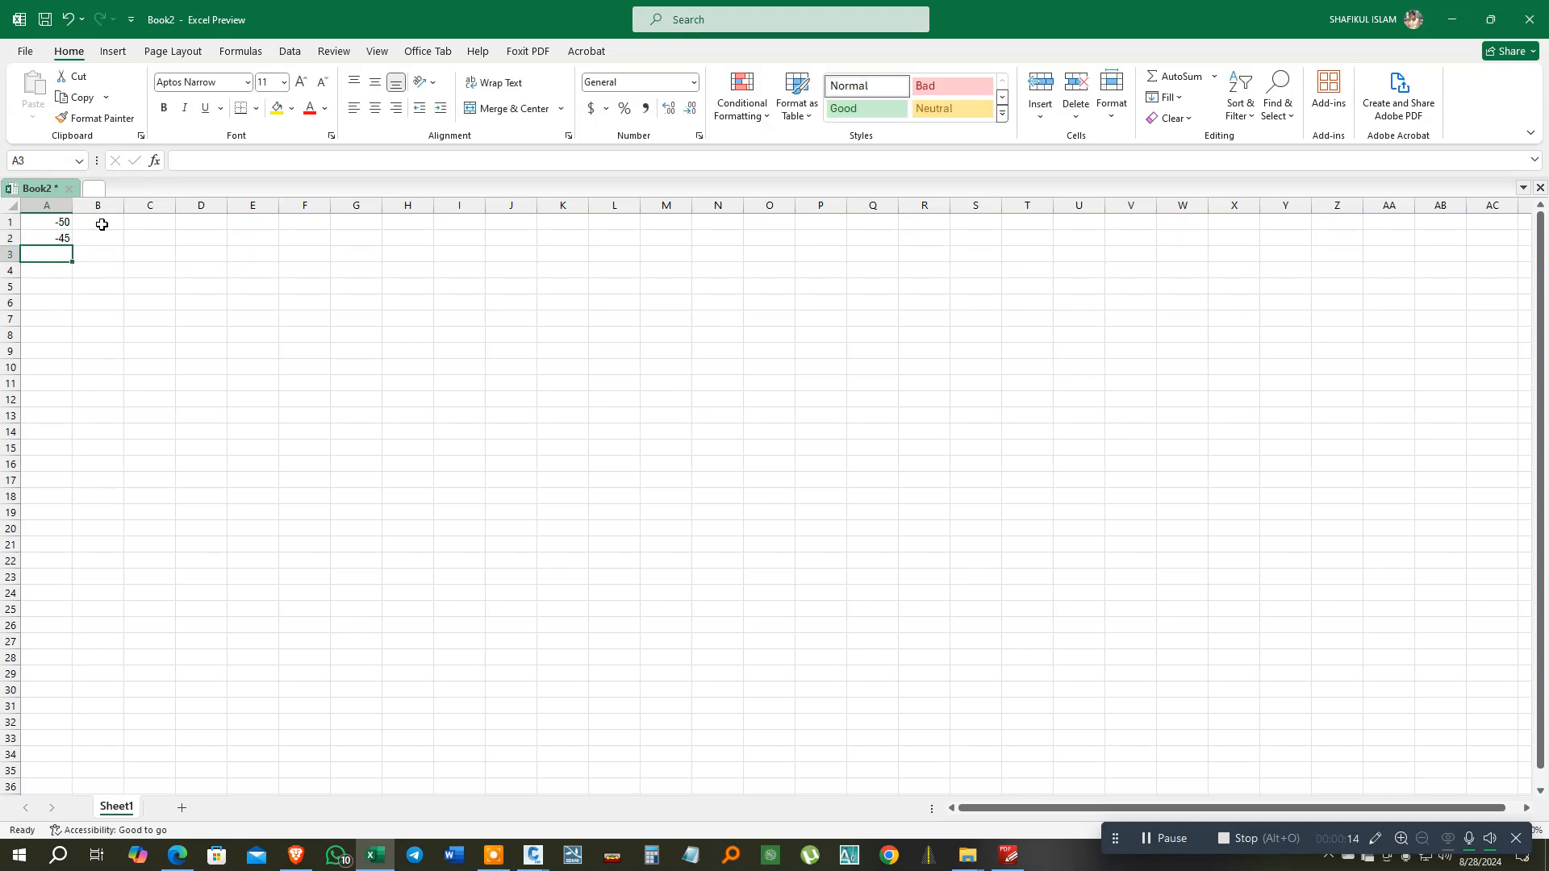
pyautogui.moveTo(65, 223); pyautogui.dragTo(97, 561)
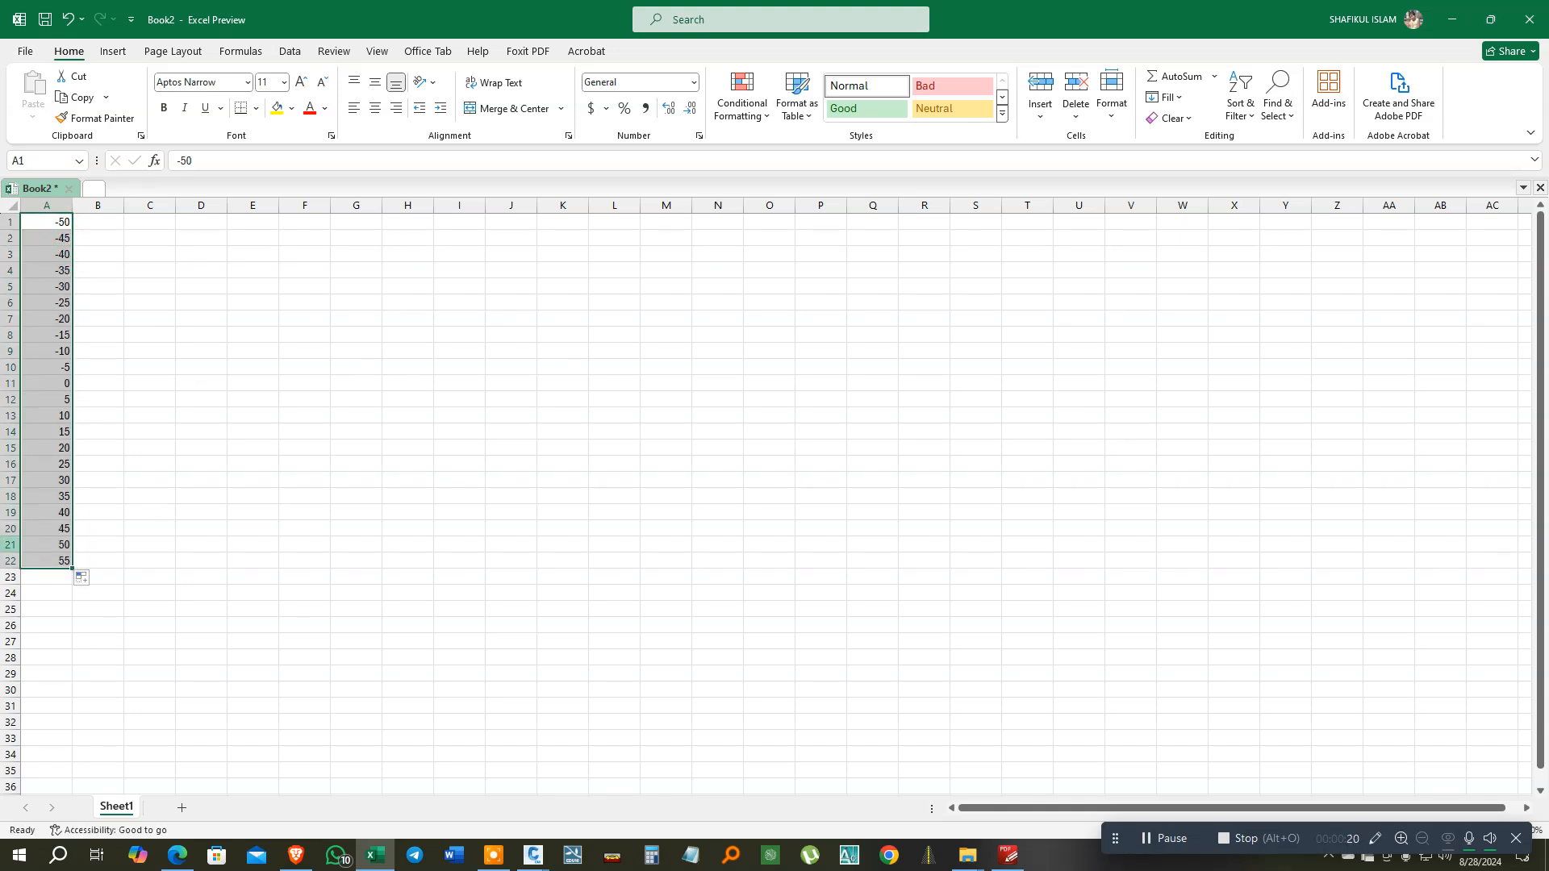
pyautogui.click(8, 560)
pyautogui.press('Delete')
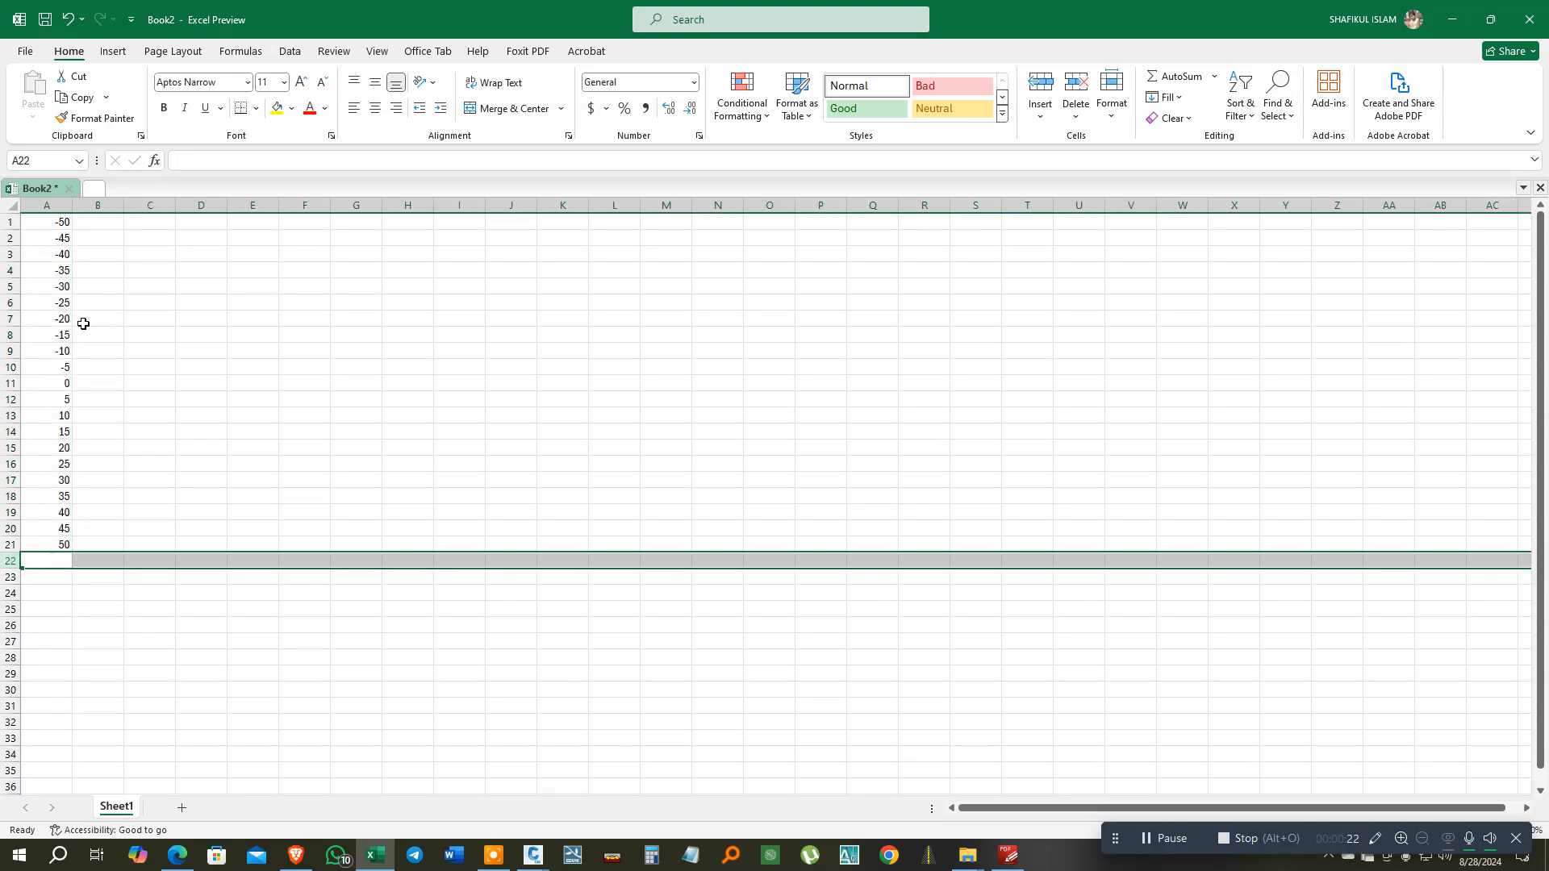
# Enter the values 12, 11, 14 and 15 in cells B1 to B4.
pyautogui.click(91, 220)
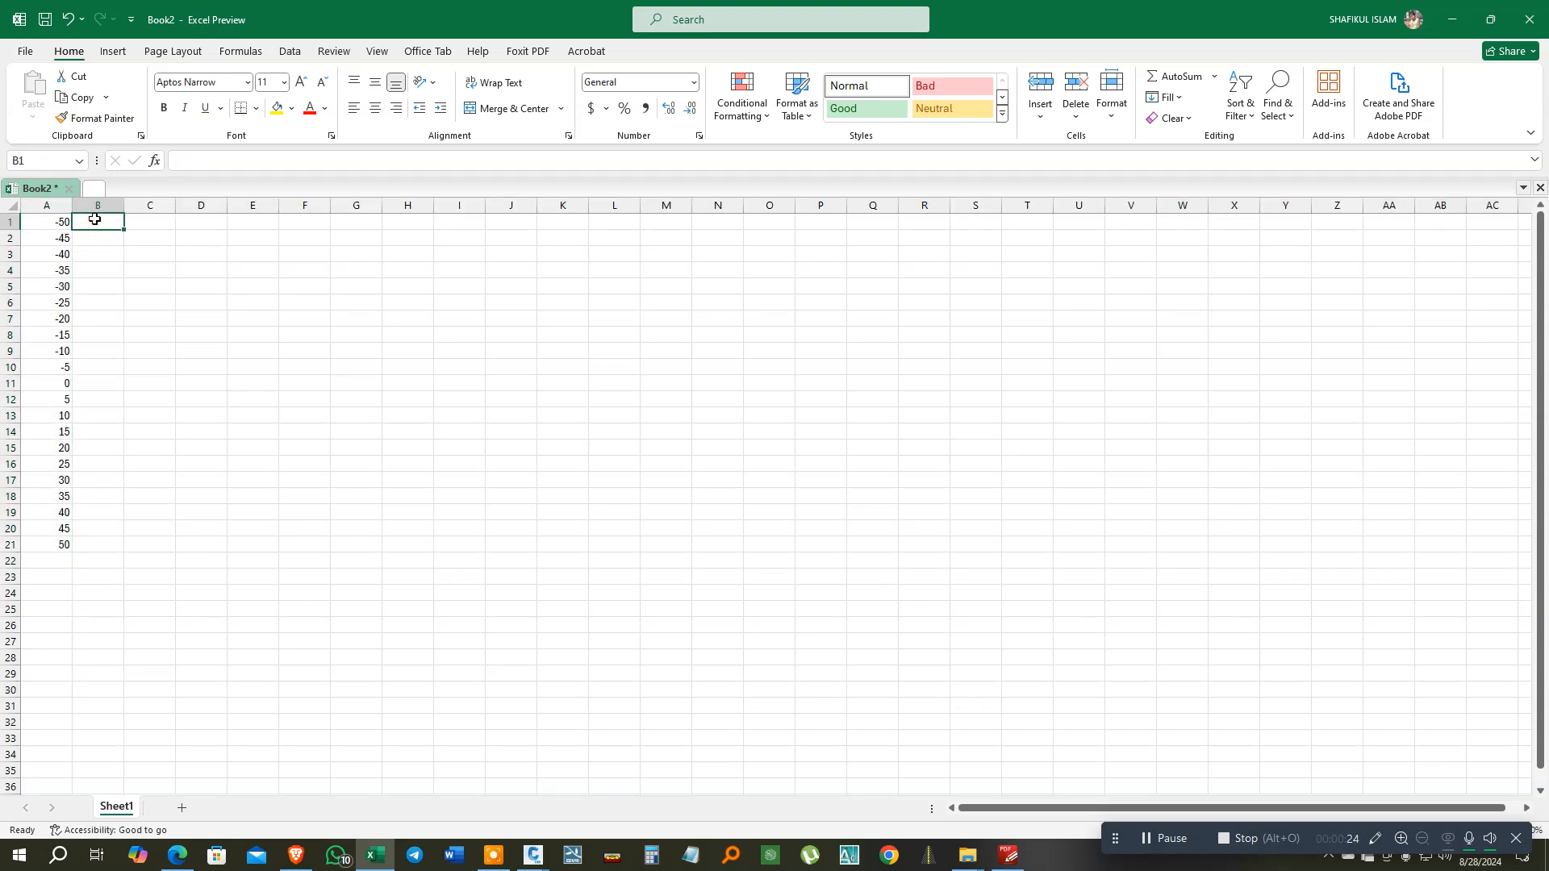
pyautogui.write('12')
pyautogui.press('Return')
pyautogui.write('11')
pyautogui.press('Return')
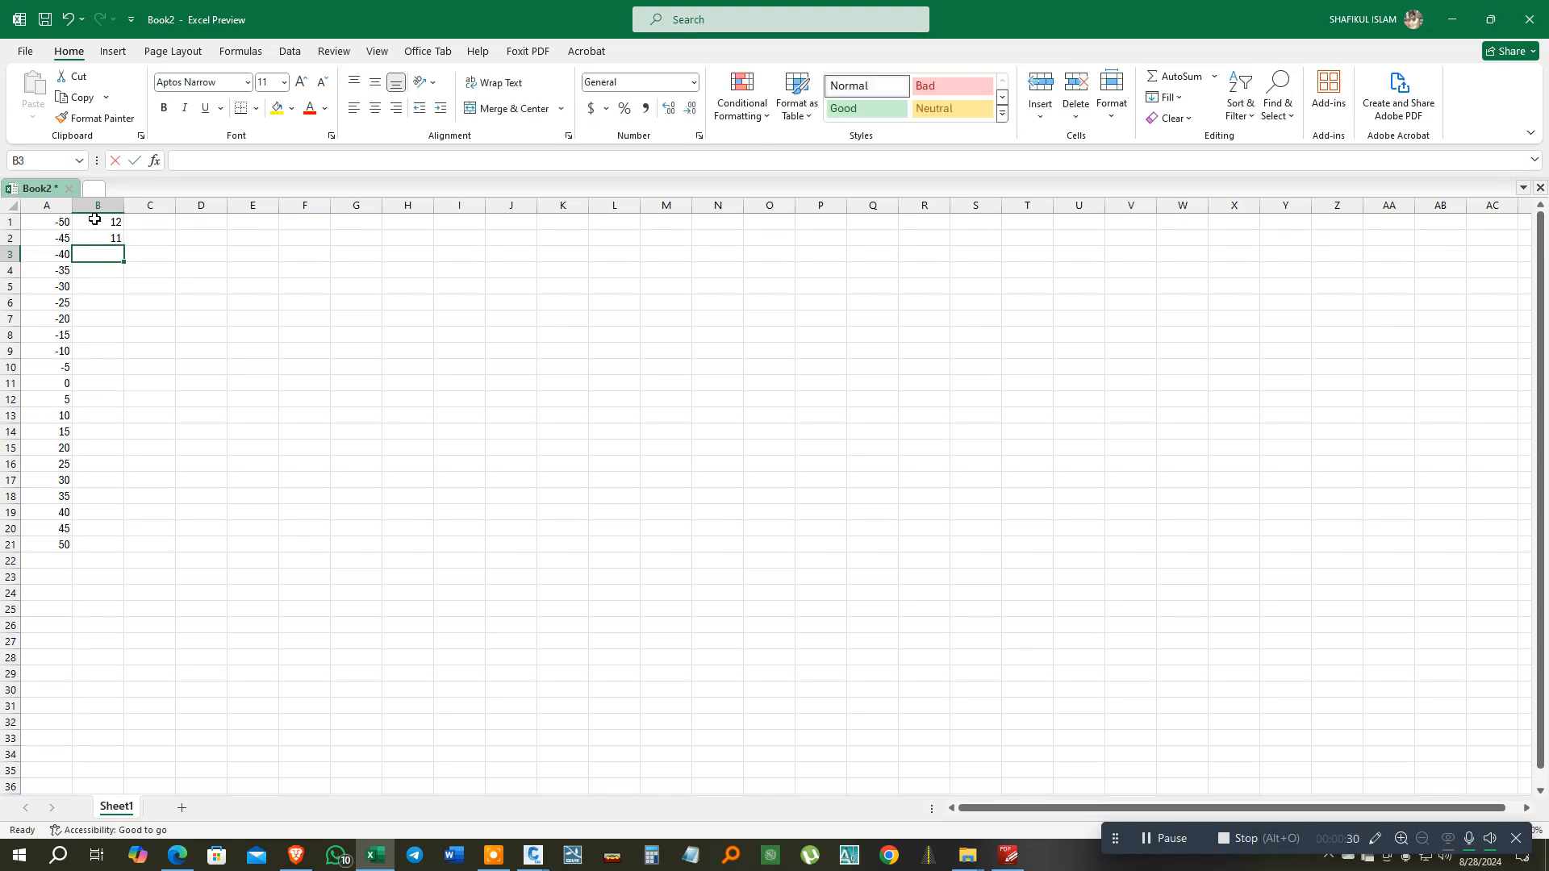
pyautogui.write('14')
pyautogui.press('Return')
pyautogui.write('15')
pyautogui.press('Return')
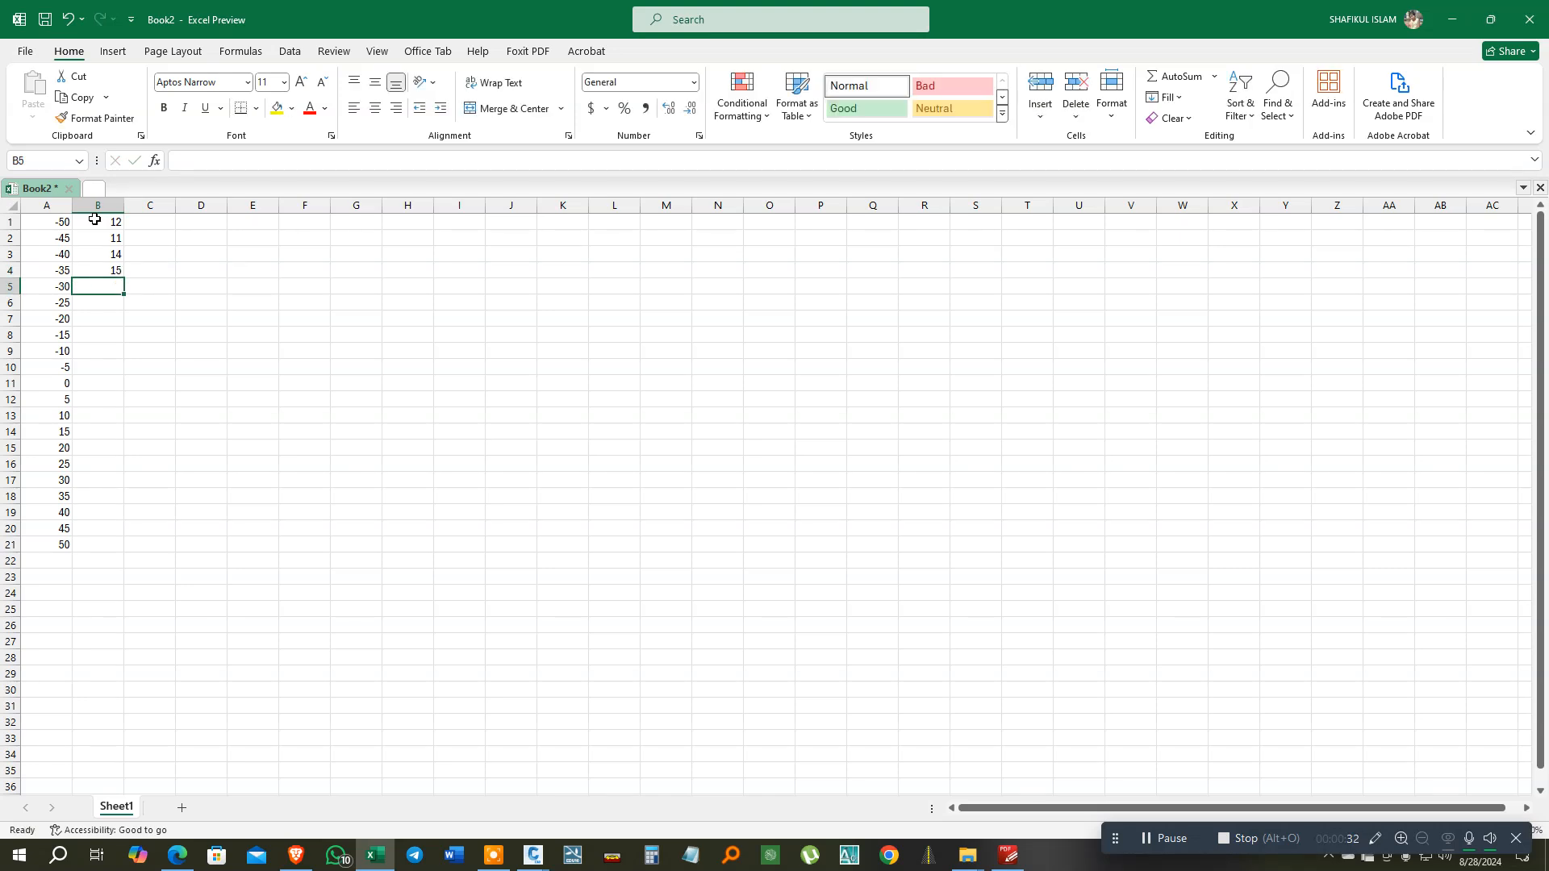
# Change cell B4 to 18 and cell B2 to 21.
pyautogui.click(105, 270)
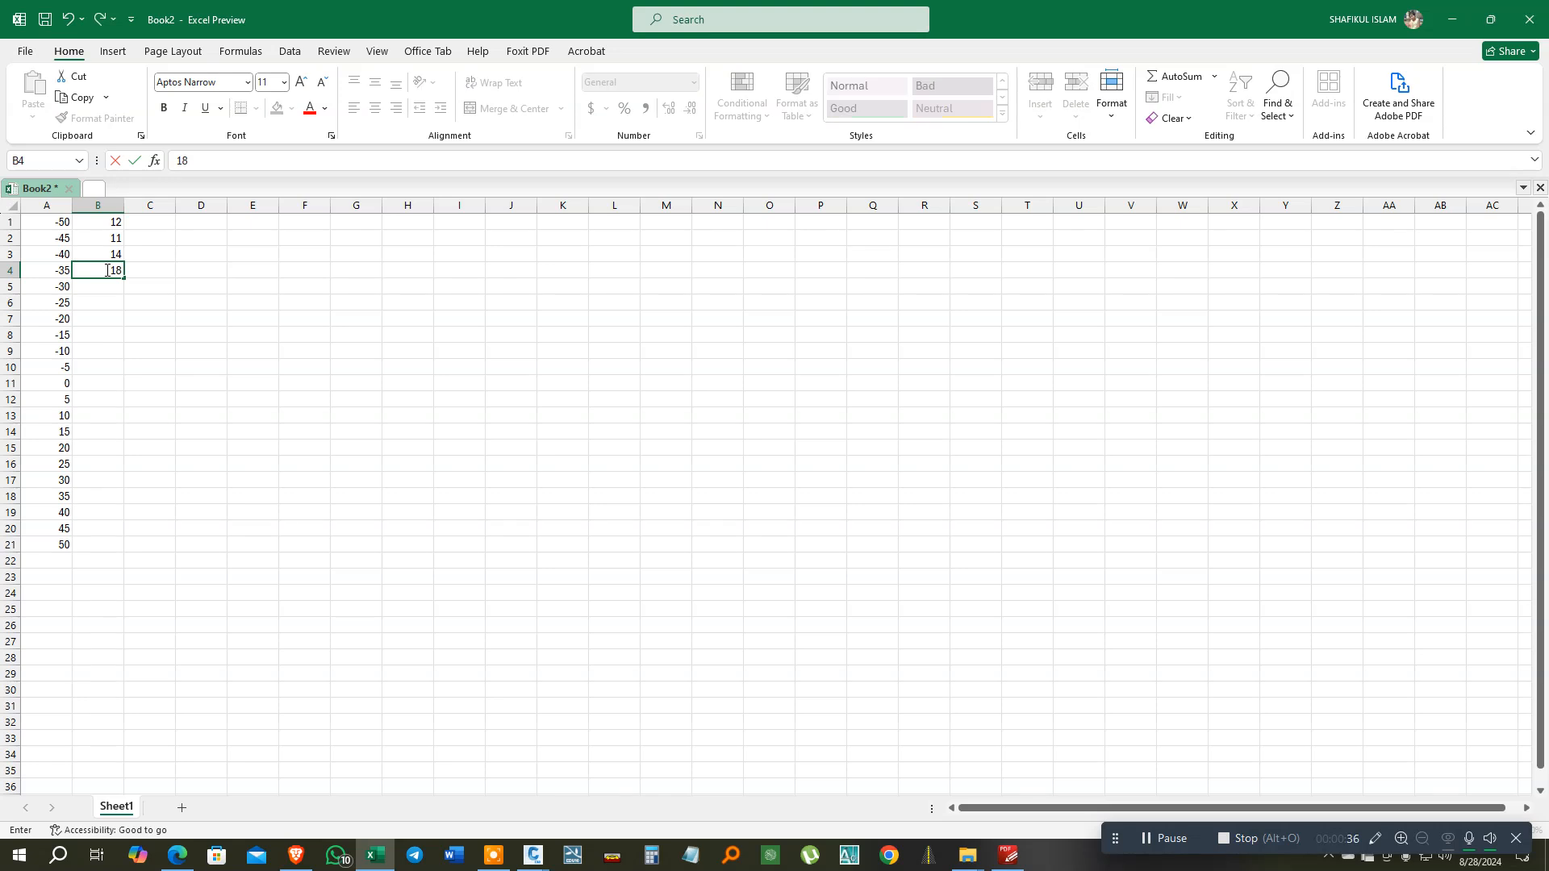
pyautogui.press('Return')
pyautogui.click(113, 240)
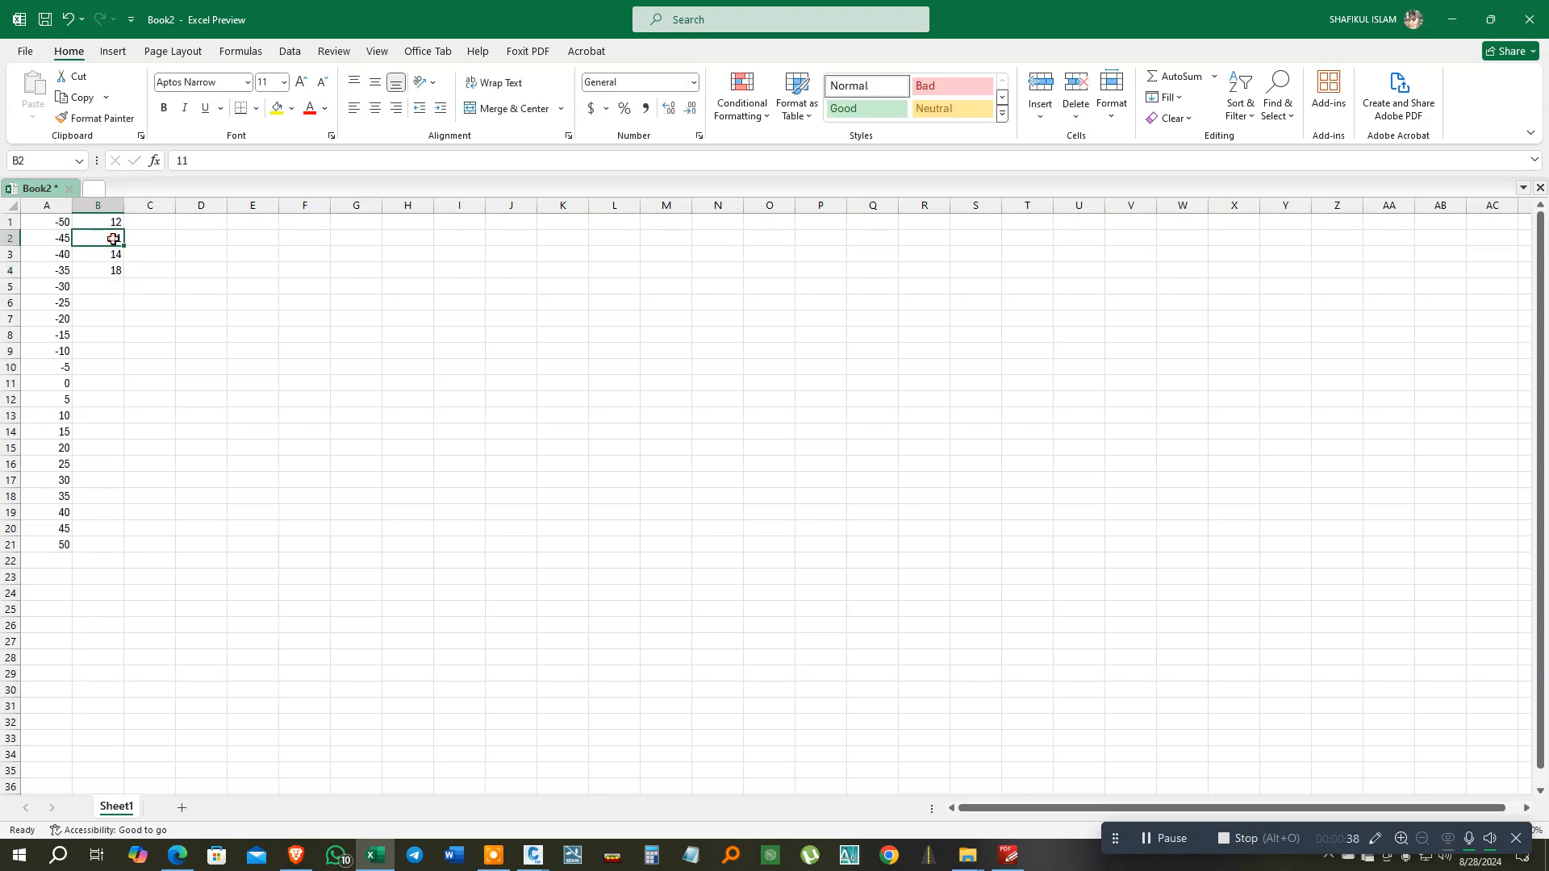
pyautogui.write('2')
pyautogui.press('Return')
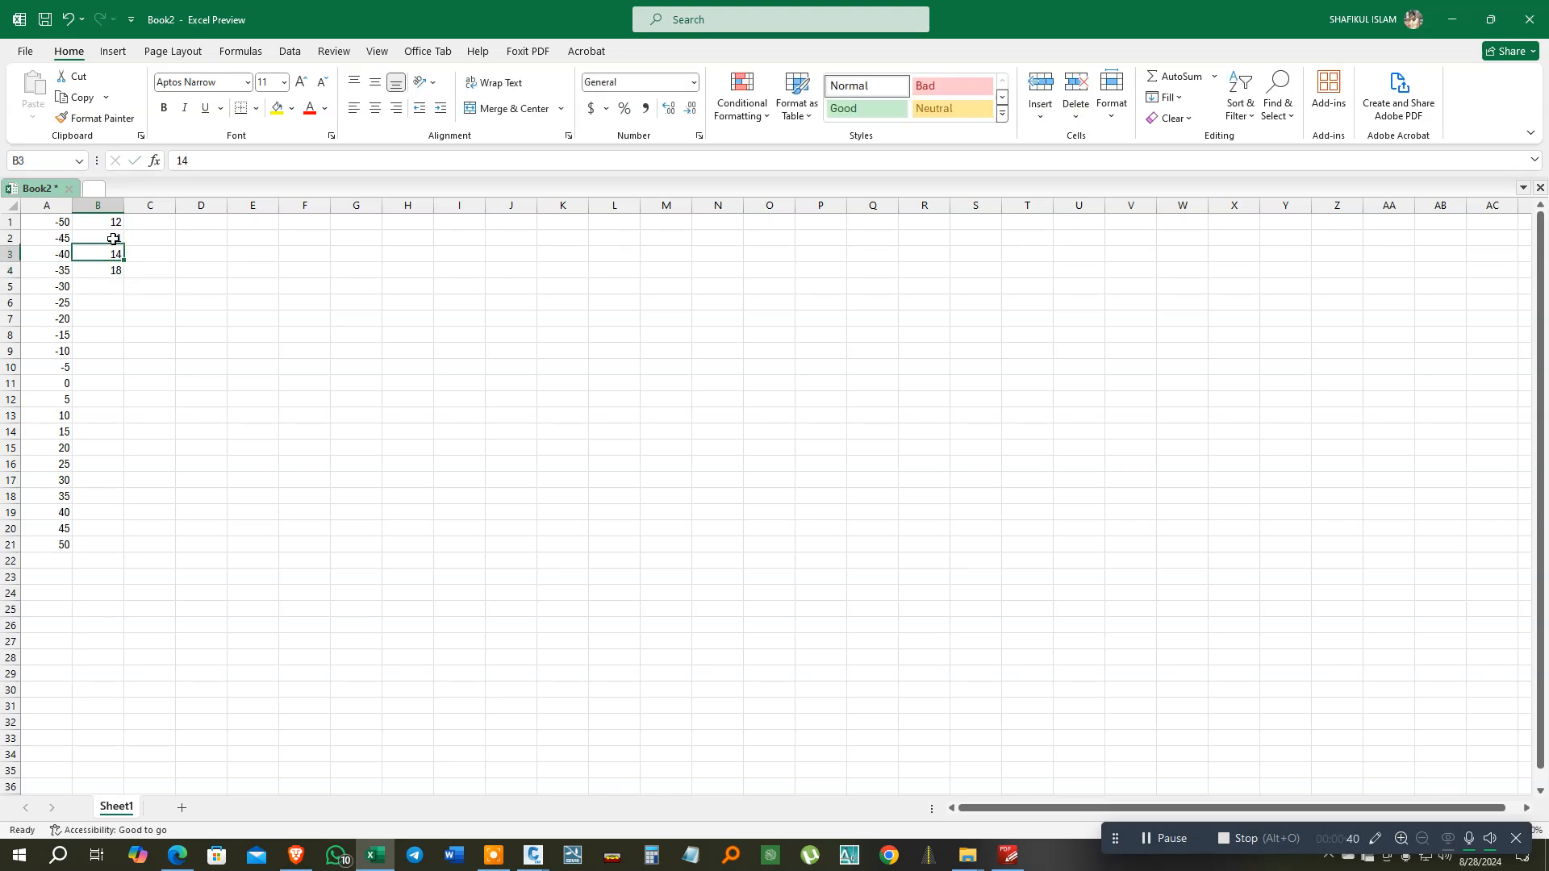
# Enter 15 in B5 and 11 in B6, and extend the B4:B6 series down to B21.
pyautogui.click(97, 281)
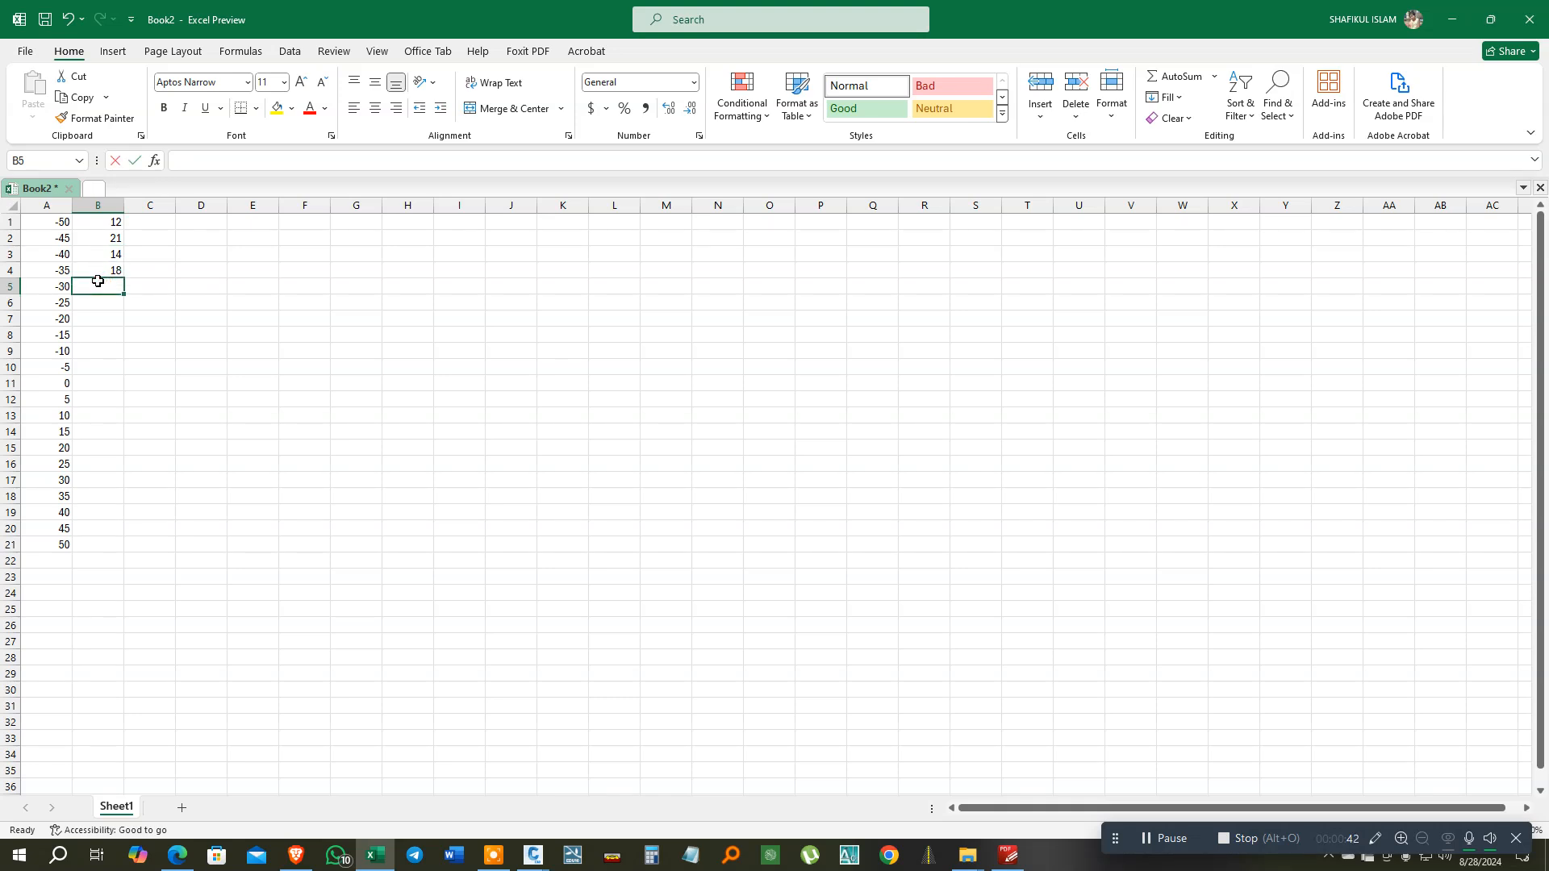
pyautogui.write('15')
pyautogui.press('Return')
pyautogui.write('11')
pyautogui.press('Return')
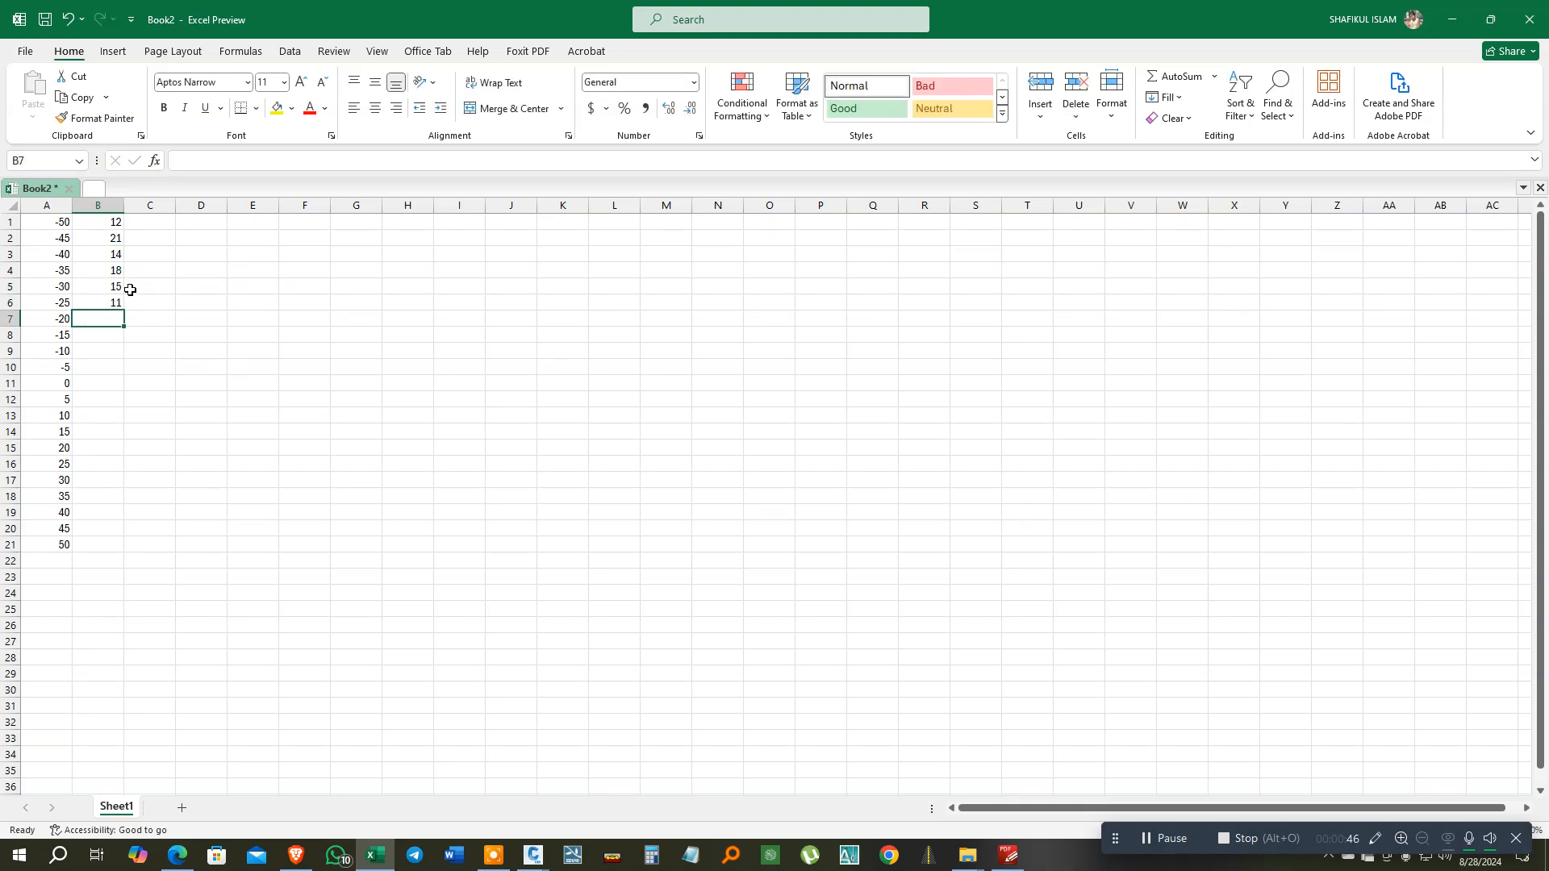
pyautogui.moveTo(111, 271); pyautogui.dragTo(115, 546)
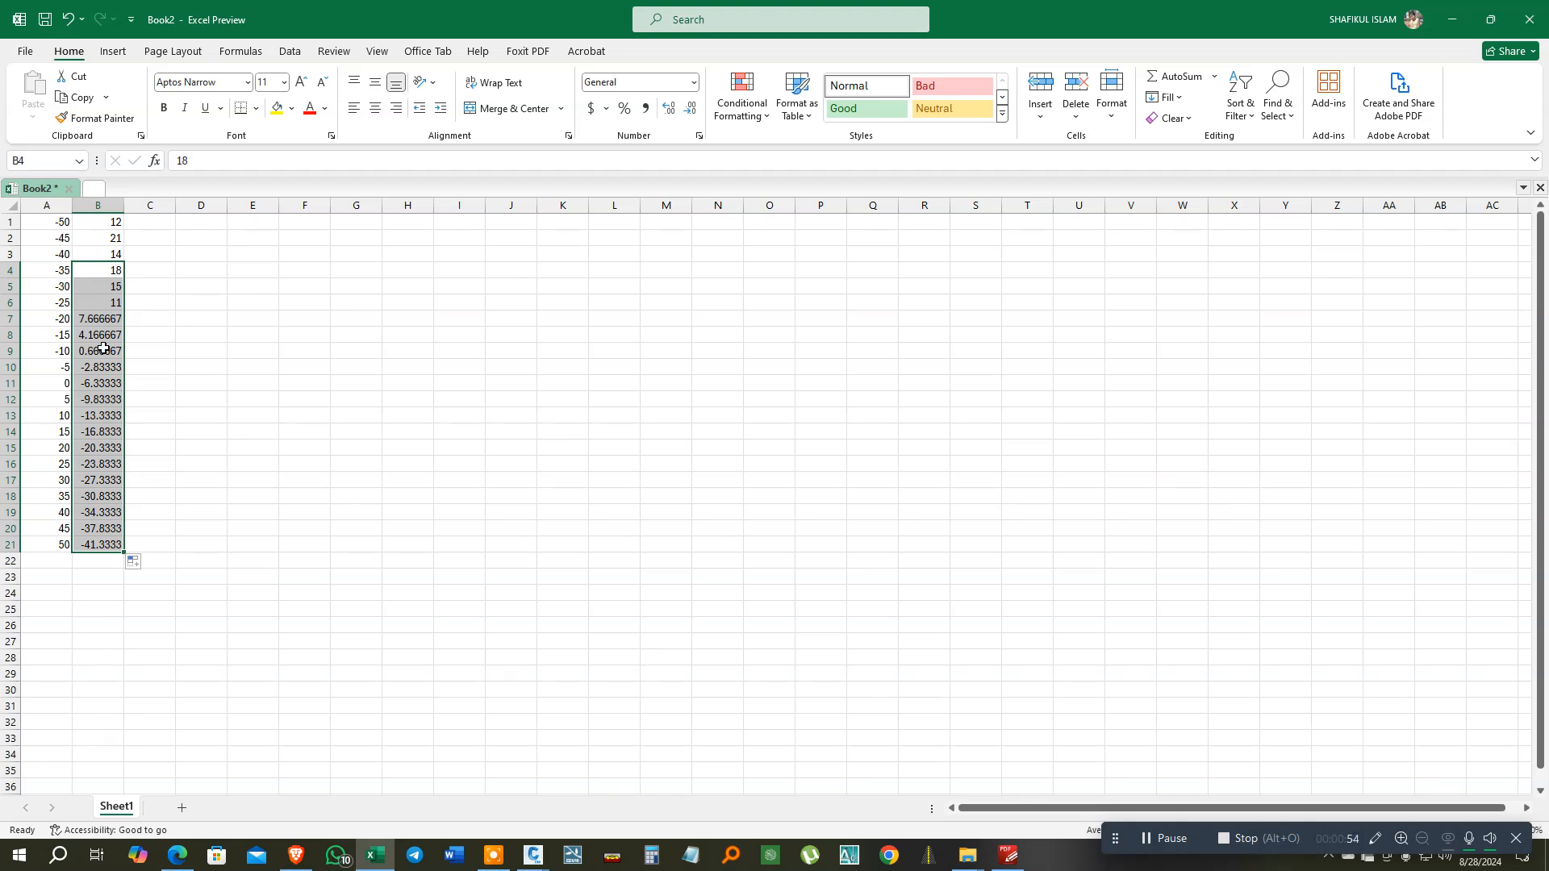
# Replace the filled values in B9 to B12 with 6, 4, 10 and 8.
pyautogui.moveTo(107, 351); pyautogui.dragTo(120, 539)
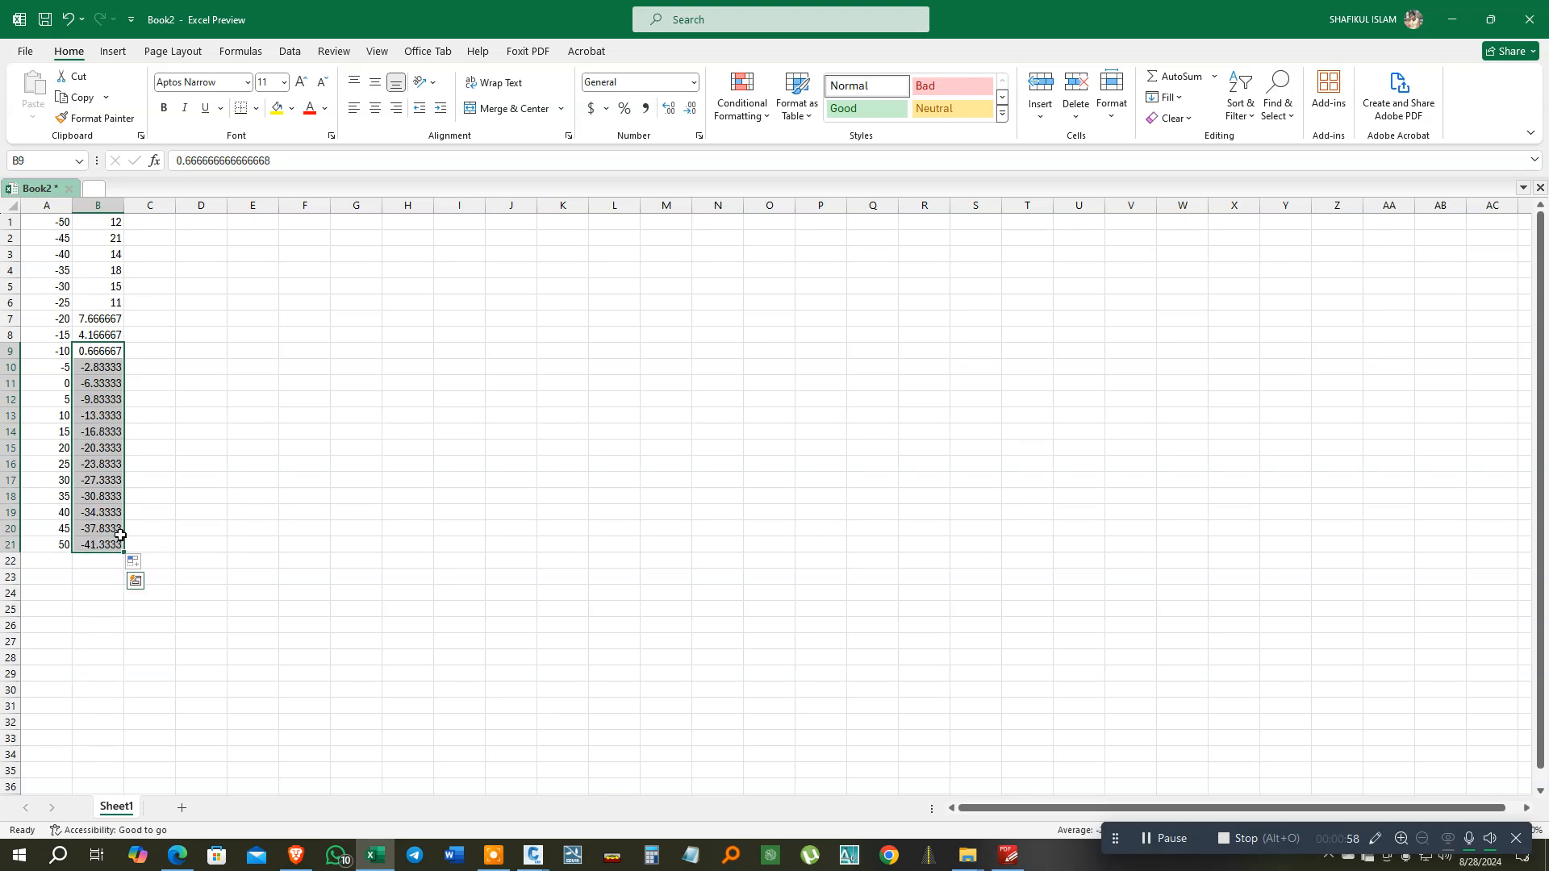
pyautogui.write('6')
pyautogui.press('Return')
pyautogui.write('4')
pyautogui.press('Return')
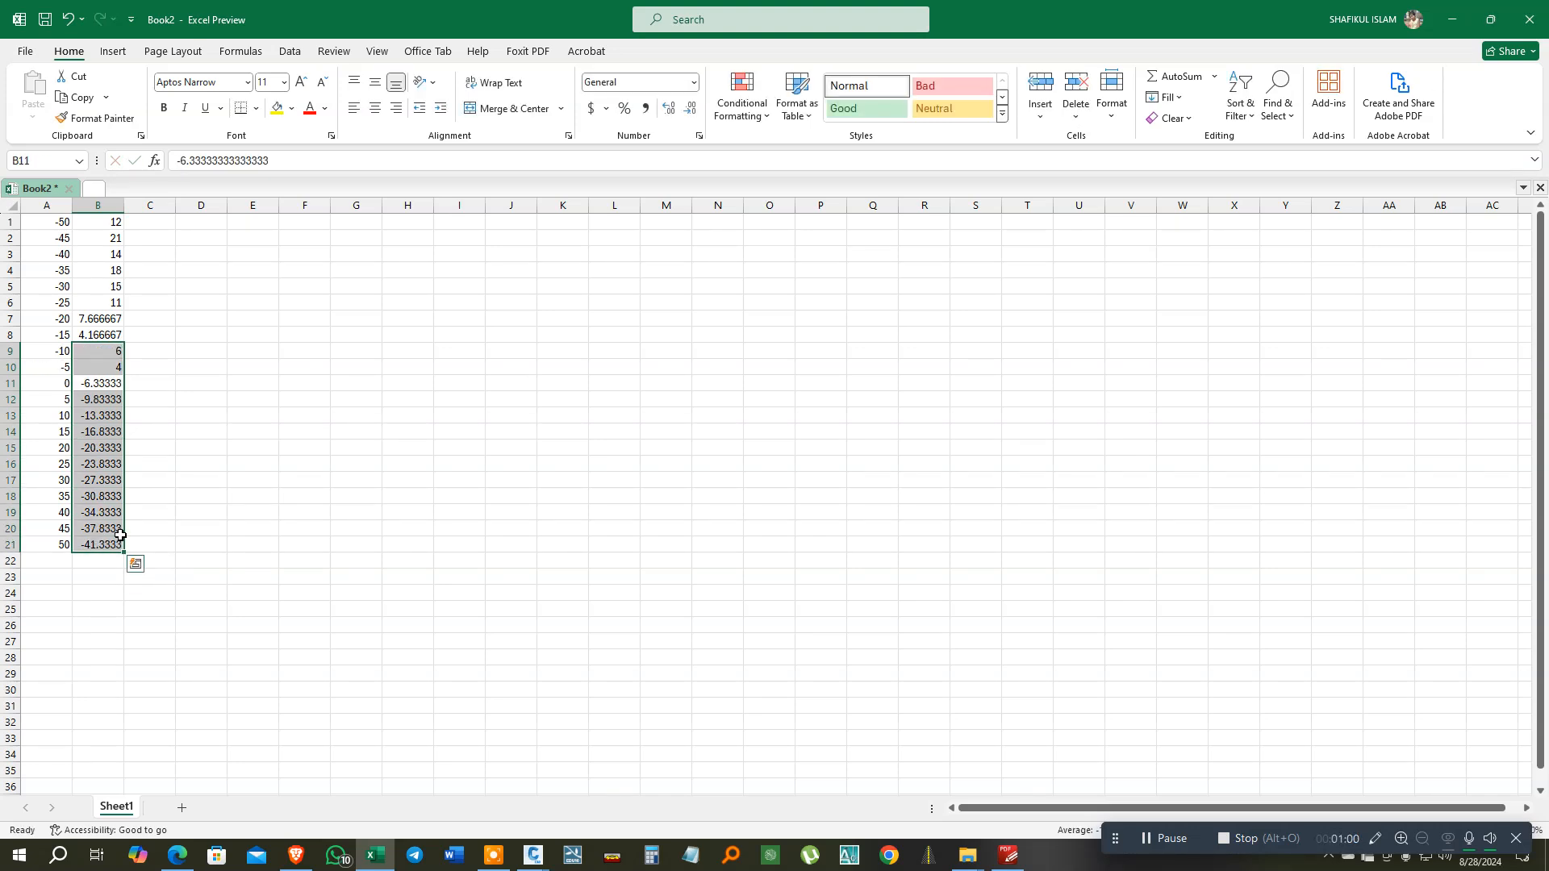
pyautogui.write('71')
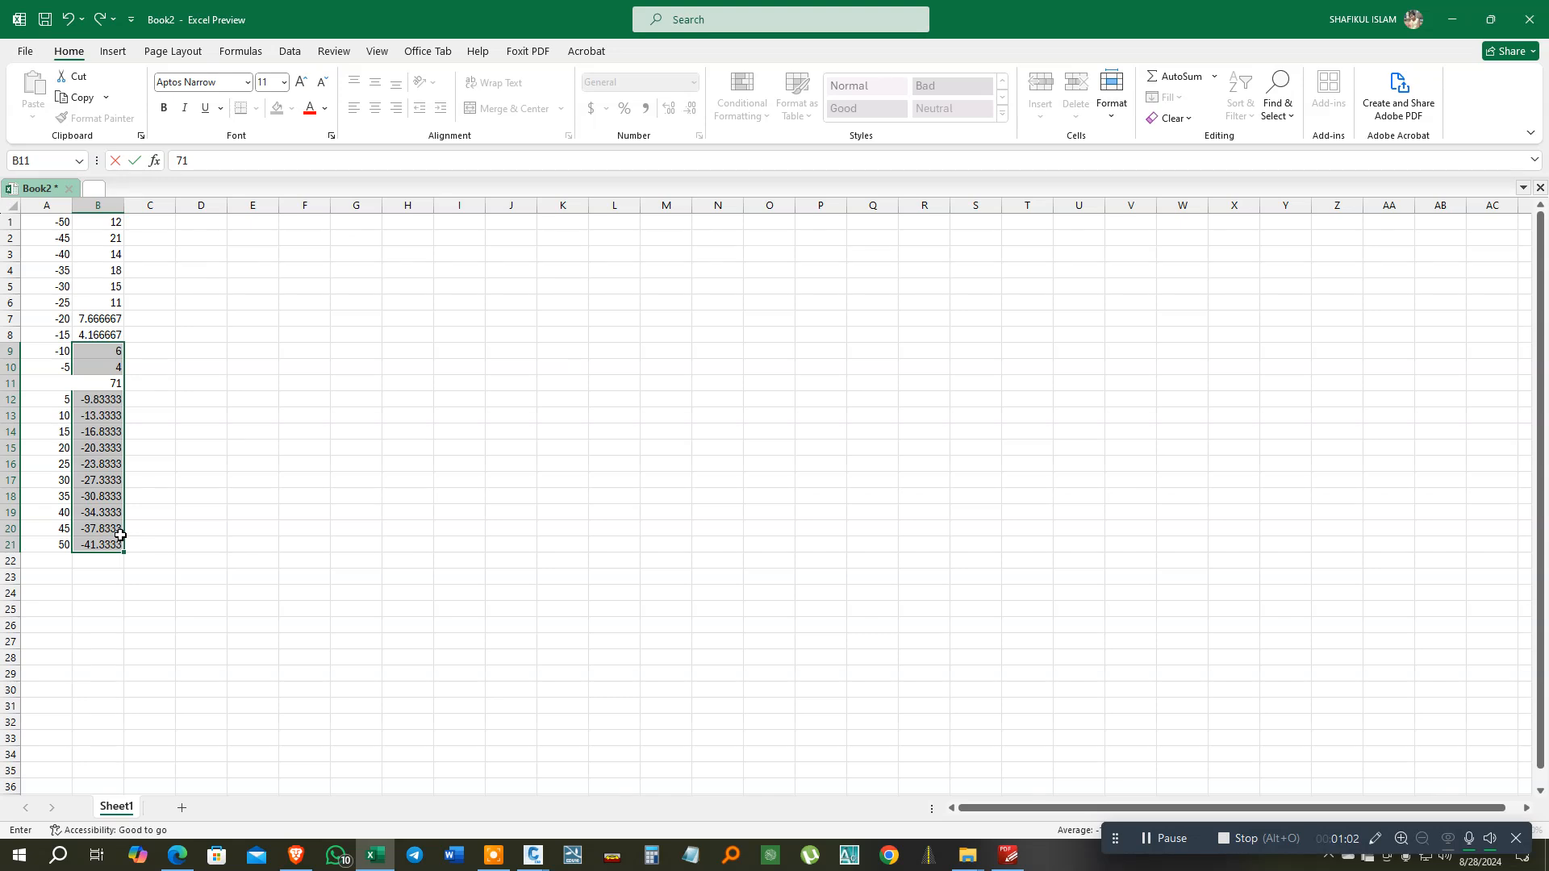
pyautogui.write('0')
pyautogui.press('Return')
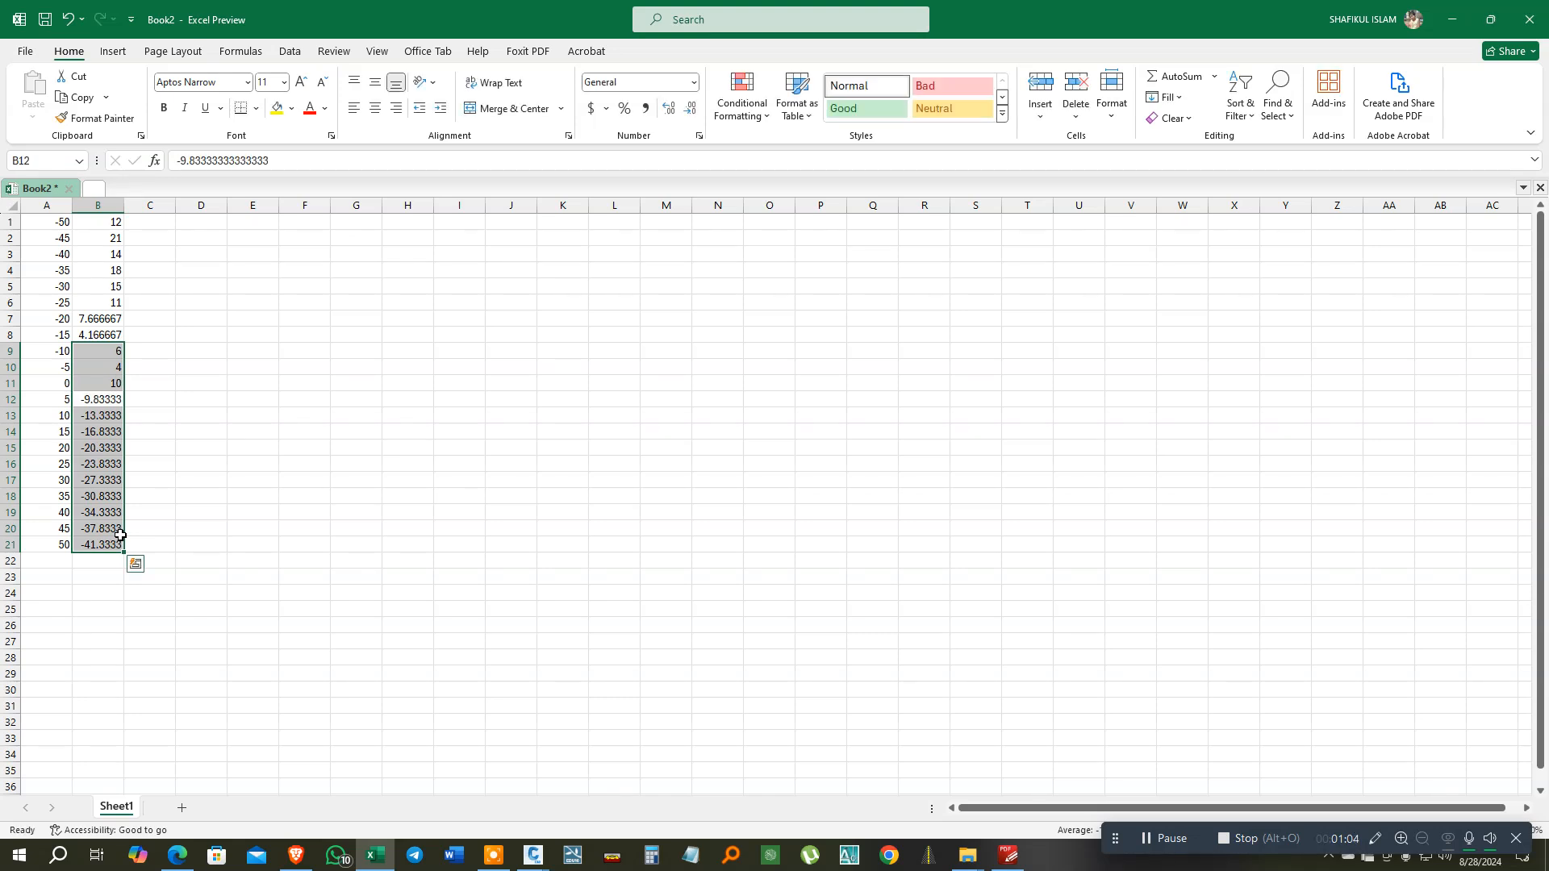
pyautogui.write('8')
pyautogui.press('Return')
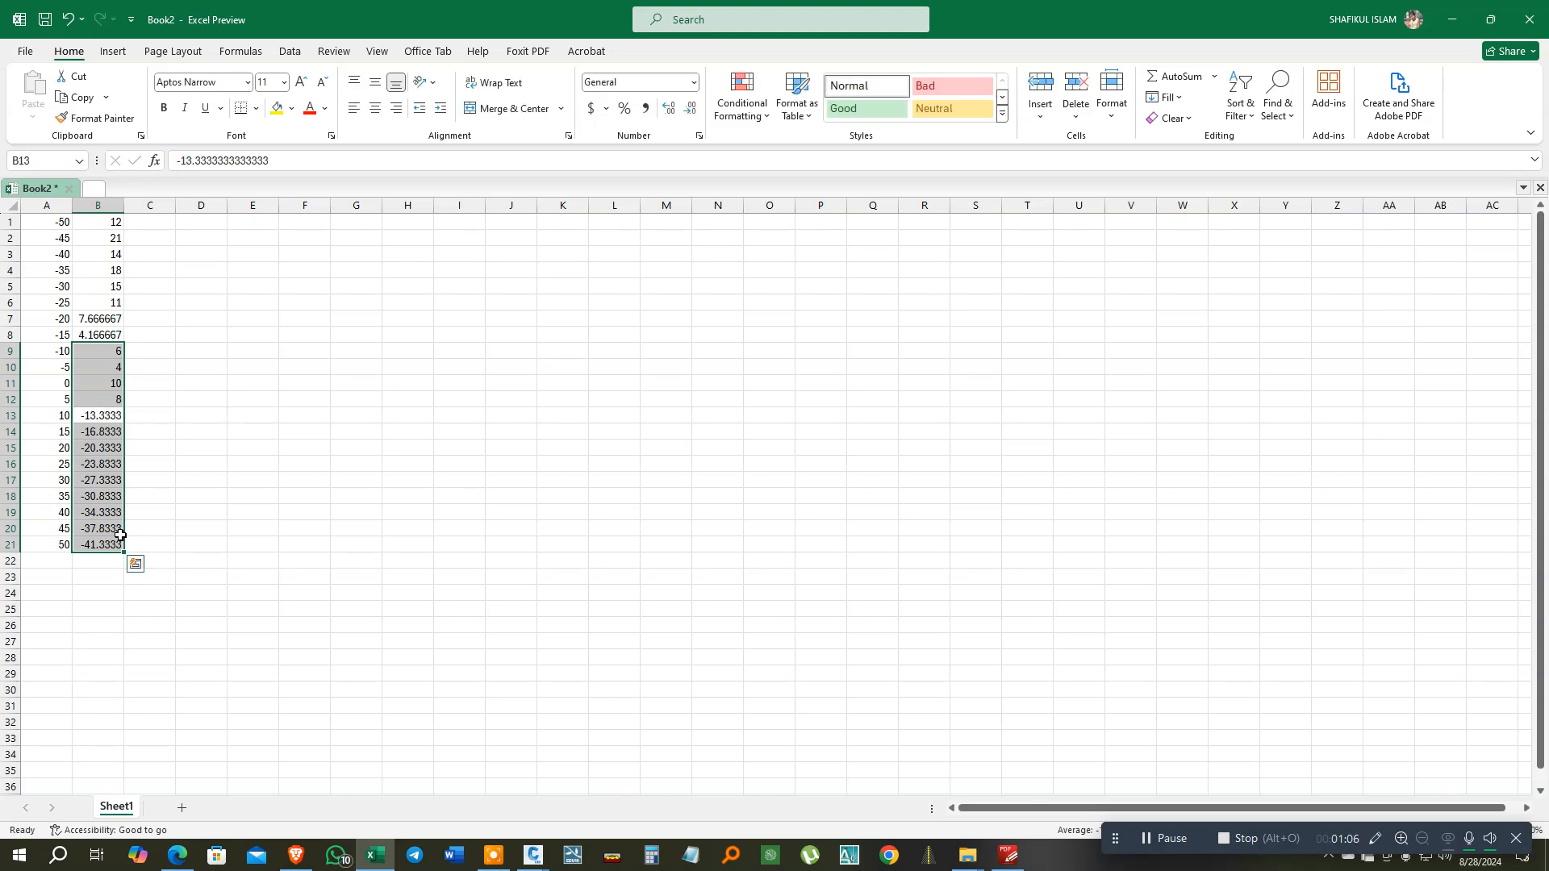
# Replace the filled values in B13 to B17 with 16, 20, 14, 16 and 13.
pyautogui.write('16')
pyautogui.press('Return')
pyautogui.write('2')
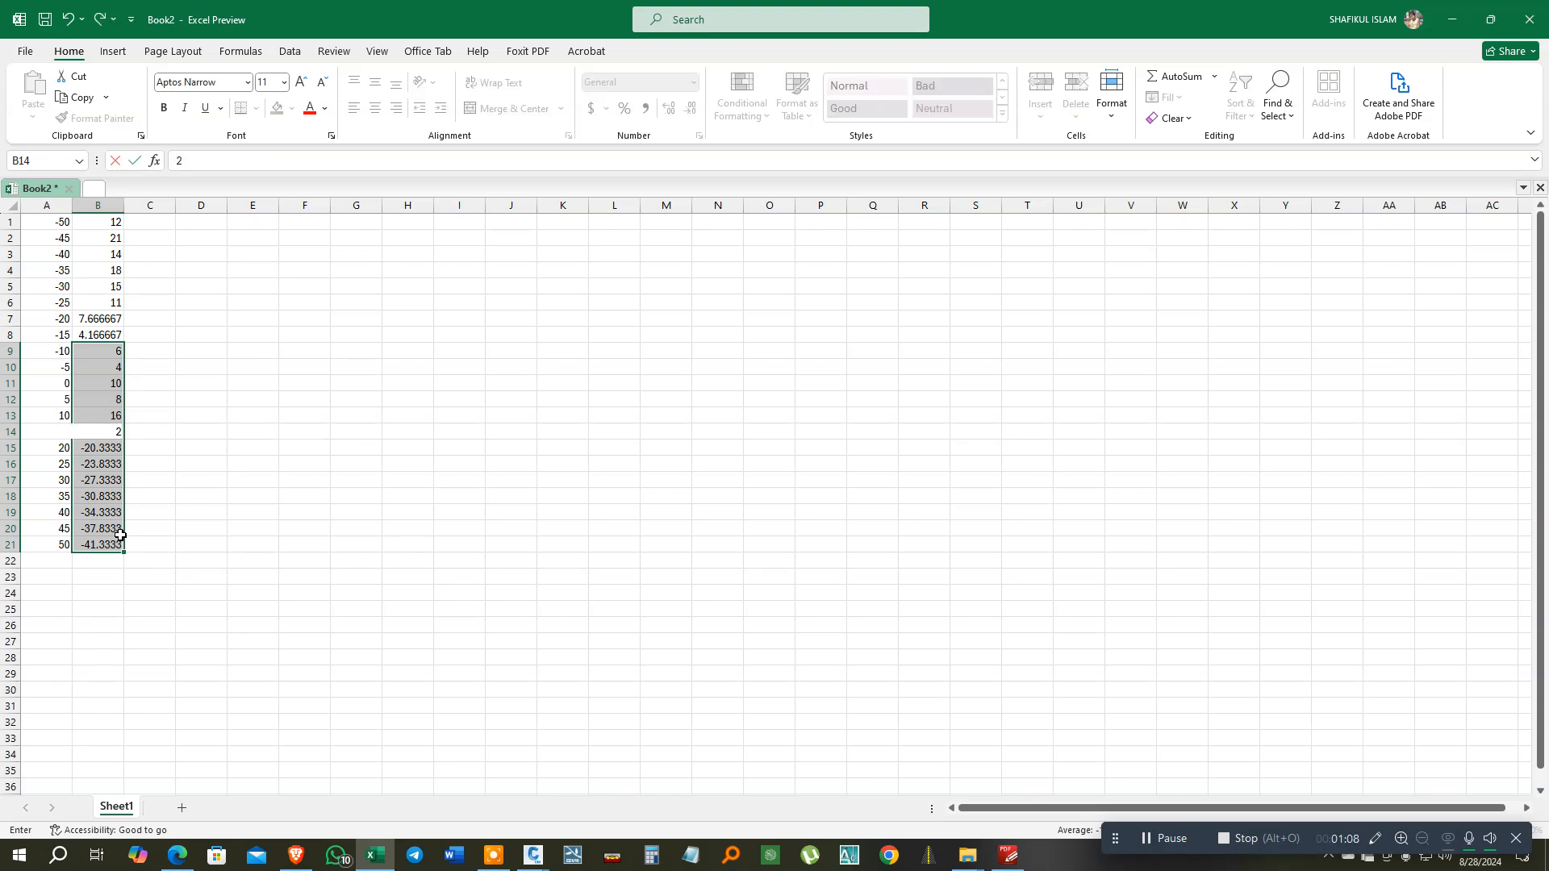
pyautogui.write('0')
pyautogui.press('Return')
pyautogui.write('14')
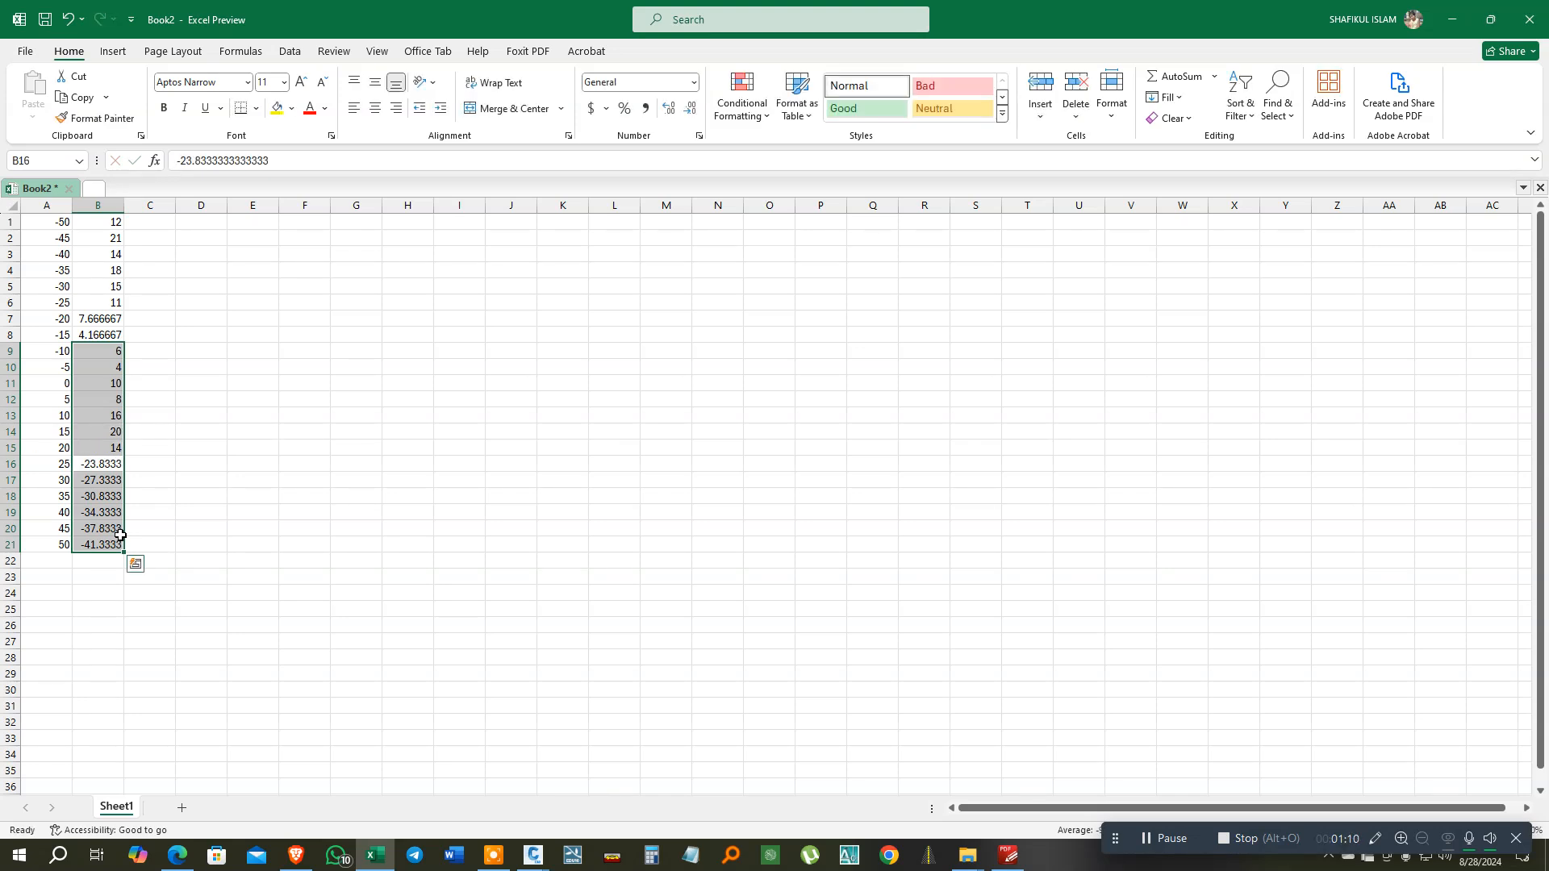
pyautogui.press('Return')
pyautogui.write('16')
pyautogui.press('Return')
pyautogui.write('3')
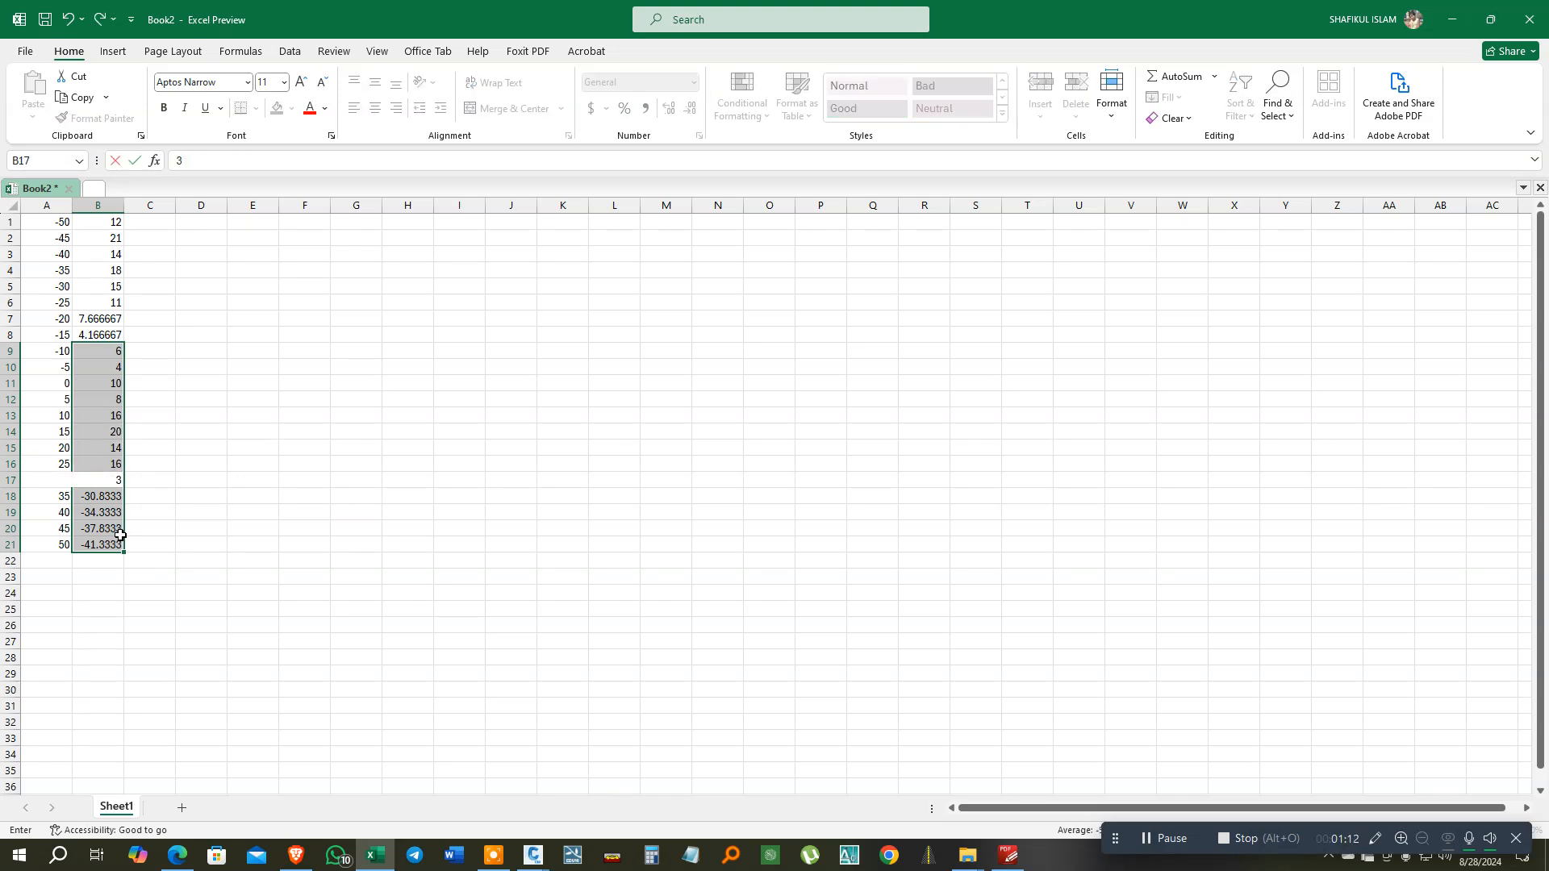
pyautogui.write('3')
pyautogui.press('Return')
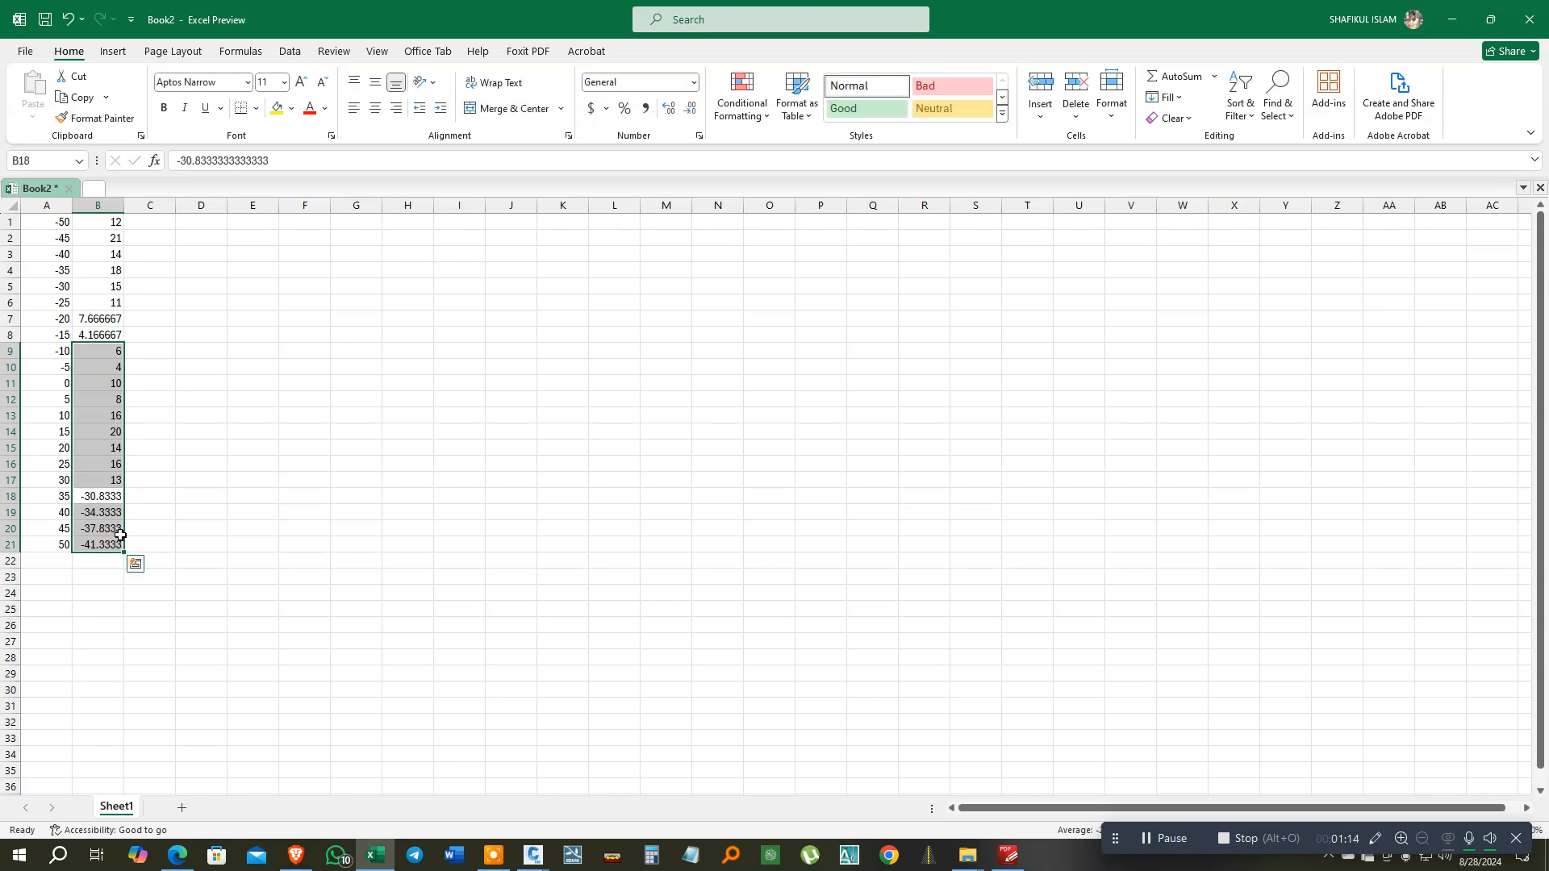
# Replace the filled values in B18 to B21 with 11, 14, 19 and 20.
pyautogui.write('11')
pyautogui.press('Return')
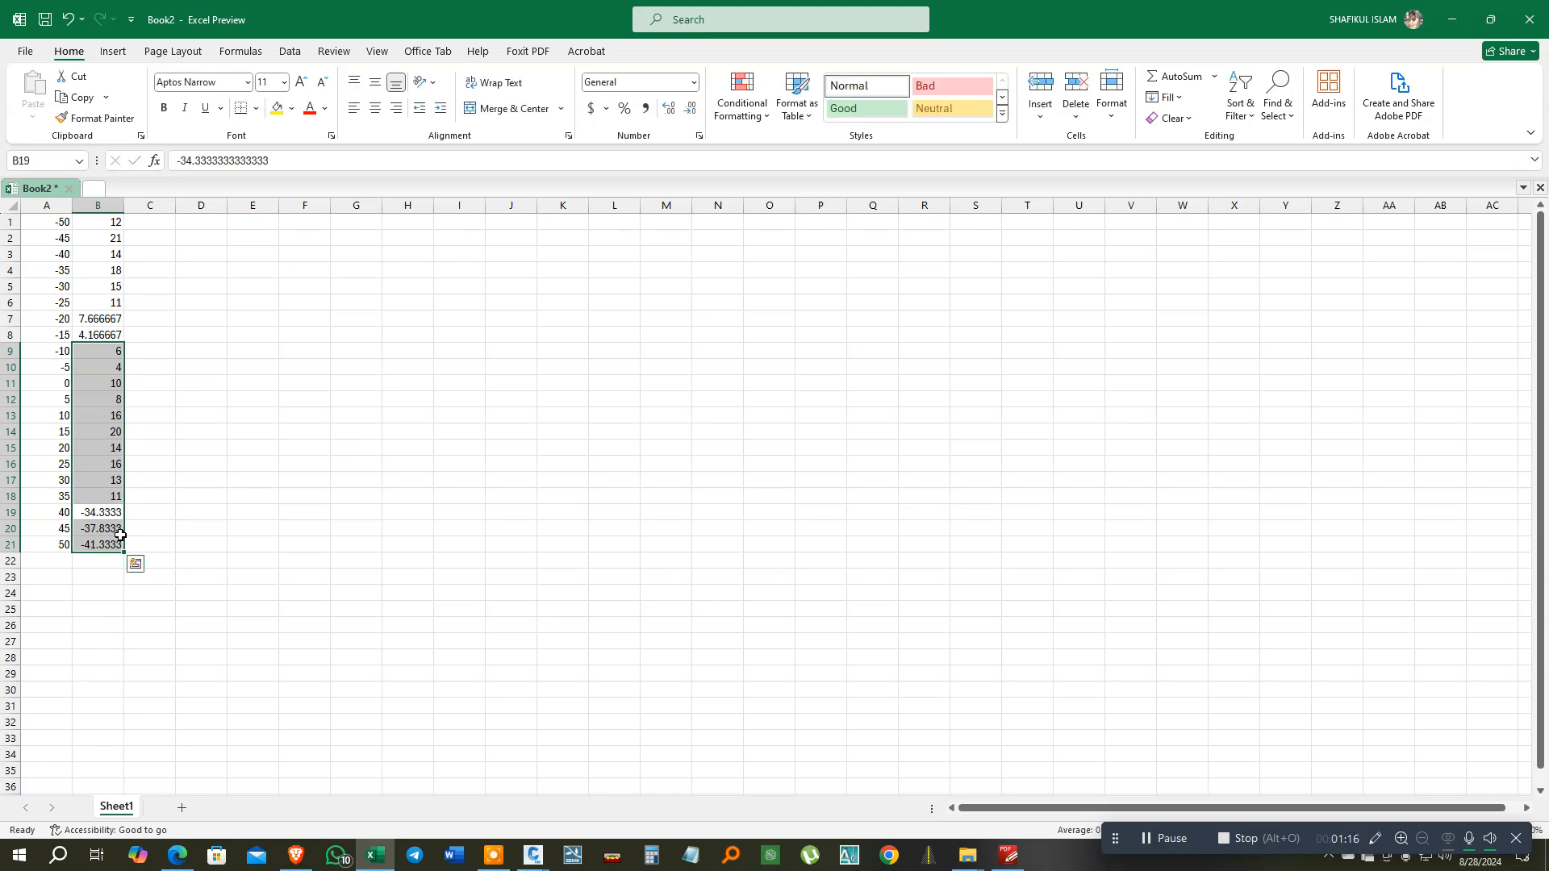
pyautogui.write('14')
pyautogui.press('Return')
pyautogui.write('1')
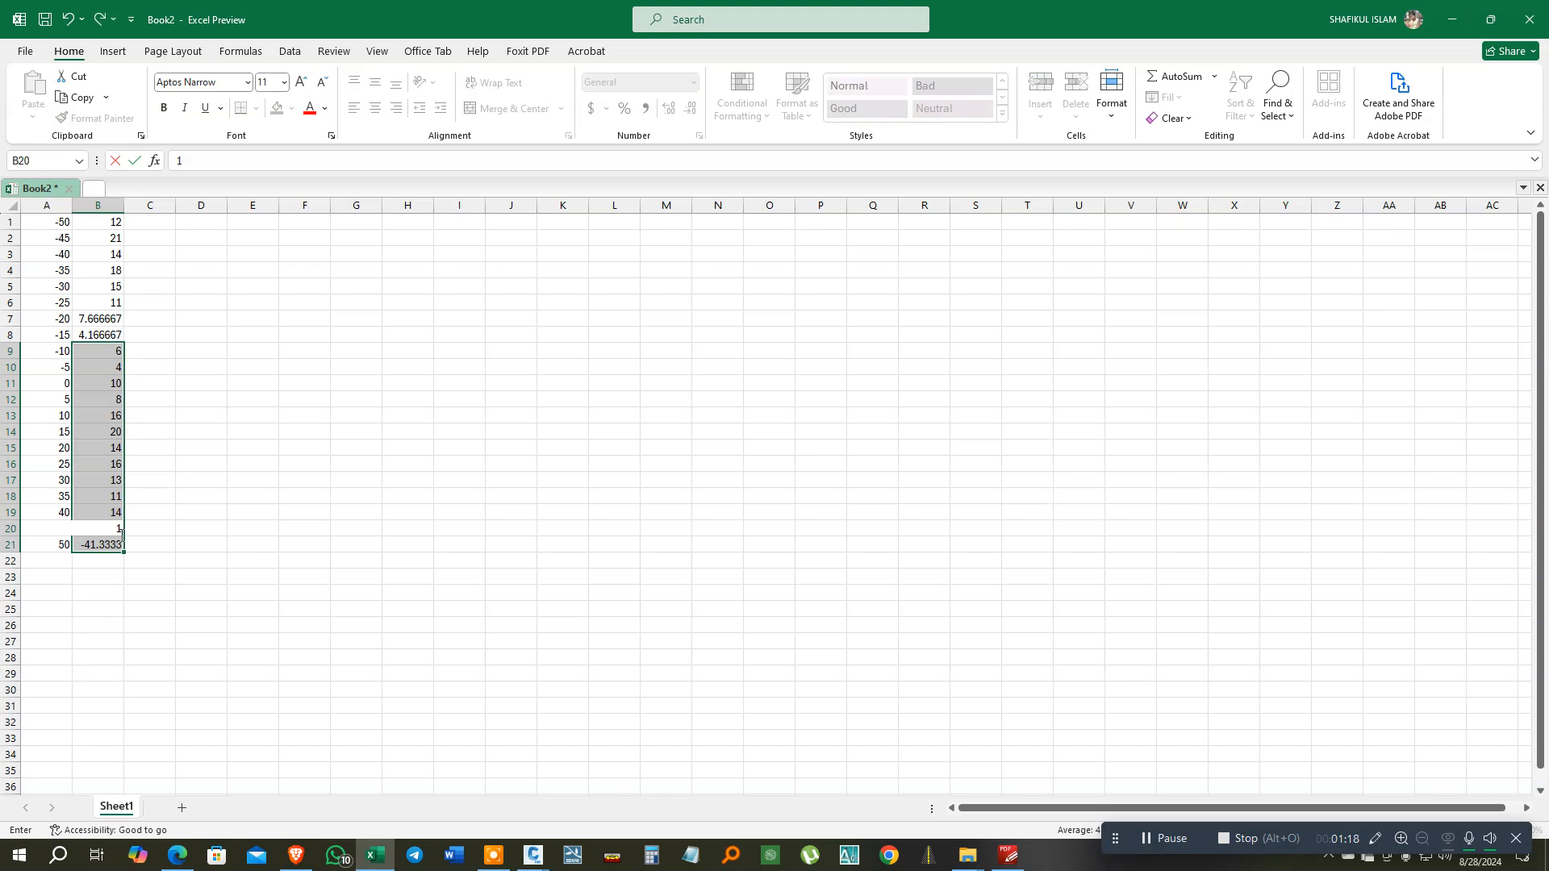
pyautogui.write('9')
pyautogui.press('Return')
pyautogui.write('20')
pyautogui.press('Return')
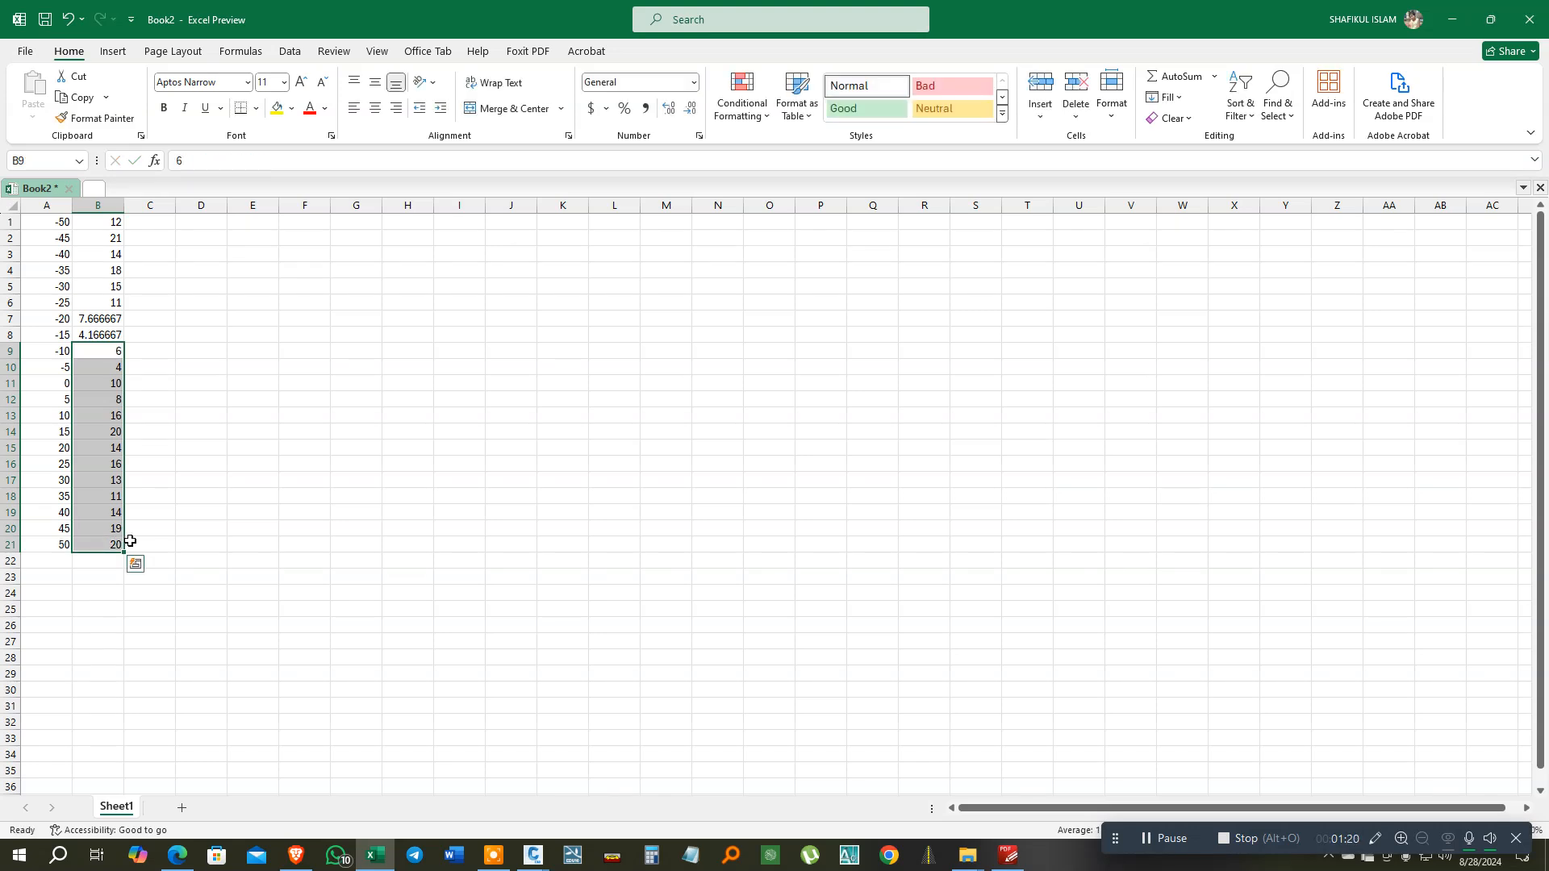
# Replace the remaining decimal values in column B with 8 in B7 and 14 in B8.
pyautogui.click(118, 319)
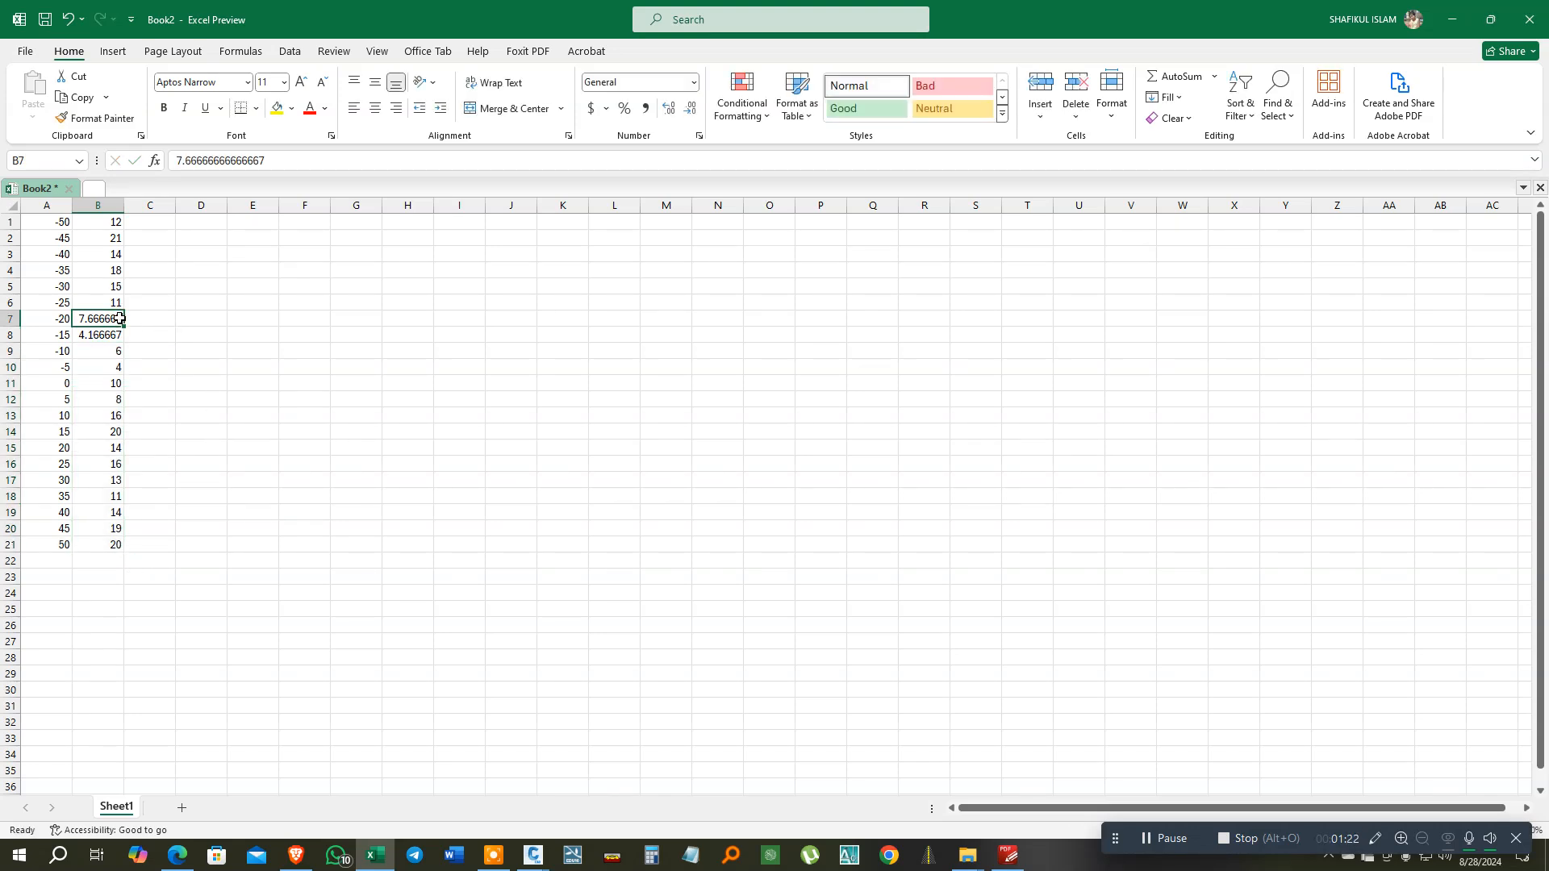
pyautogui.press('BackSpace')
pyautogui.press('Return')
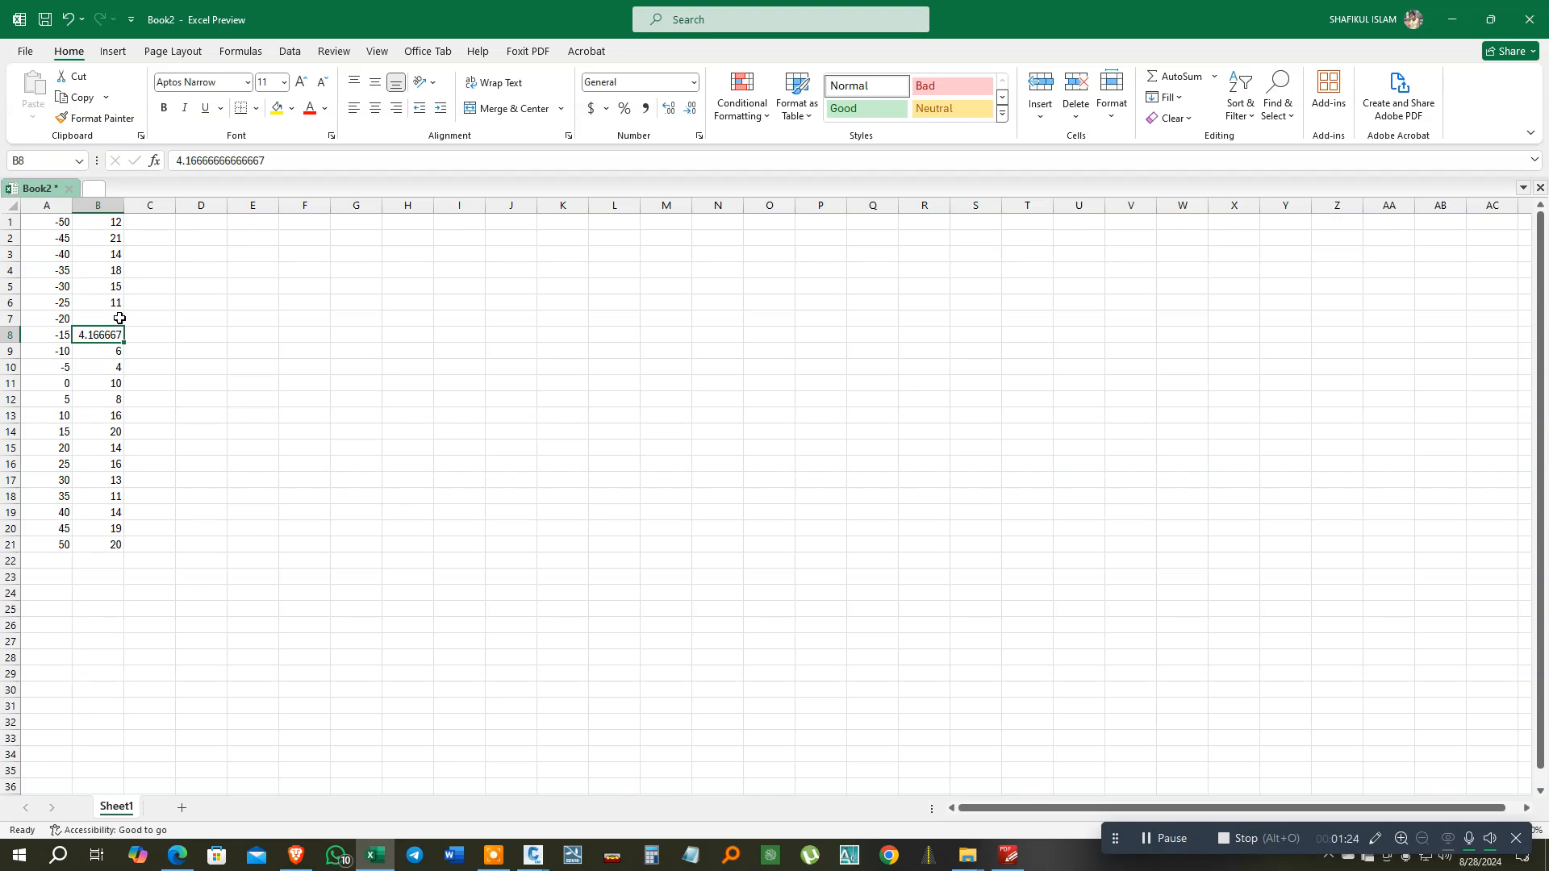
pyautogui.write('14')
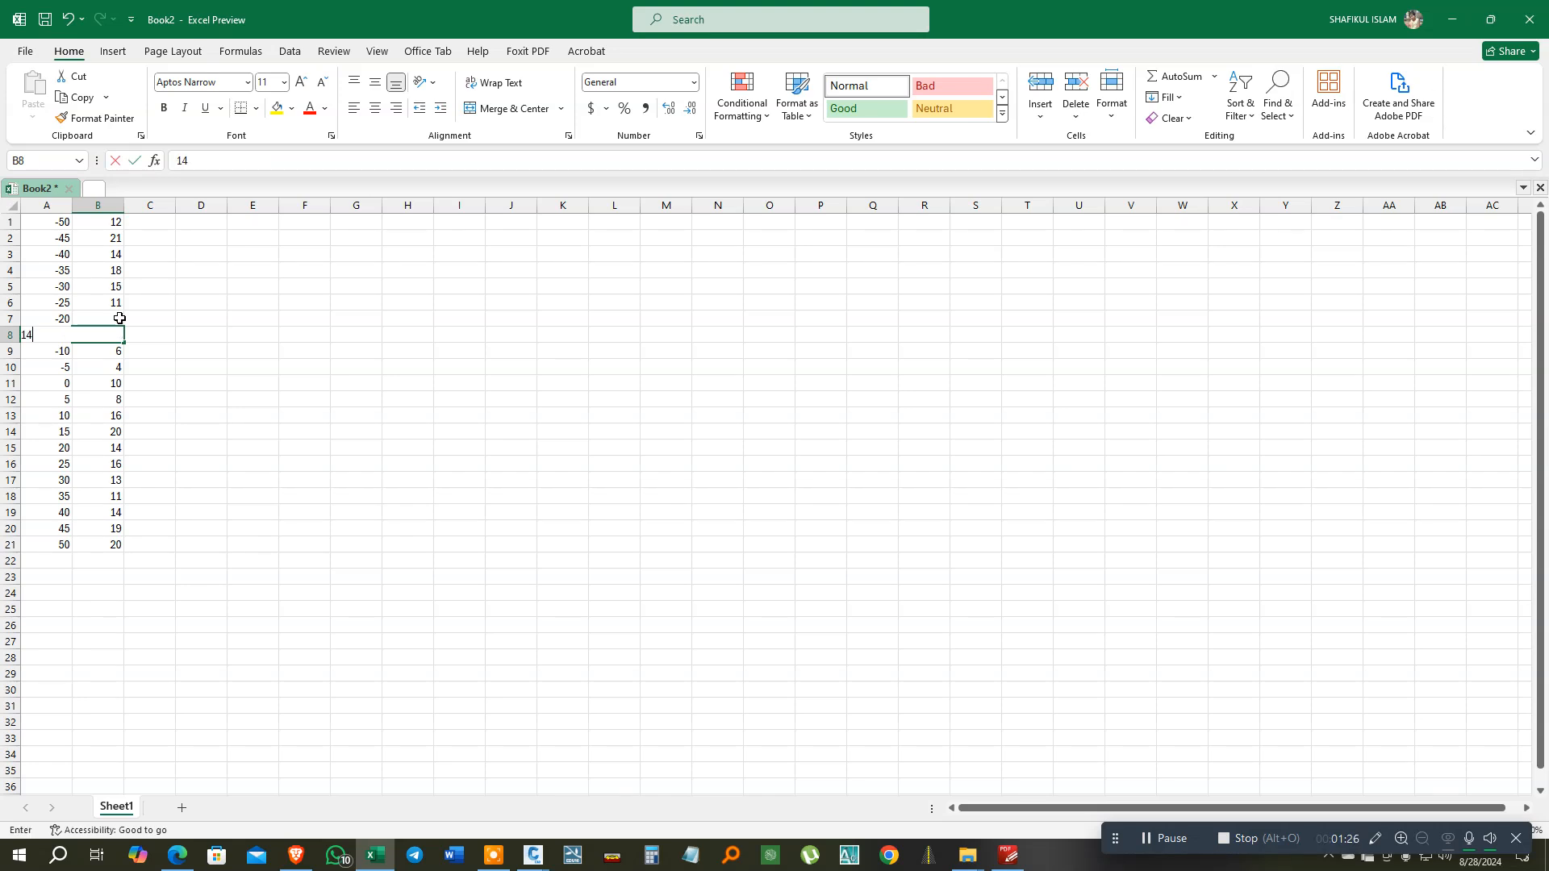
pyautogui.press('Return')
pyautogui.moveTo(105, 220); pyautogui.dragTo(121, 565)
# Insert the CONCATENATE function in cell C1.
pyautogui.click(155, 227)
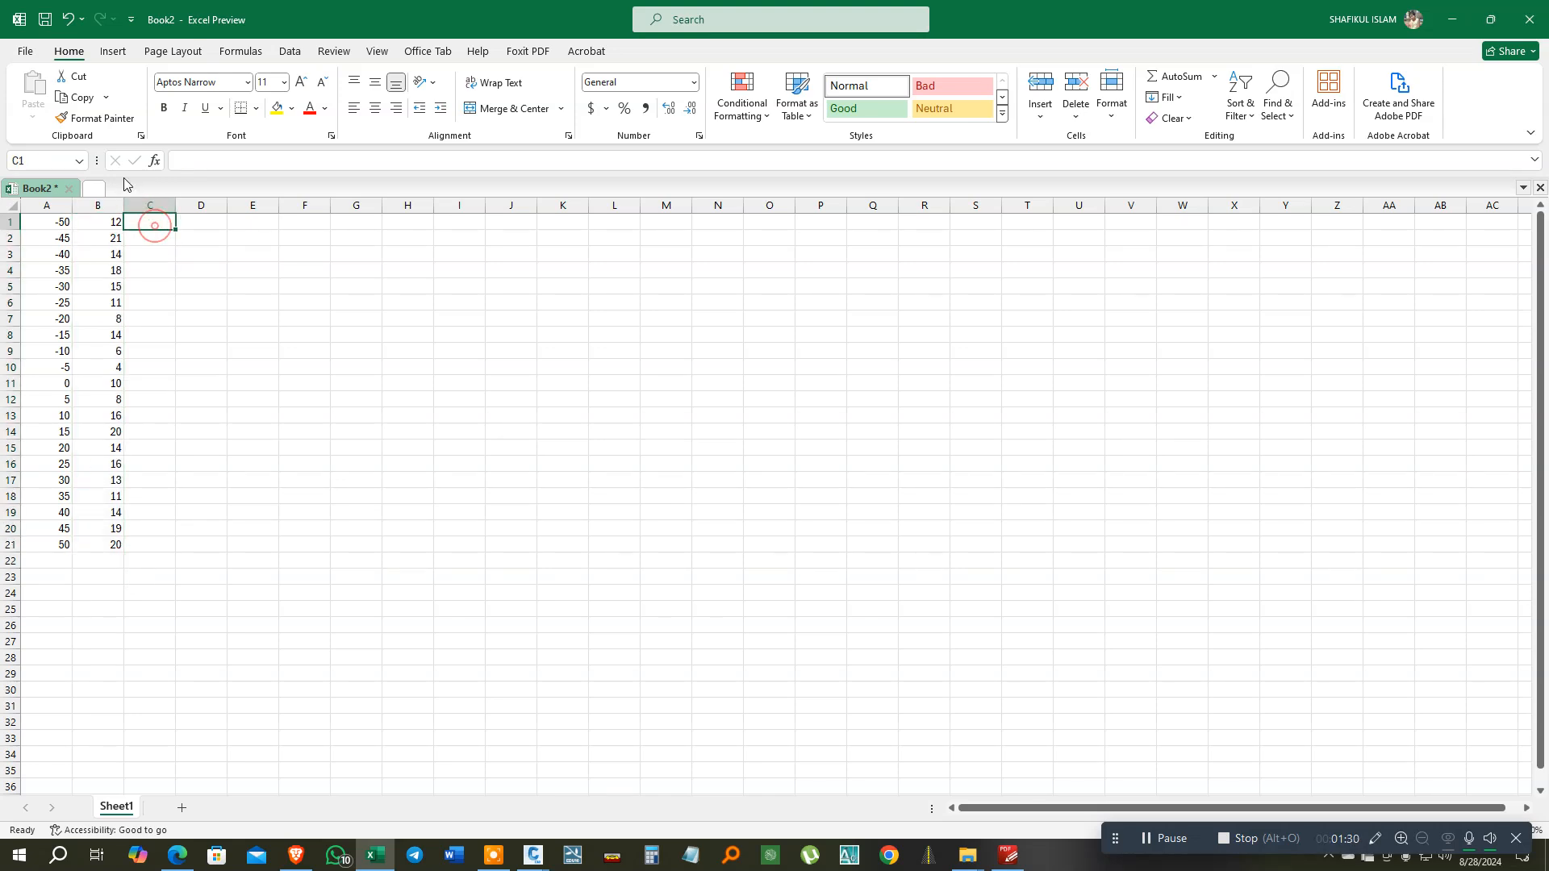
pyautogui.click(154, 161)
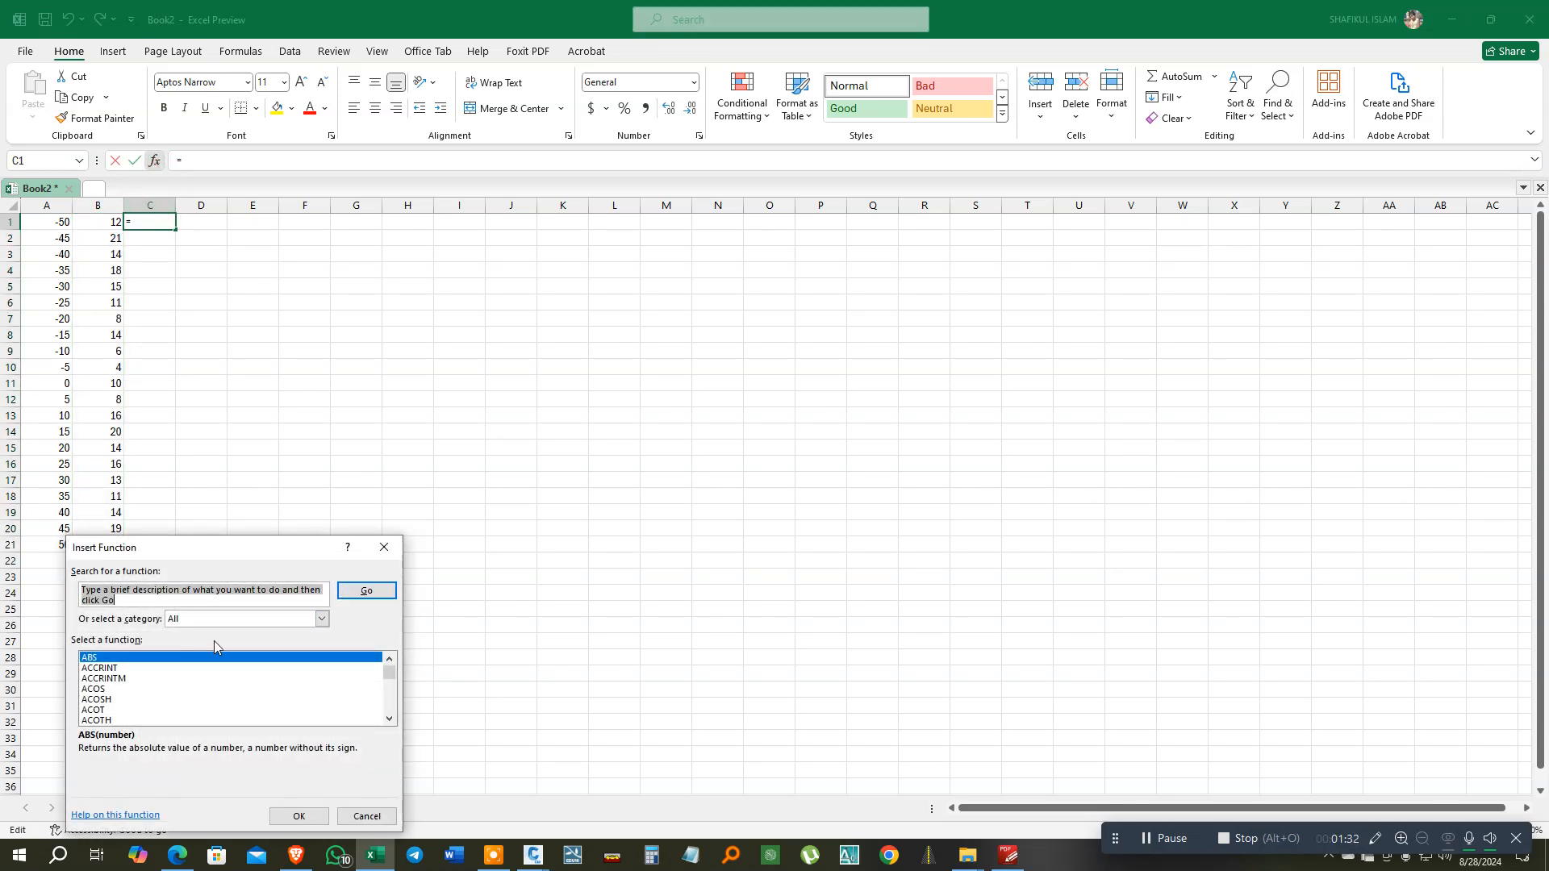
pyautogui.click(98, 685)
pyautogui.press('c')
pyautogui.scroll(-5, 159, 705)
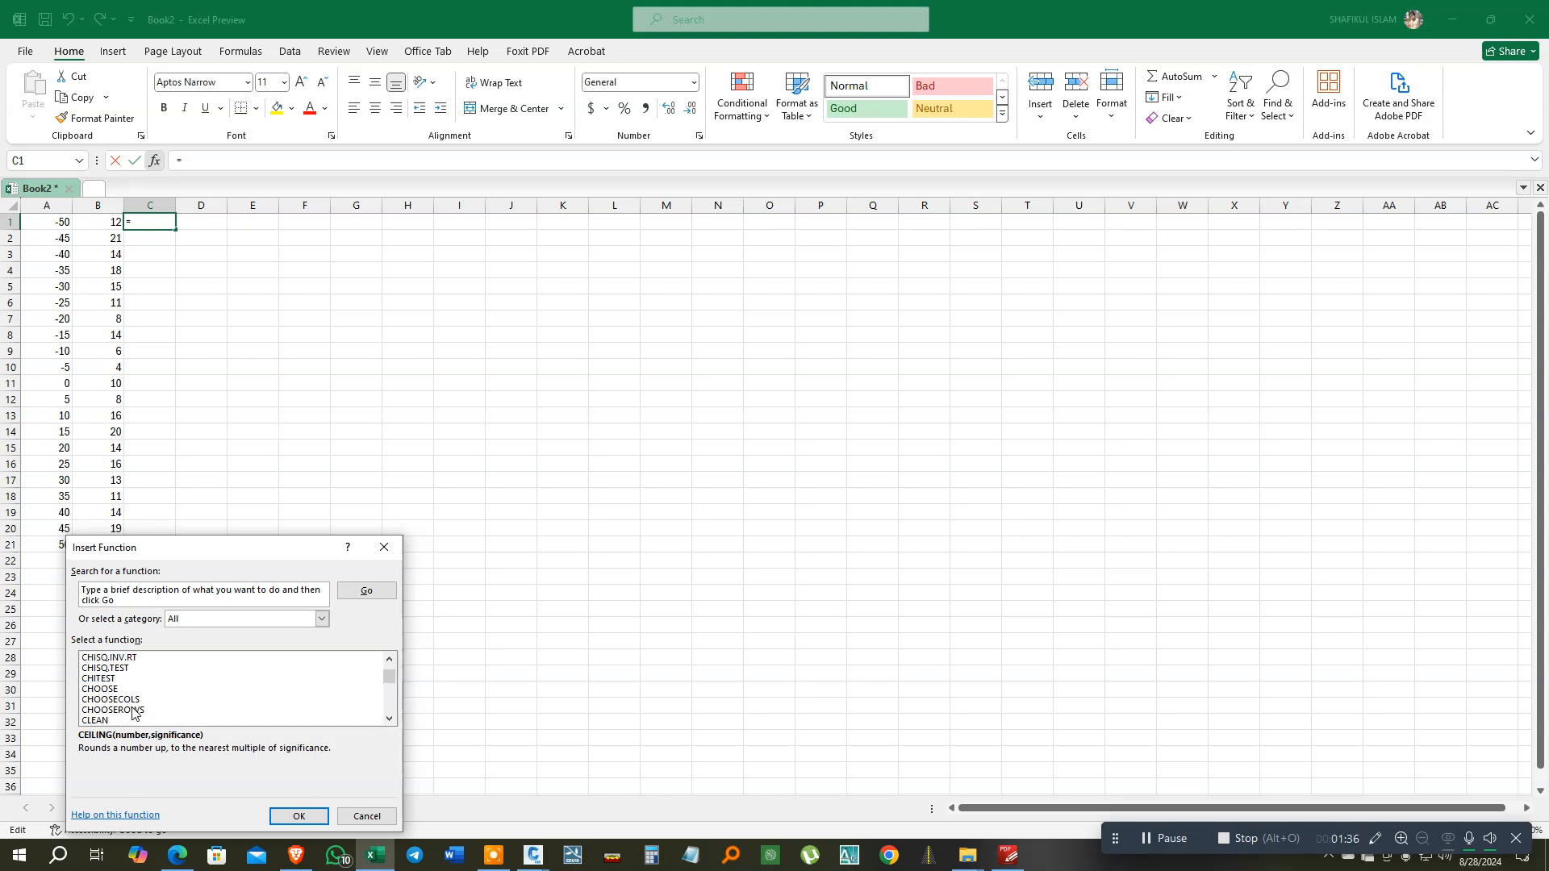
pyautogui.scroll(-3, 133, 712)
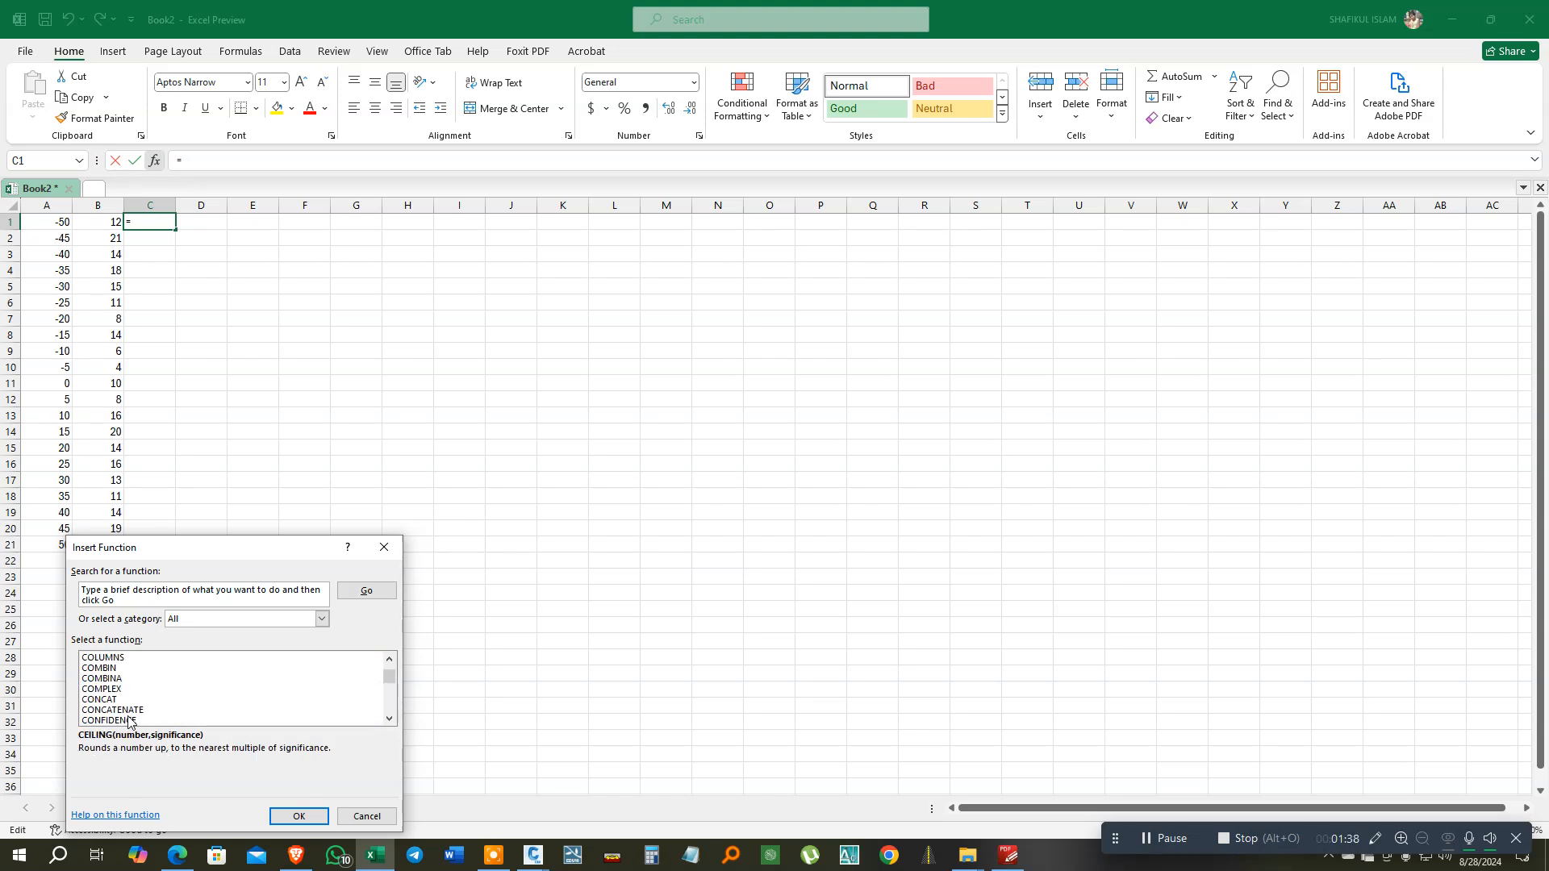
pyautogui.click(121, 710)
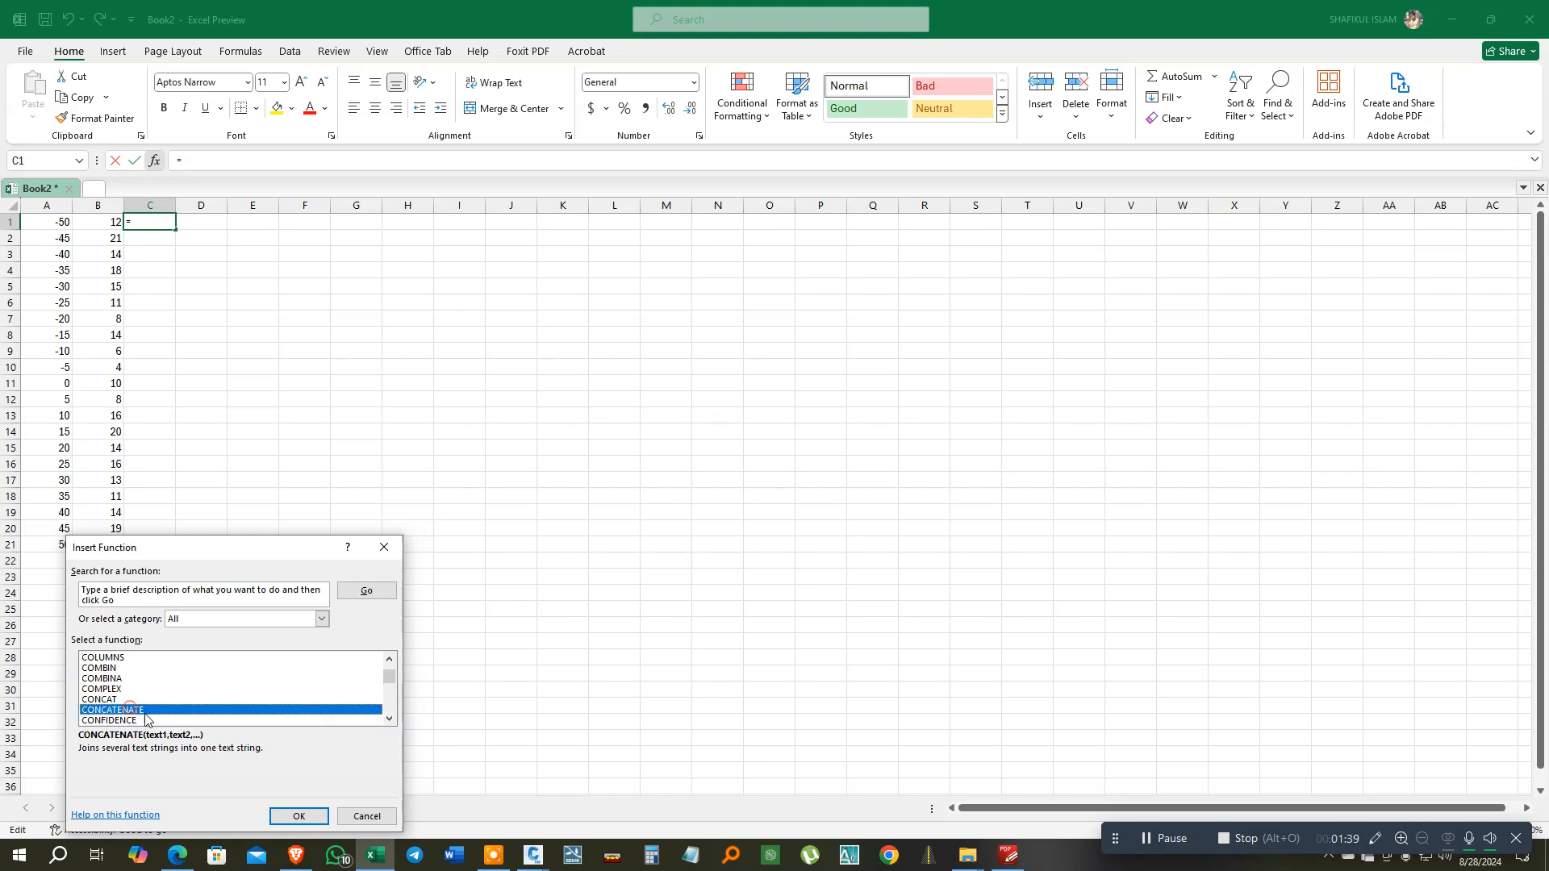
pyautogui.click(300, 817)
# Set the CONCATENATE arguments in C1 to A1, a comma and B1, and accept the formula.
pyautogui.moveTo(272, 564); pyautogui.dragTo(770, 338)
pyautogui.click(71, 224)
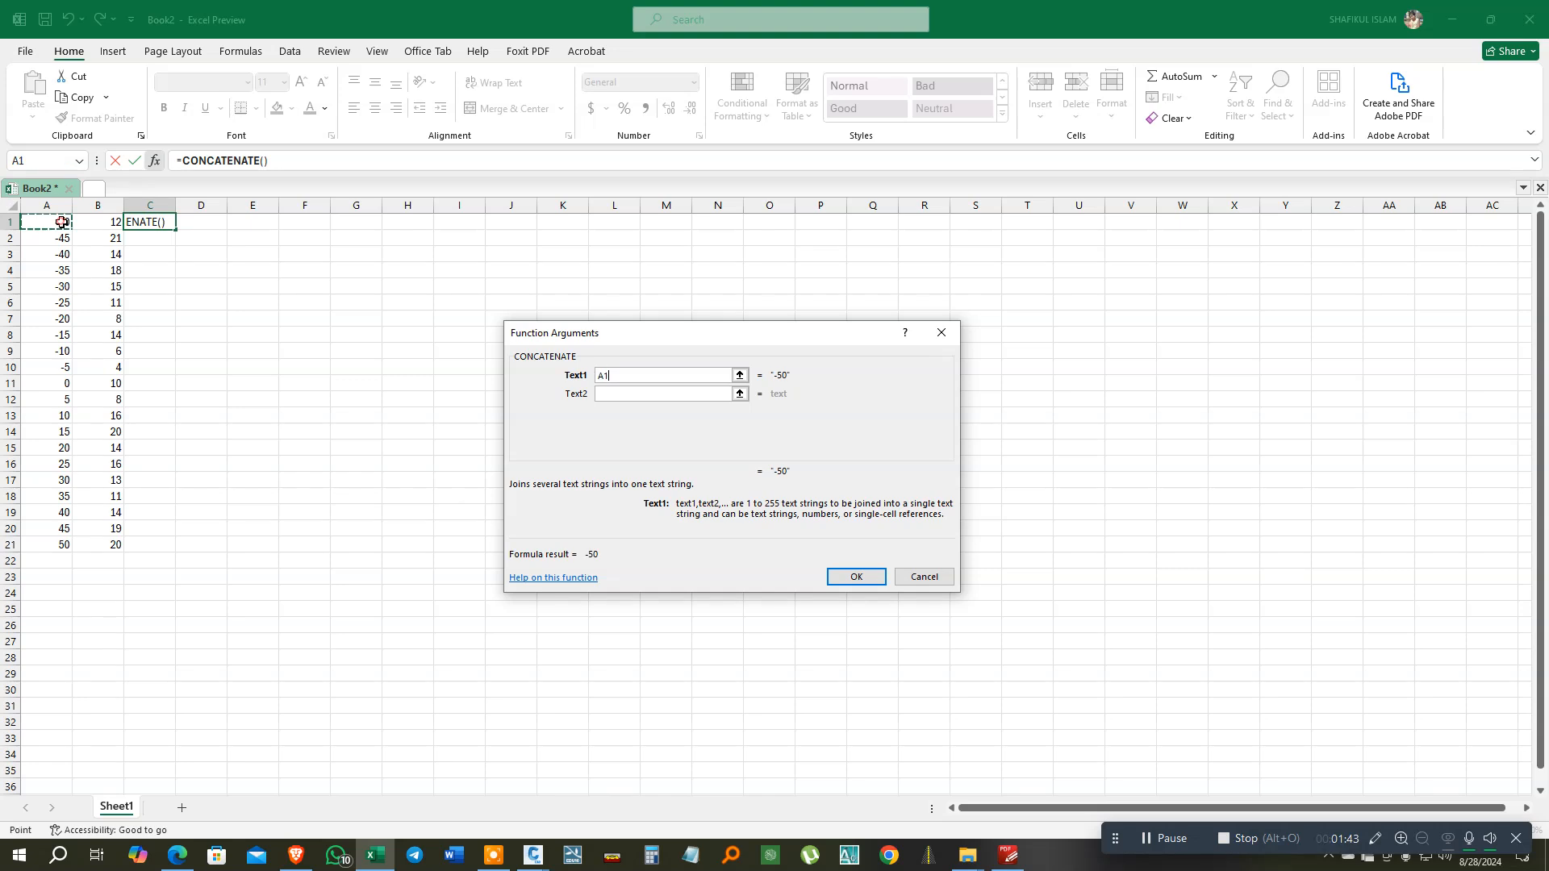
pyautogui.click(624, 397)
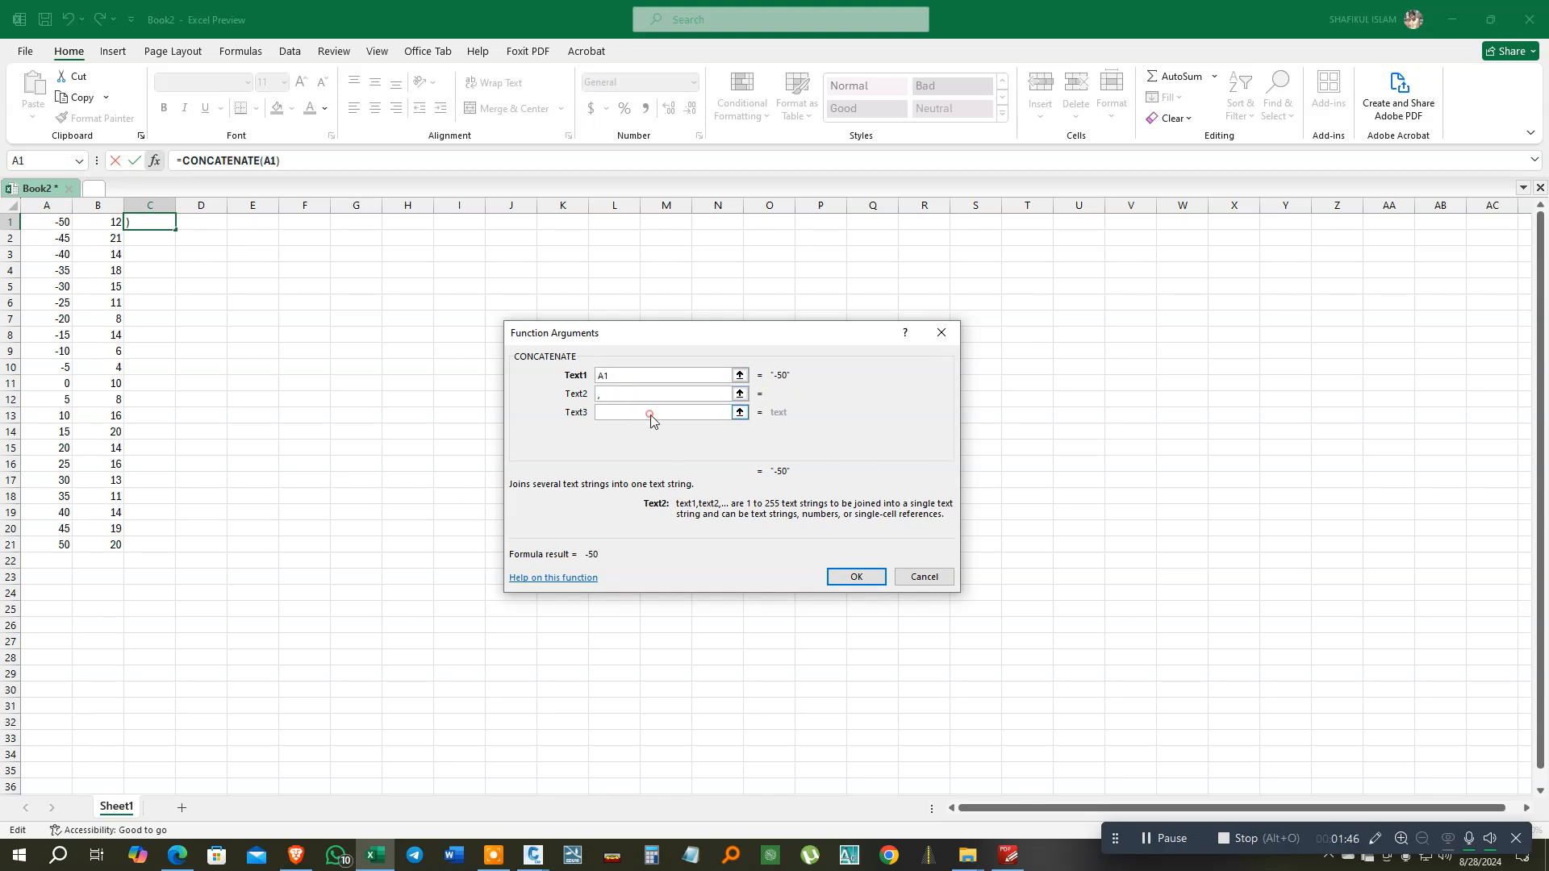
pyautogui.click(651, 418)
pyautogui.click(109, 222)
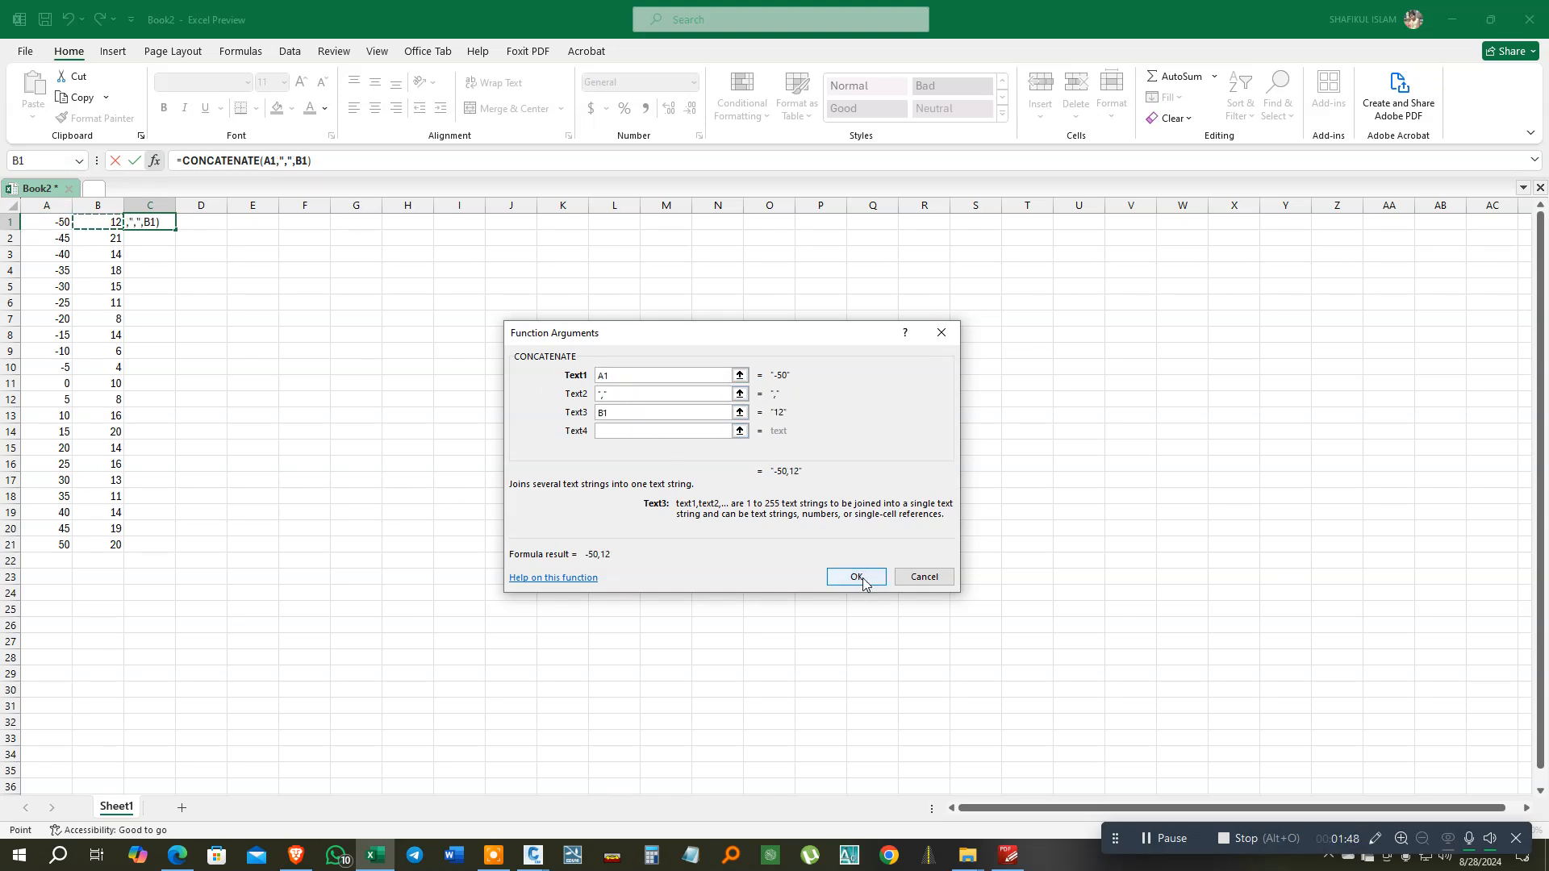
pyautogui.click(857, 577)
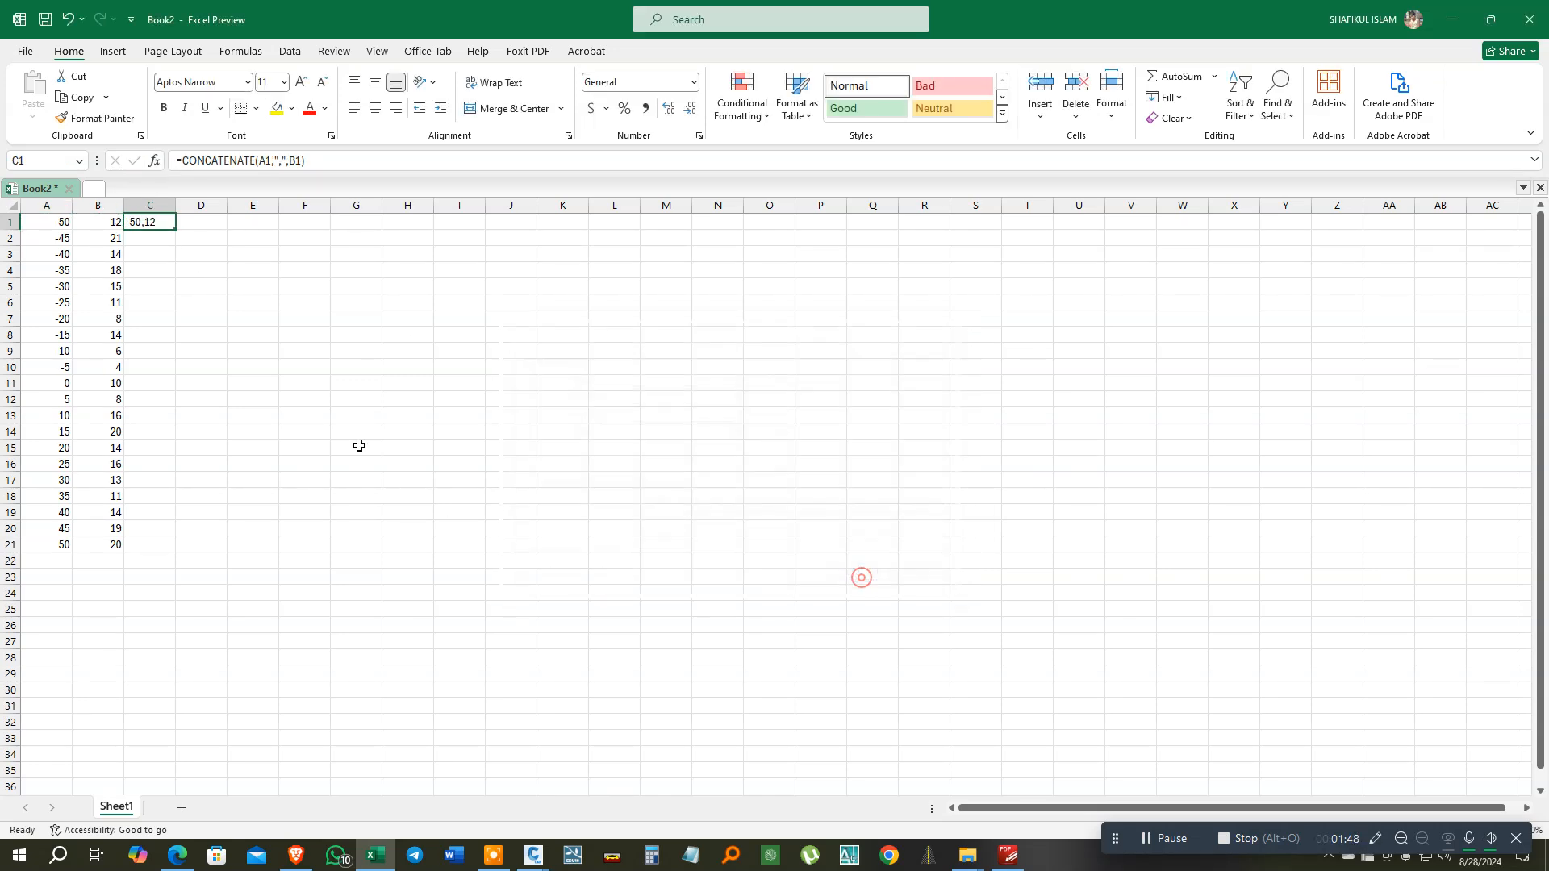
# Fill the C1 formula down to C21 and copy the resulting coordinate pairs.
pyautogui.doubleClick(176, 232)
pyautogui.hotkey('ctrl', 'c')
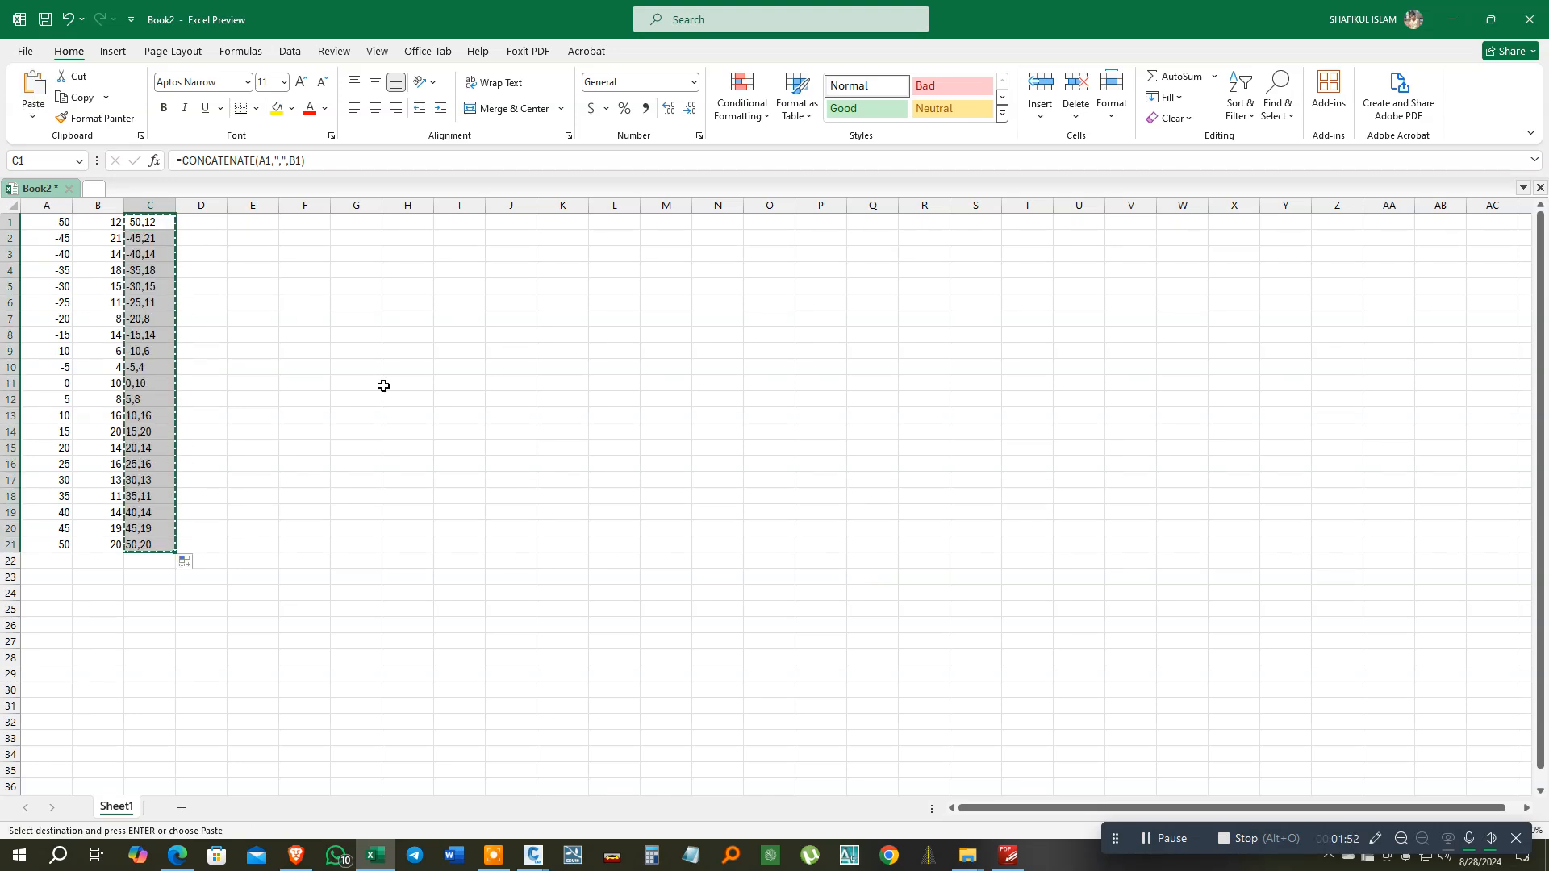
# Switch to Civil 3D and draw a vertical polyline with Ortho on, upward from 0,0.
pyautogui.click(1452, 20)
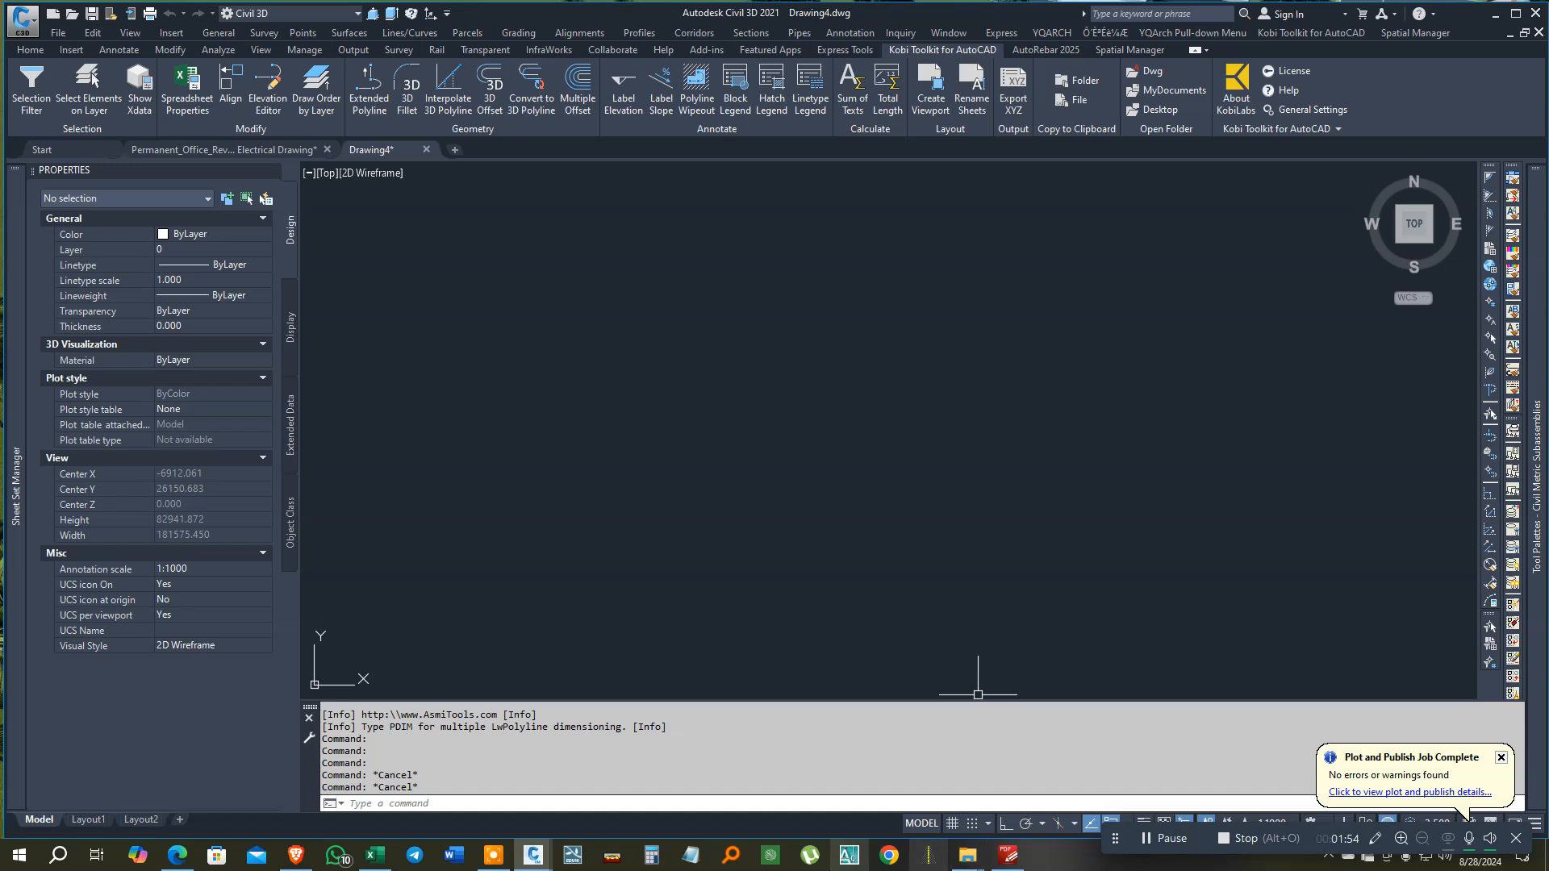
pyautogui.click(603, 316)
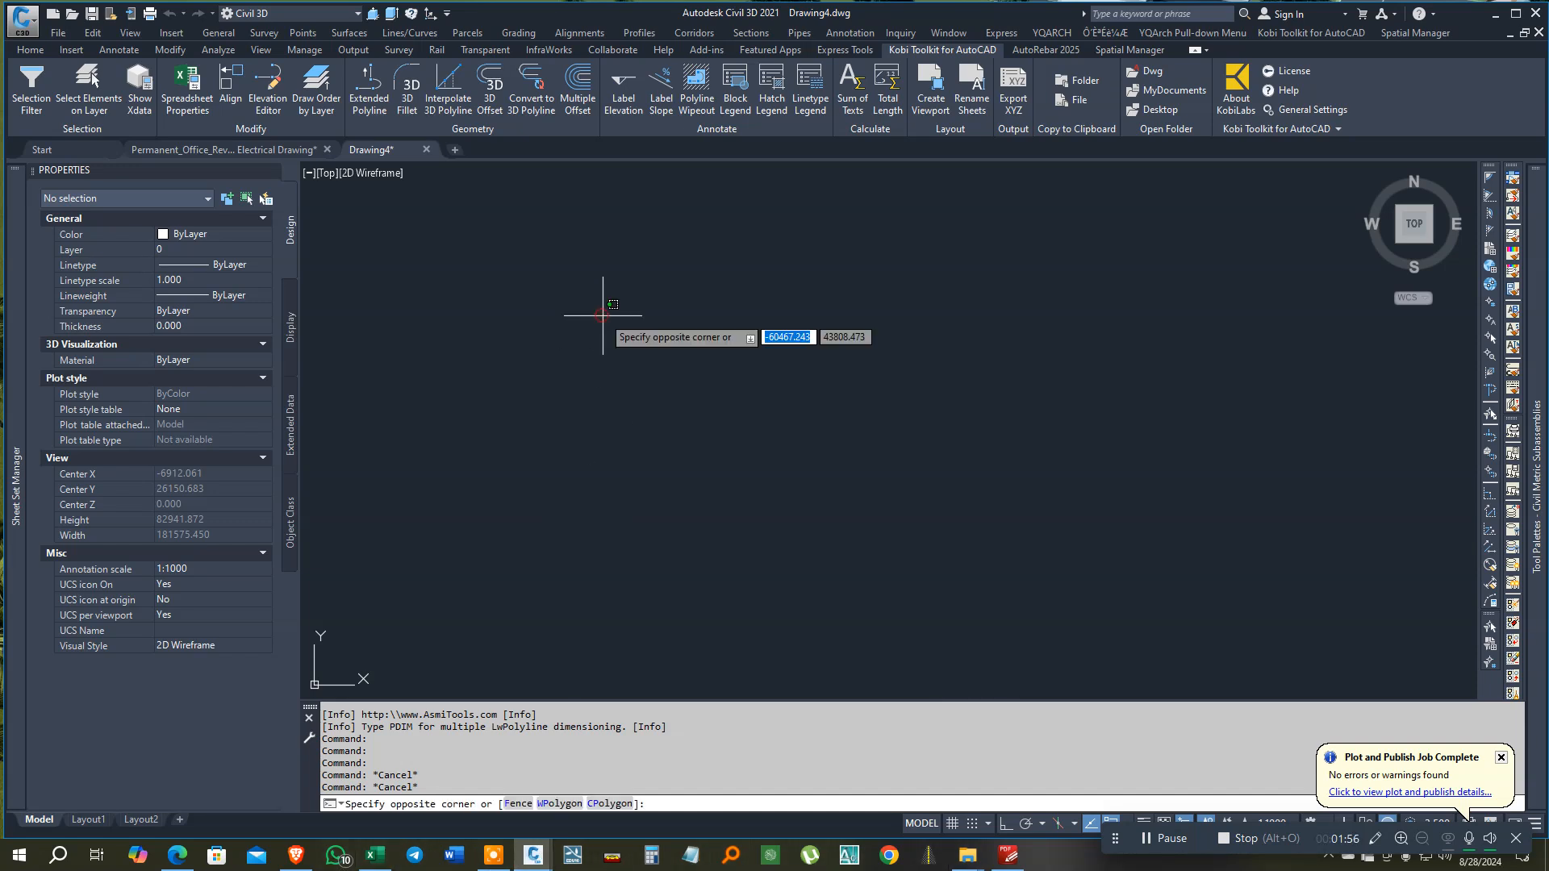
pyautogui.press('Escape')
pyautogui.press('Escape')
pyautogui.write('PL')
pyautogui.press('Return')
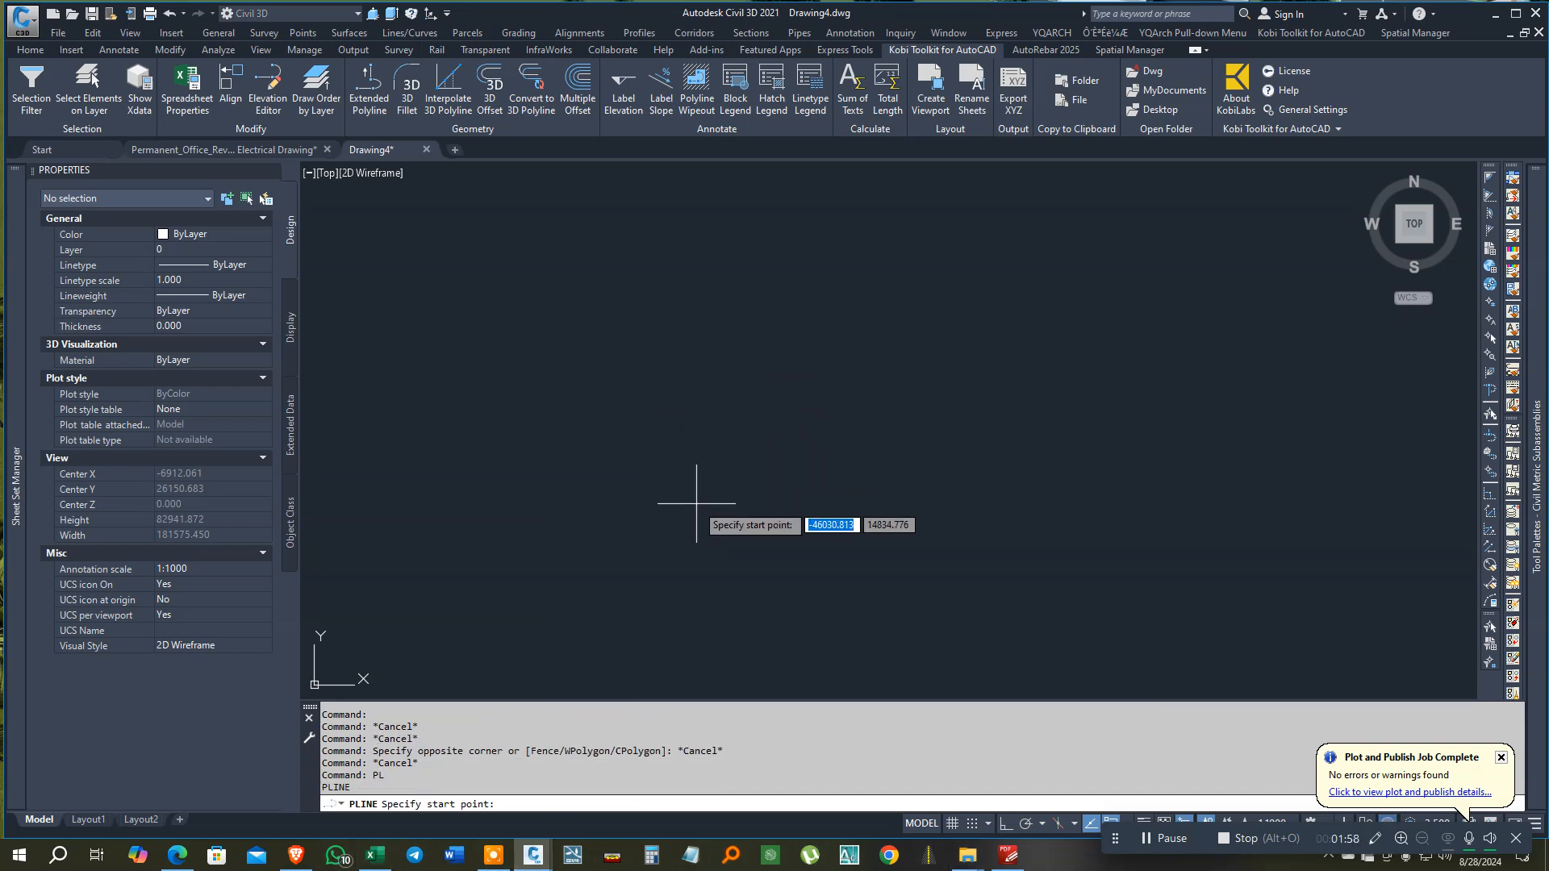
pyautogui.write('0,')
pyautogui.write('0')
pyautogui.press('Return')
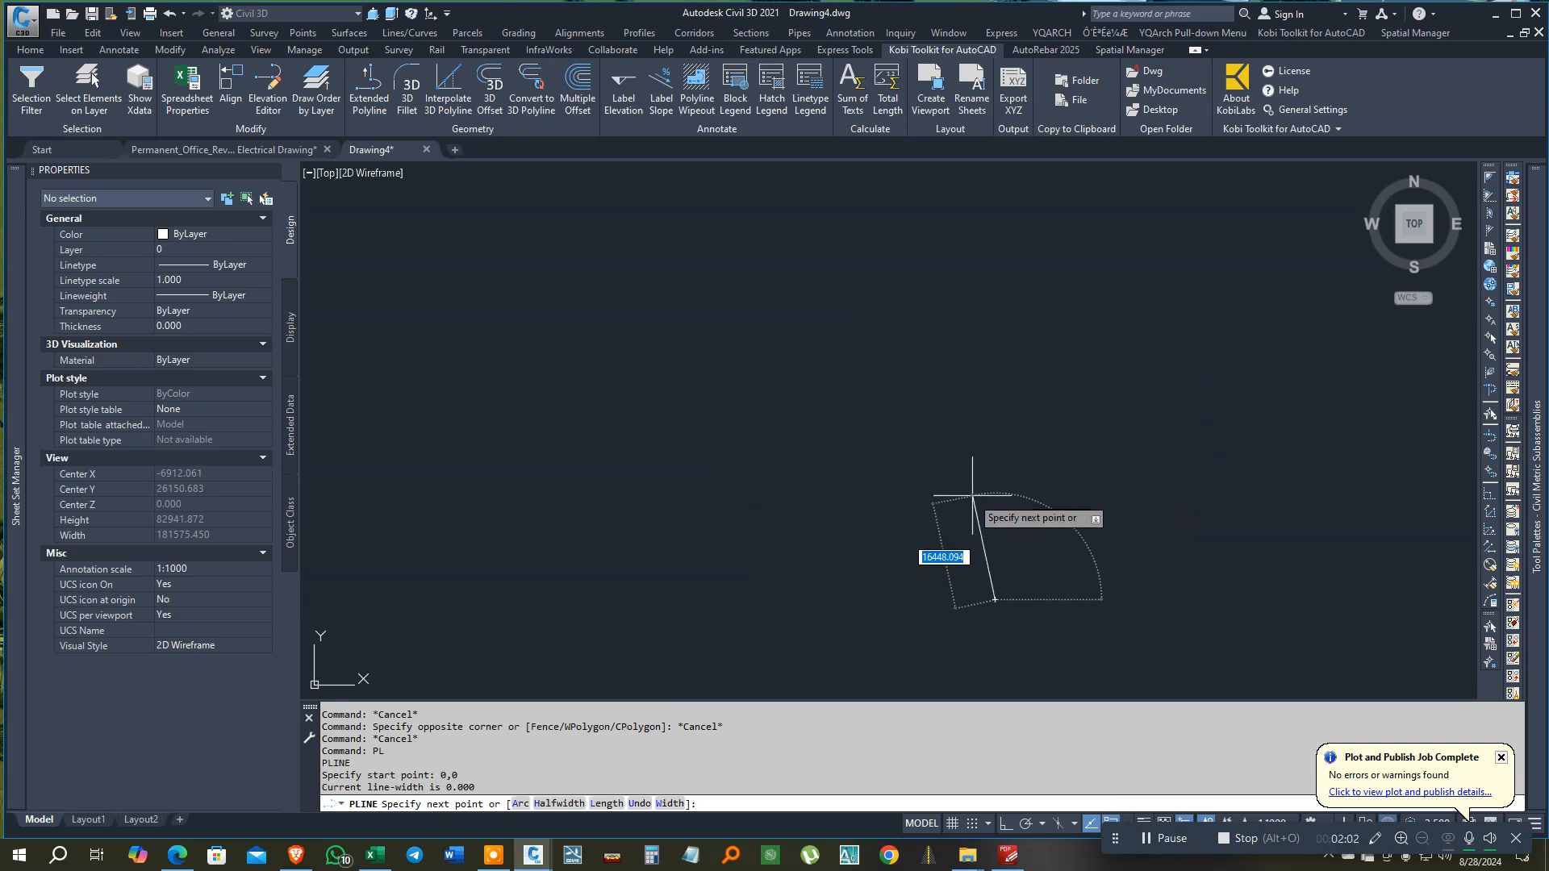
pyautogui.press('F8')
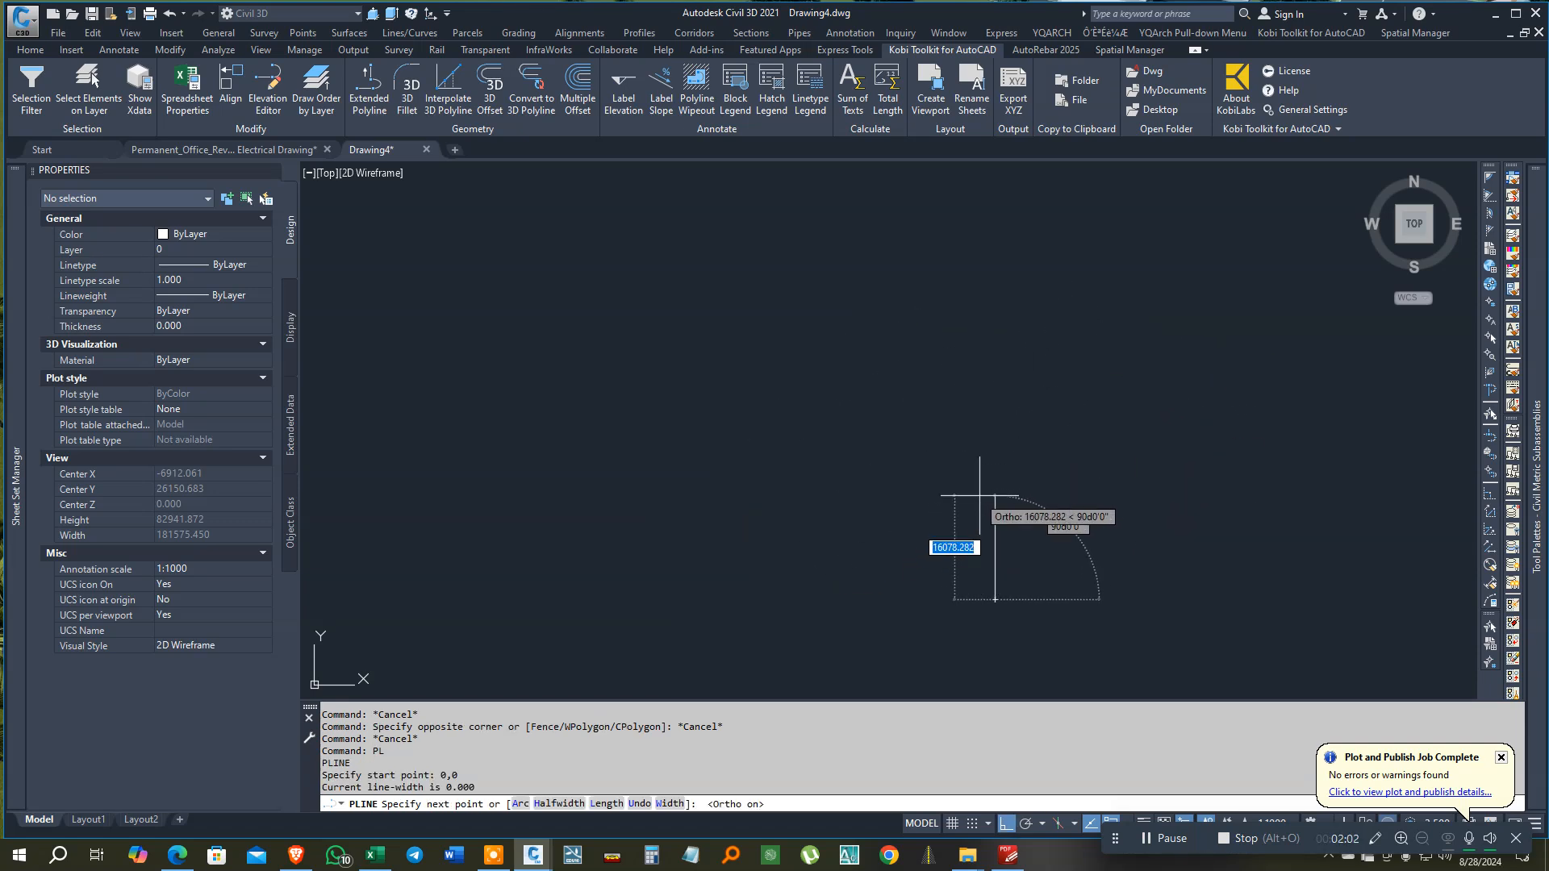
pyautogui.click(995, 534)
pyautogui.press('Escape')
pyautogui.moveTo(1015, 629); pyautogui.dragTo(947, 638, button='middle')
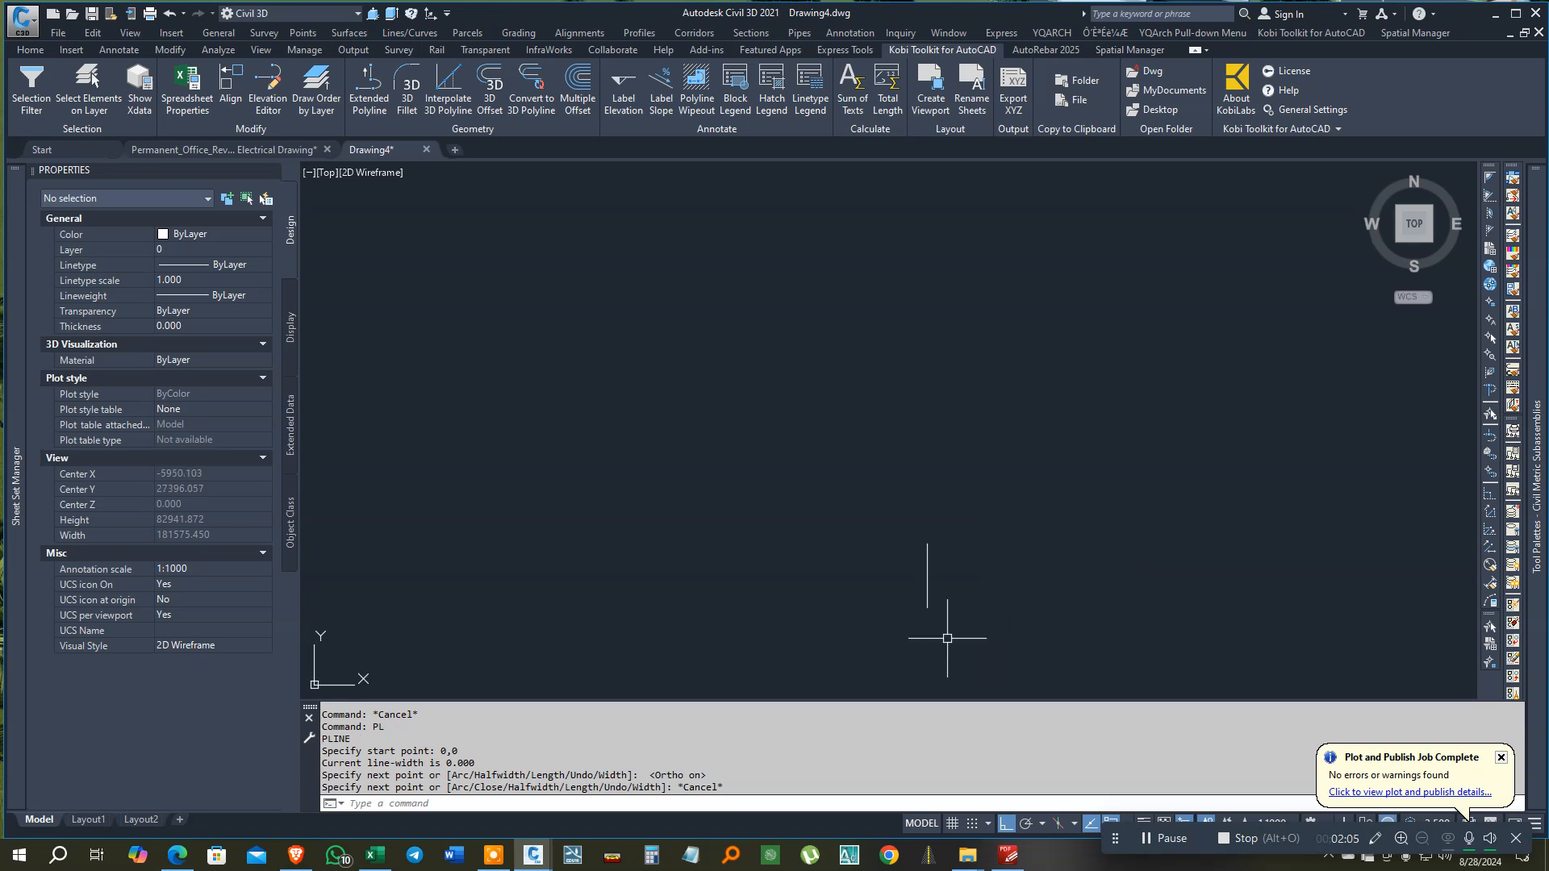
pyautogui.middleClick(1049, 601)
pyautogui.middleClick(1048, 601)
pyautogui.scroll(-3, 783, 553)
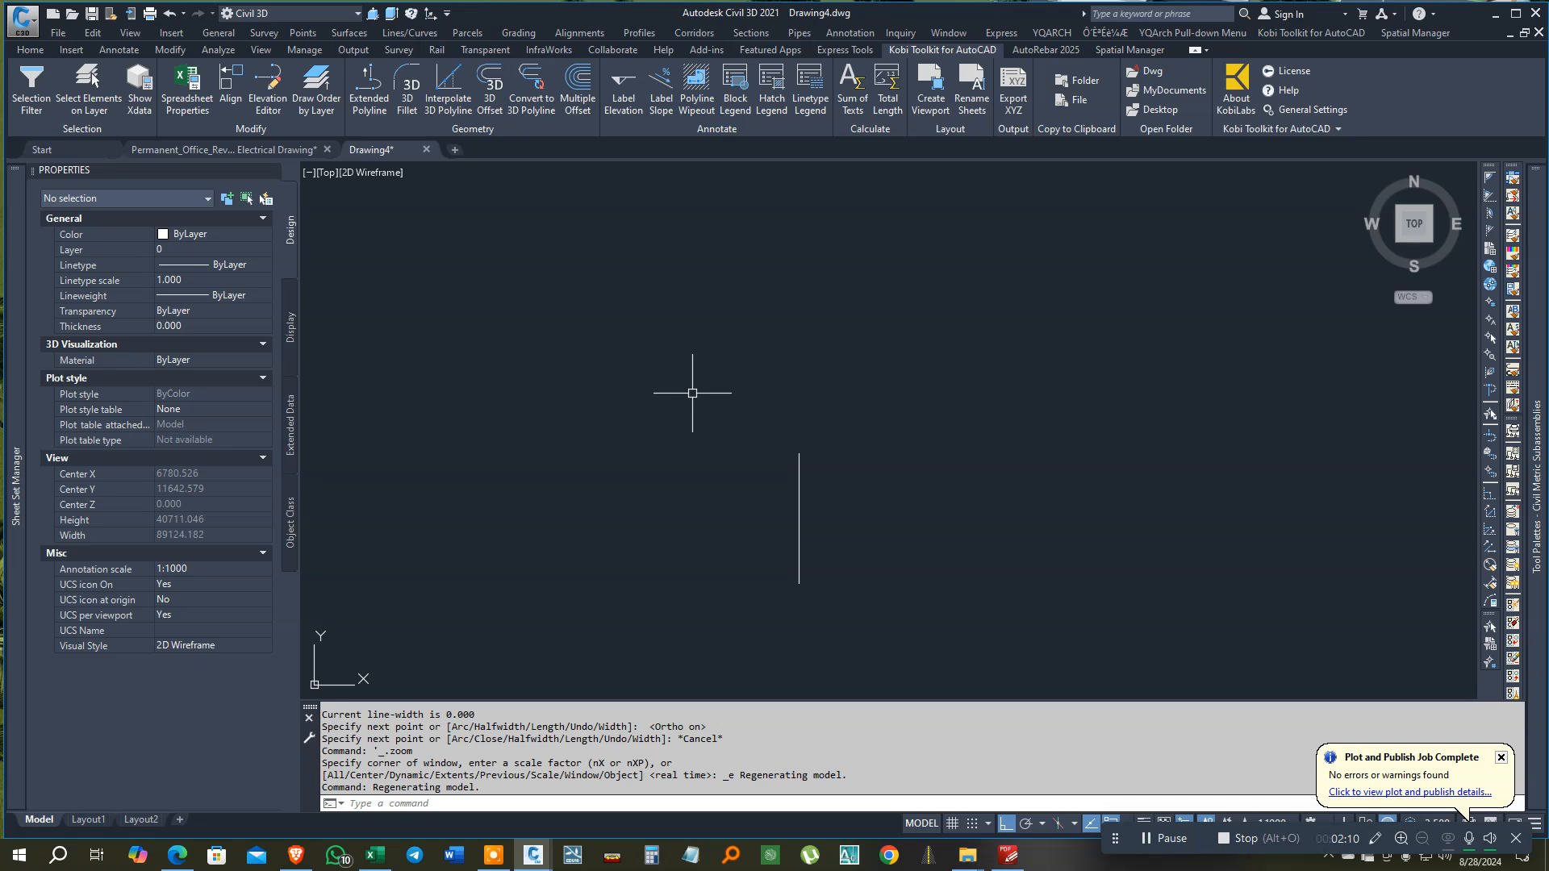
pyautogui.write('cs')
pyautogui.press('Return')
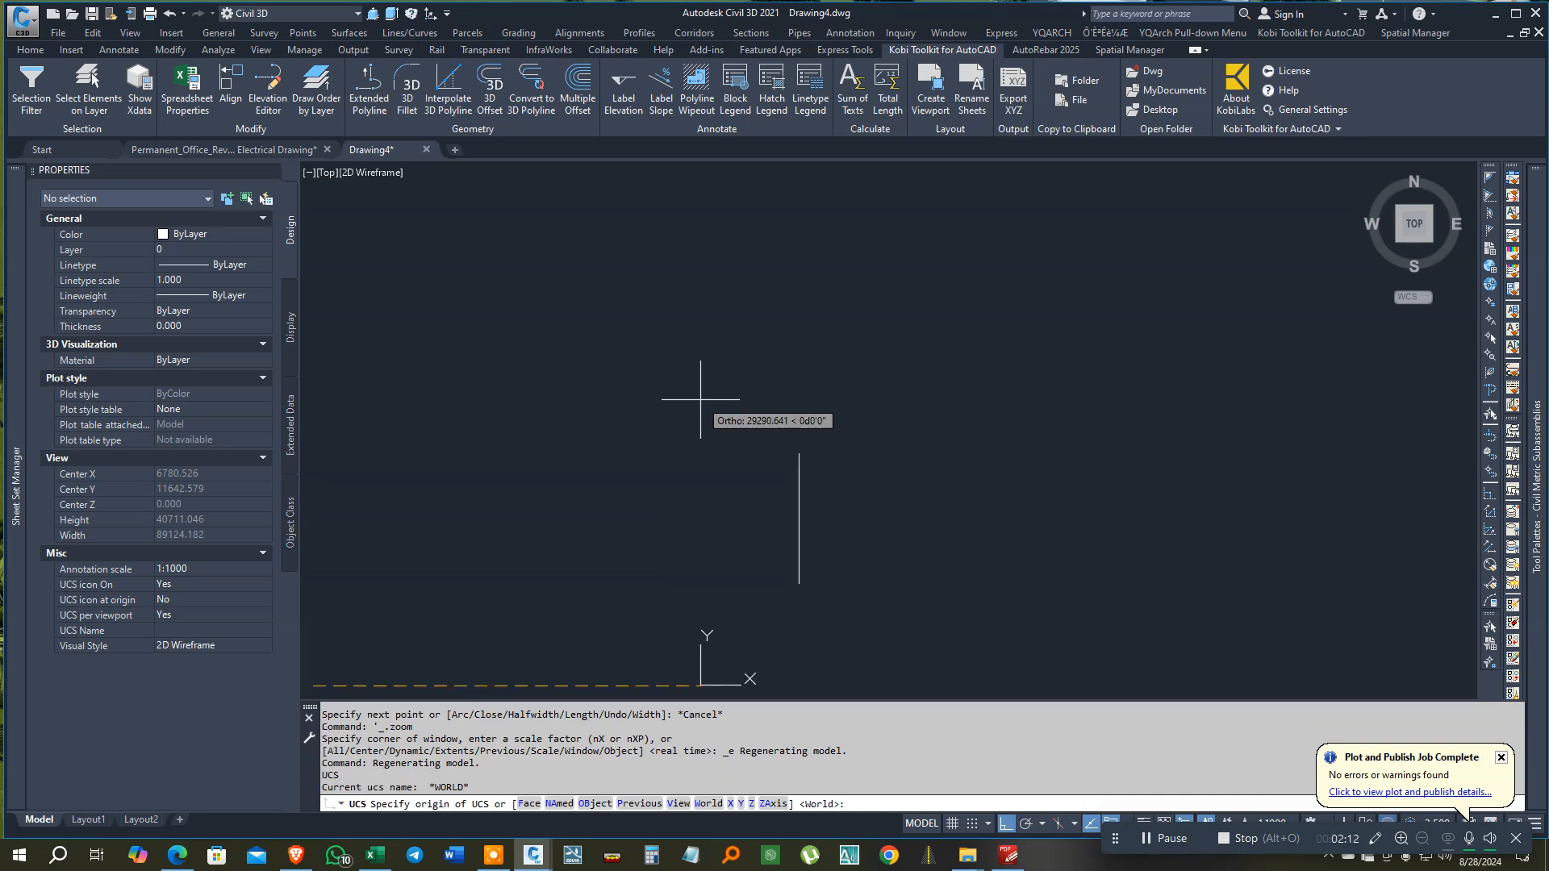
pyautogui.write('@0,0')
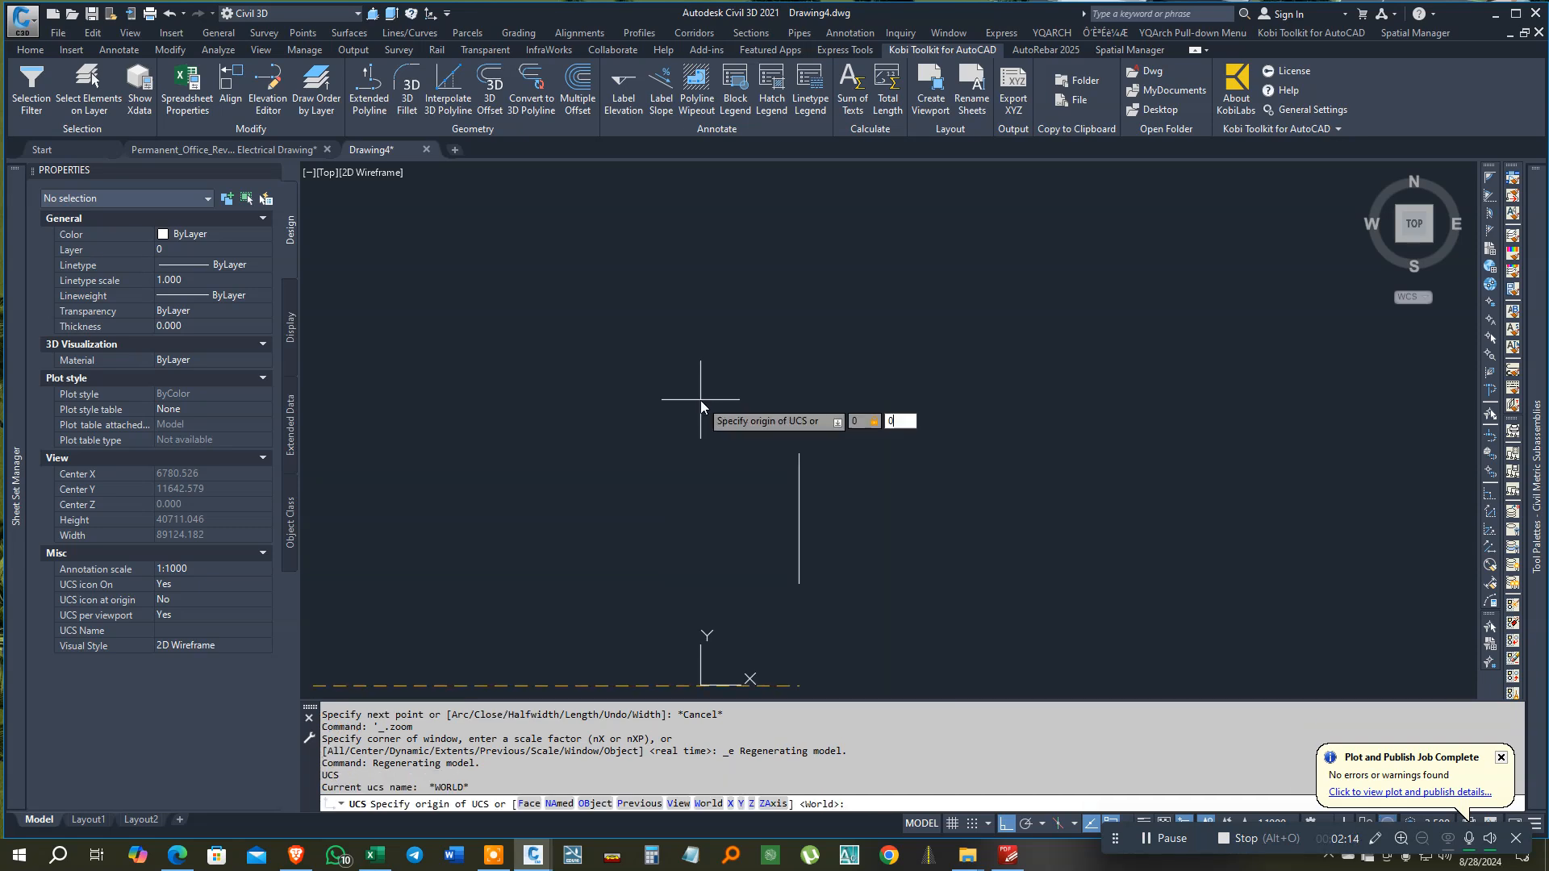
pyautogui.press('Return')
pyautogui.press('Escape')
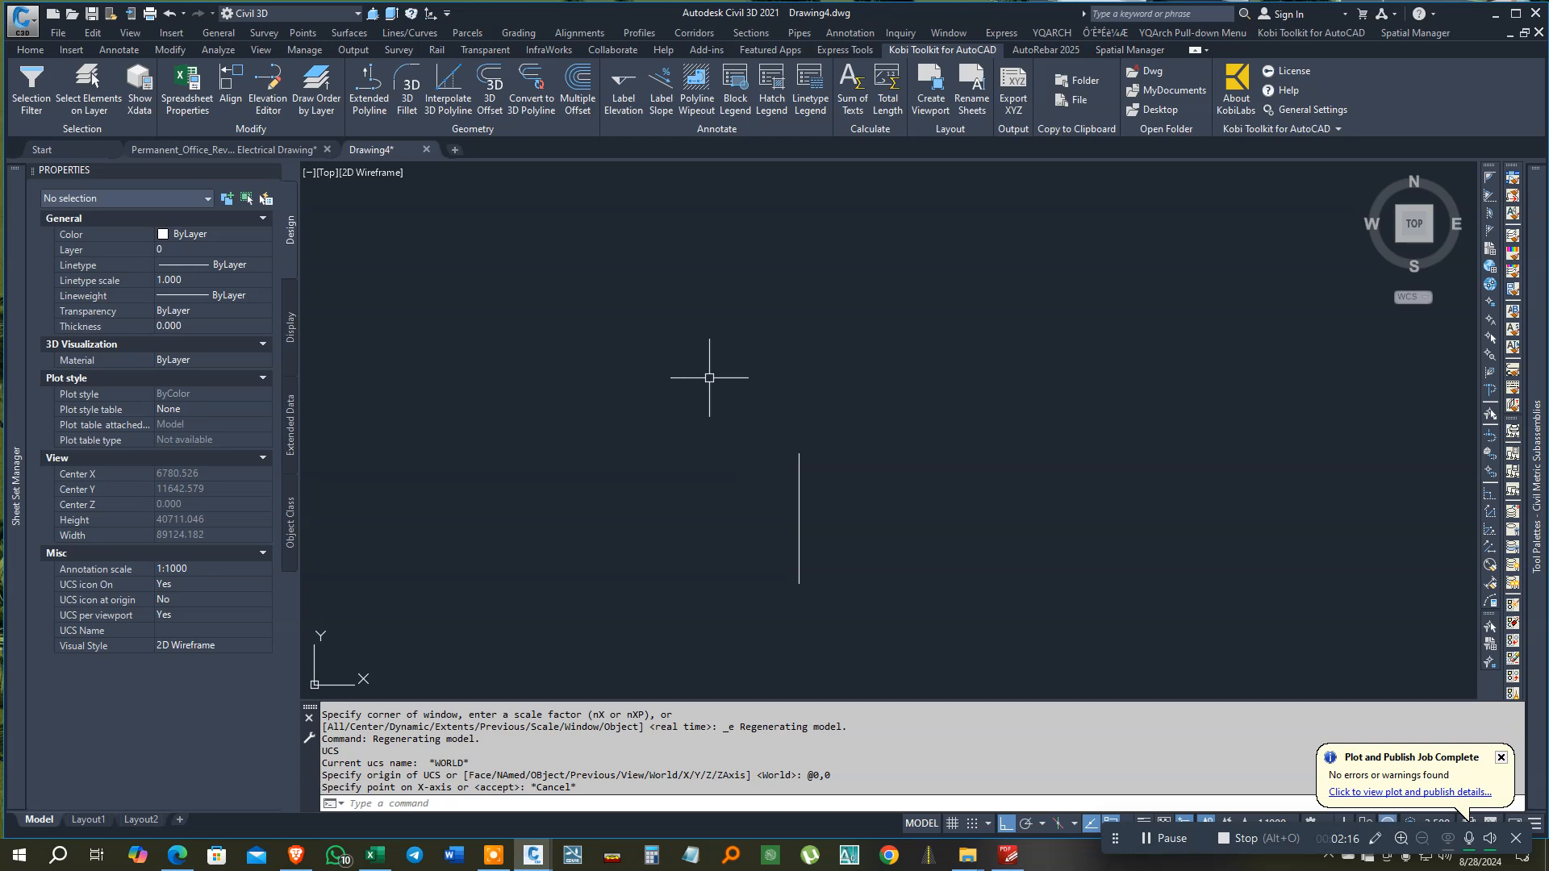
# Display the UCS icon at the drawing's origin.
pyautogui.click(130, 32)
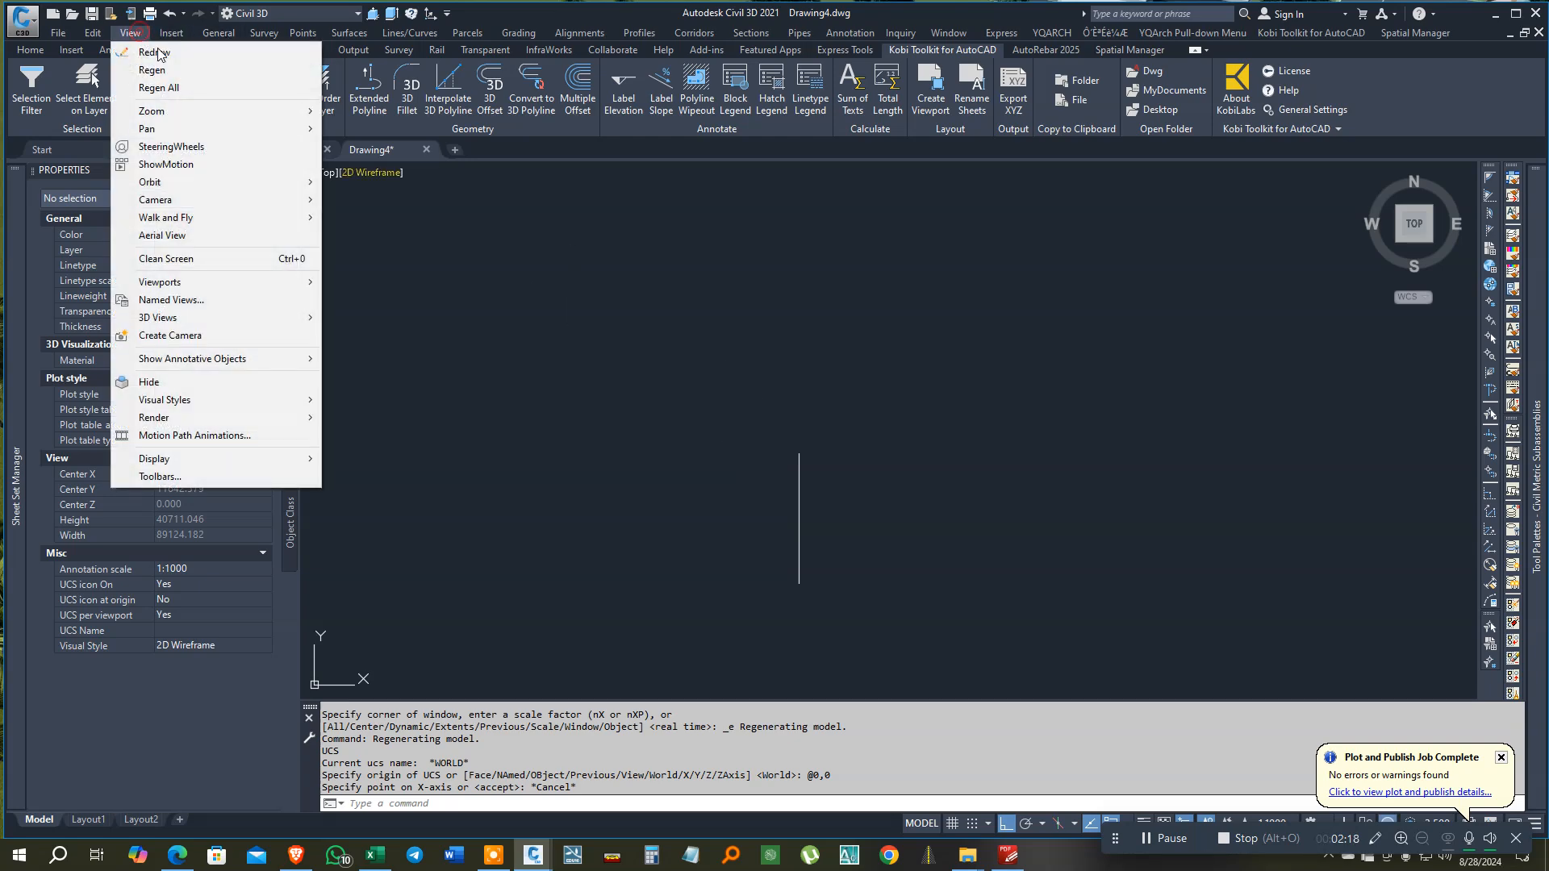
pyautogui.moveTo(171, 33)
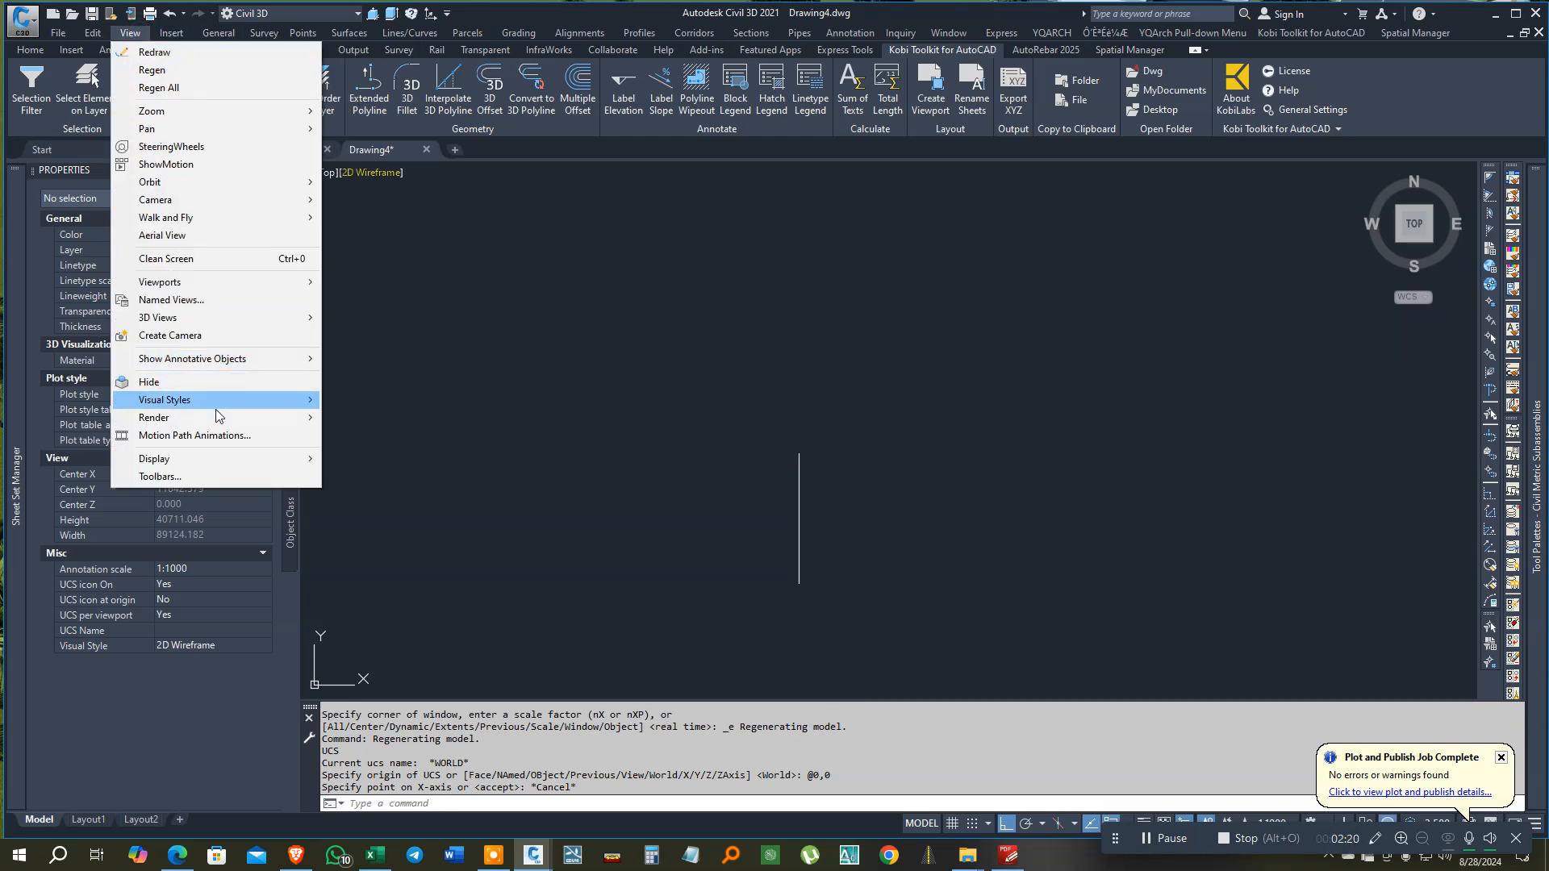
pyautogui.moveTo(236, 458)
pyautogui.moveTo(388, 467)
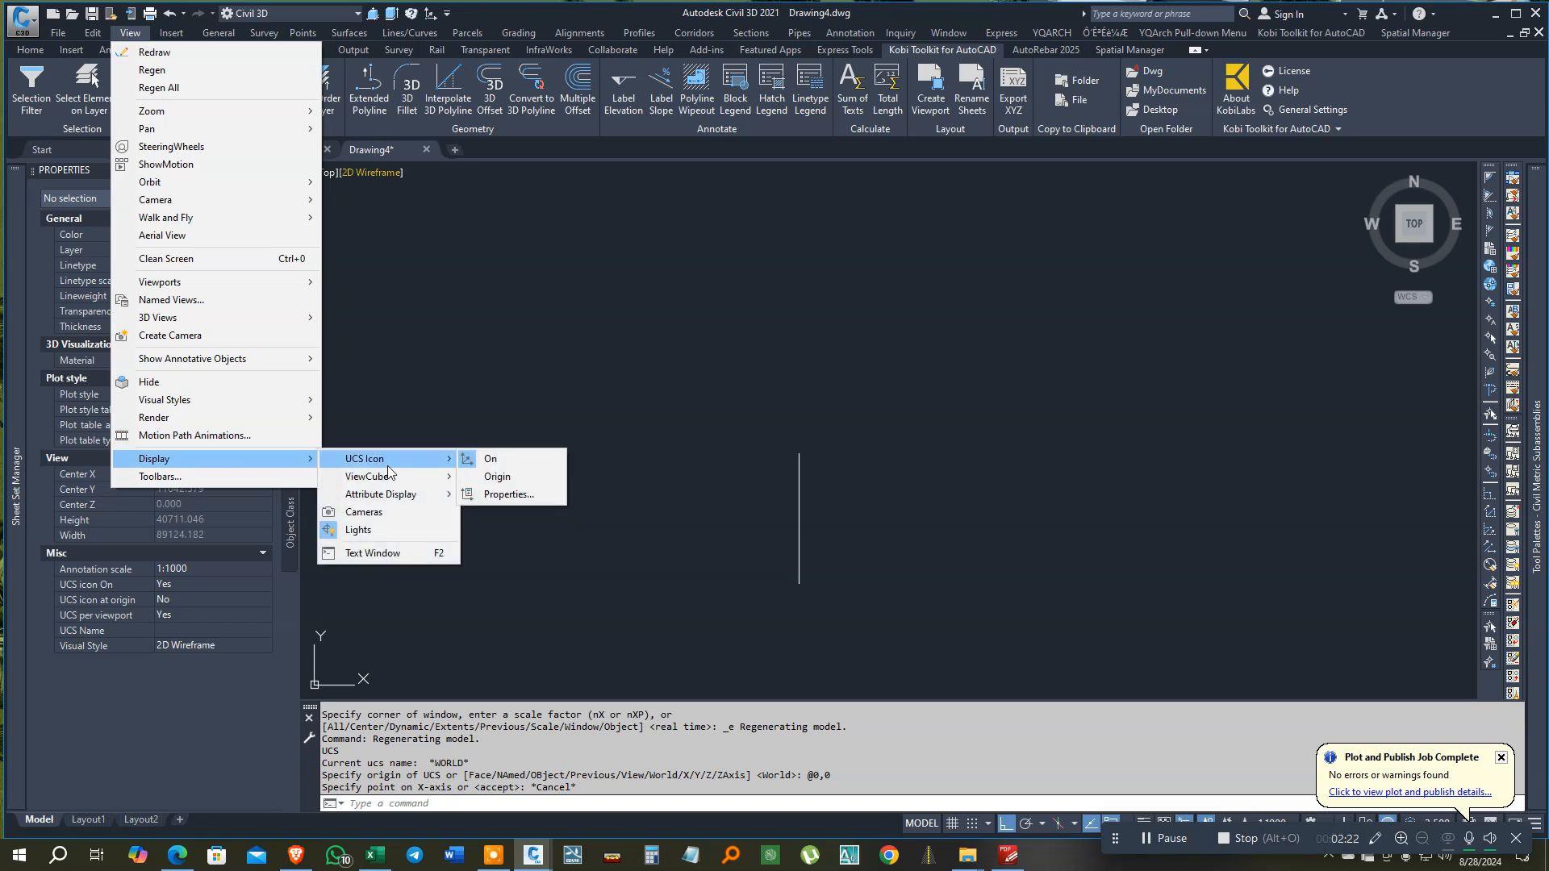
pyautogui.click(543, 481)
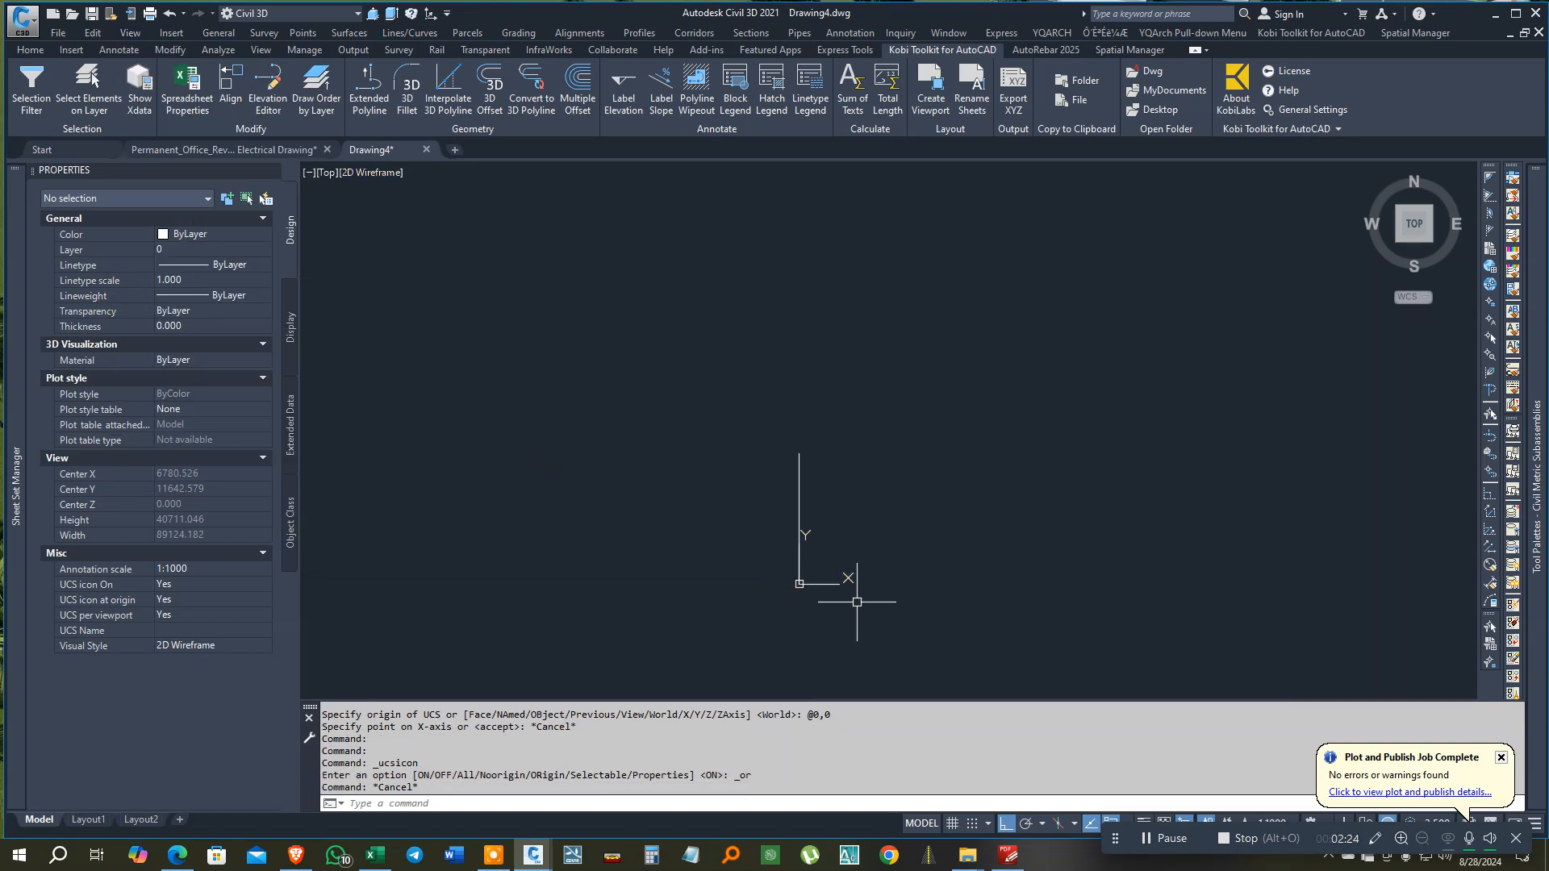
# Draw a polyline through the coordinate pairs copied from the worksheet.
pyautogui.press('Return')
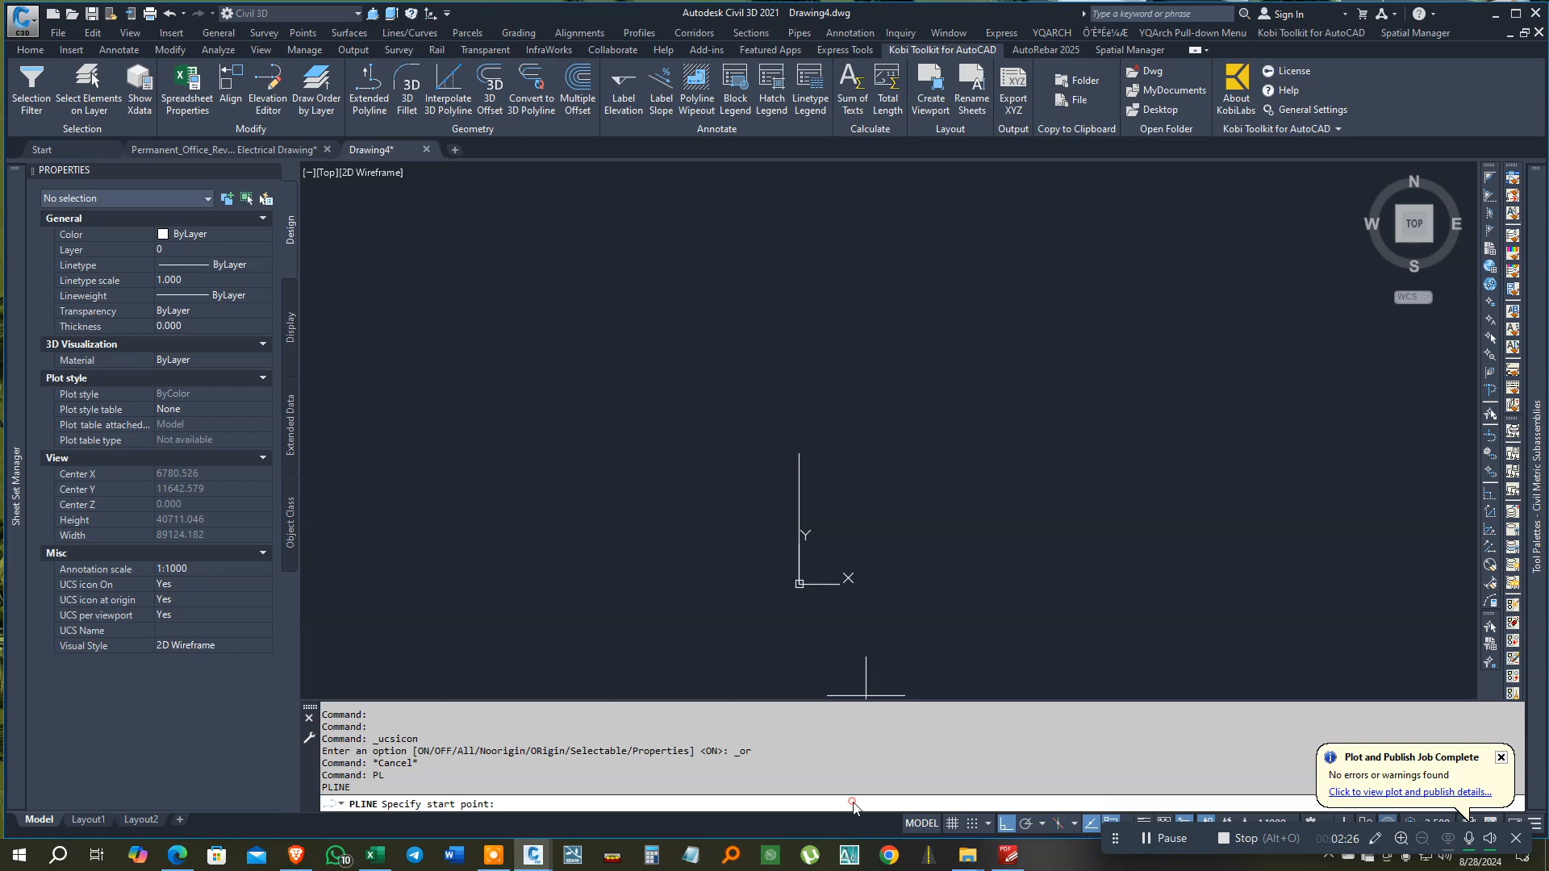
pyautogui.rightClick(838, 803)
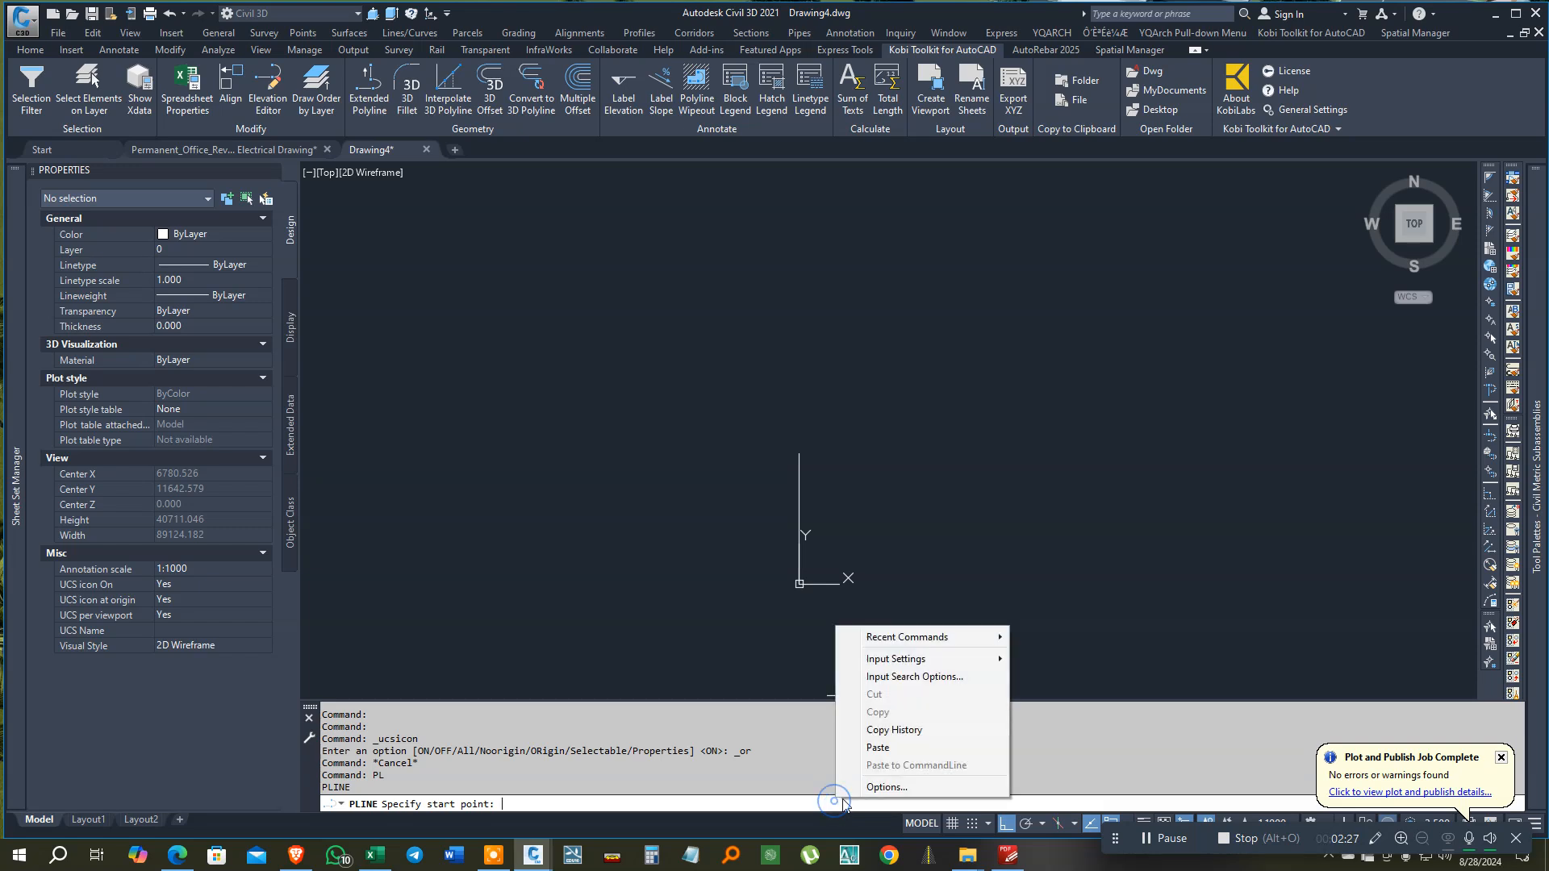
pyautogui.click(915, 752)
pyautogui.press('Escape')
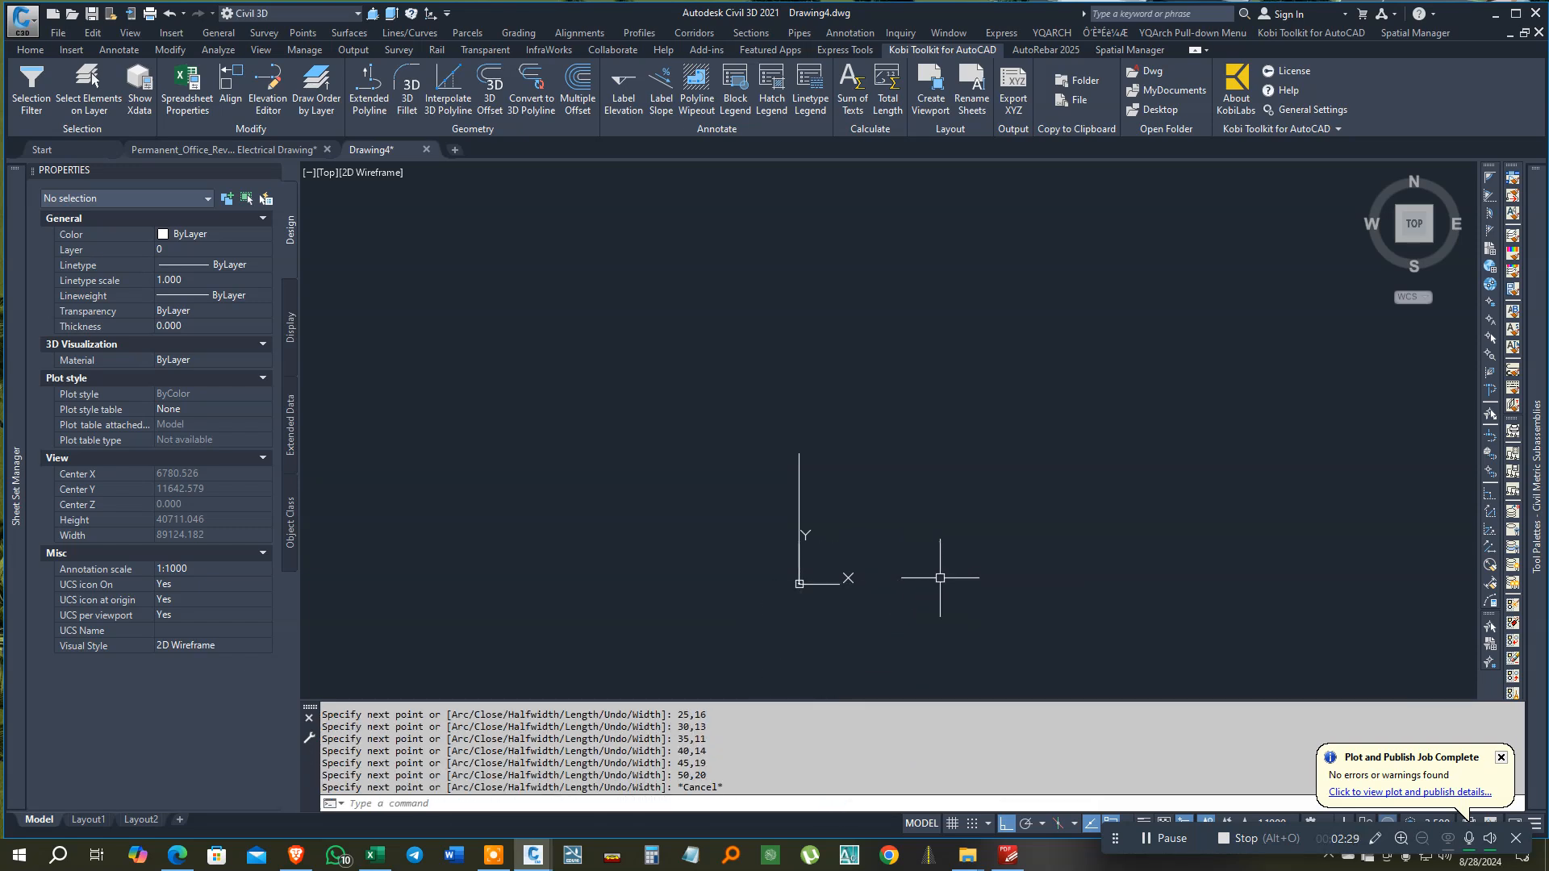
# Erase the vertical polyline that rises from the origin, keeping the zigzag polyline.
pyautogui.click(762, 606)
pyautogui.press('Escape')
pyautogui.scroll(10, 802, 588)
pyautogui.moveTo(685, 491); pyautogui.dragTo(771, 530, button='middle')
pyautogui.scroll(6, 826, 544)
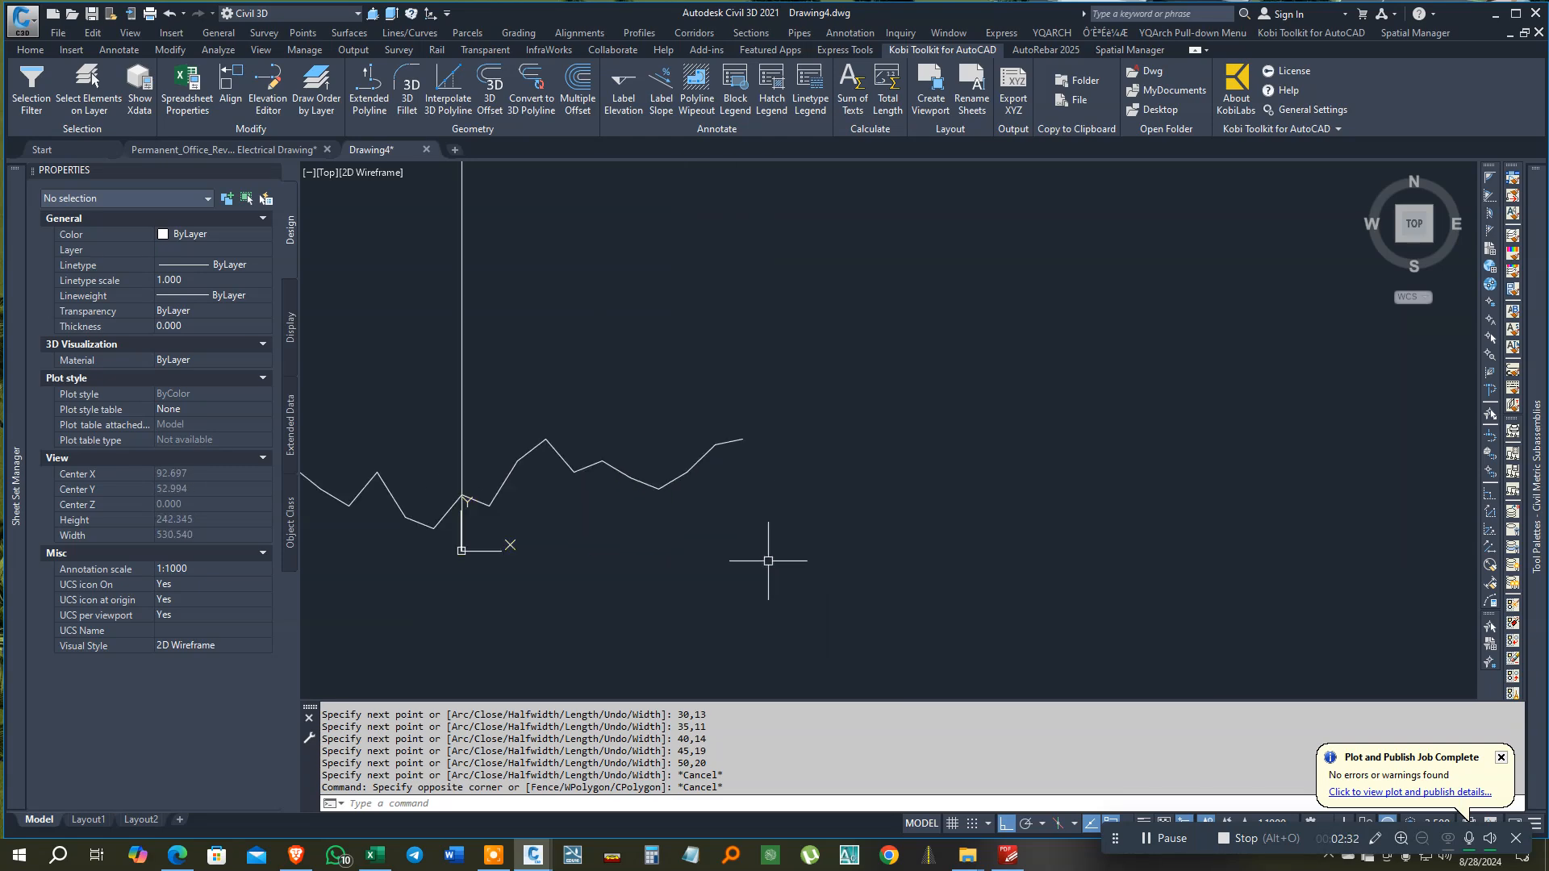
pyautogui.scroll(-3, 768, 560)
pyautogui.press('Escape')
pyautogui.press('Escape')
pyautogui.click(774, 484)
pyautogui.click(650, 428)
pyautogui.write('e')
pyautogui.press('Return')
pyautogui.press('Escape')
# Inspect the plotted polyline's vertices and geometry, and review the coordinate pairs in the Excel worksheet for comparison.
pyautogui.scroll(3, 688, 548)
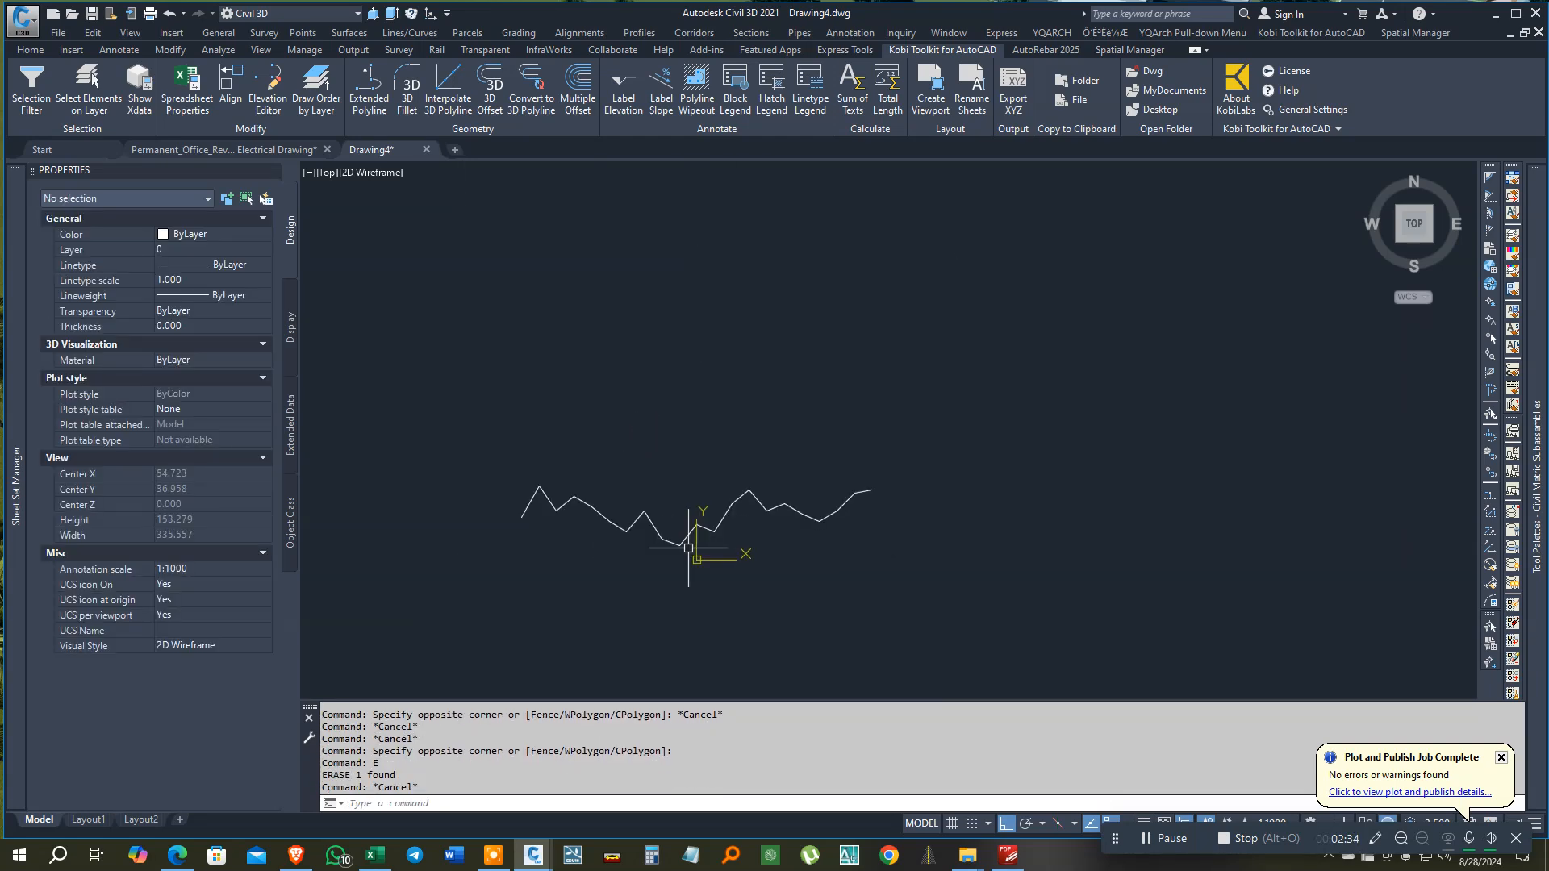
pyautogui.scroll(3, 688, 548)
pyautogui.press('Escape')
pyautogui.click(954, 477)
pyautogui.click(917, 484)
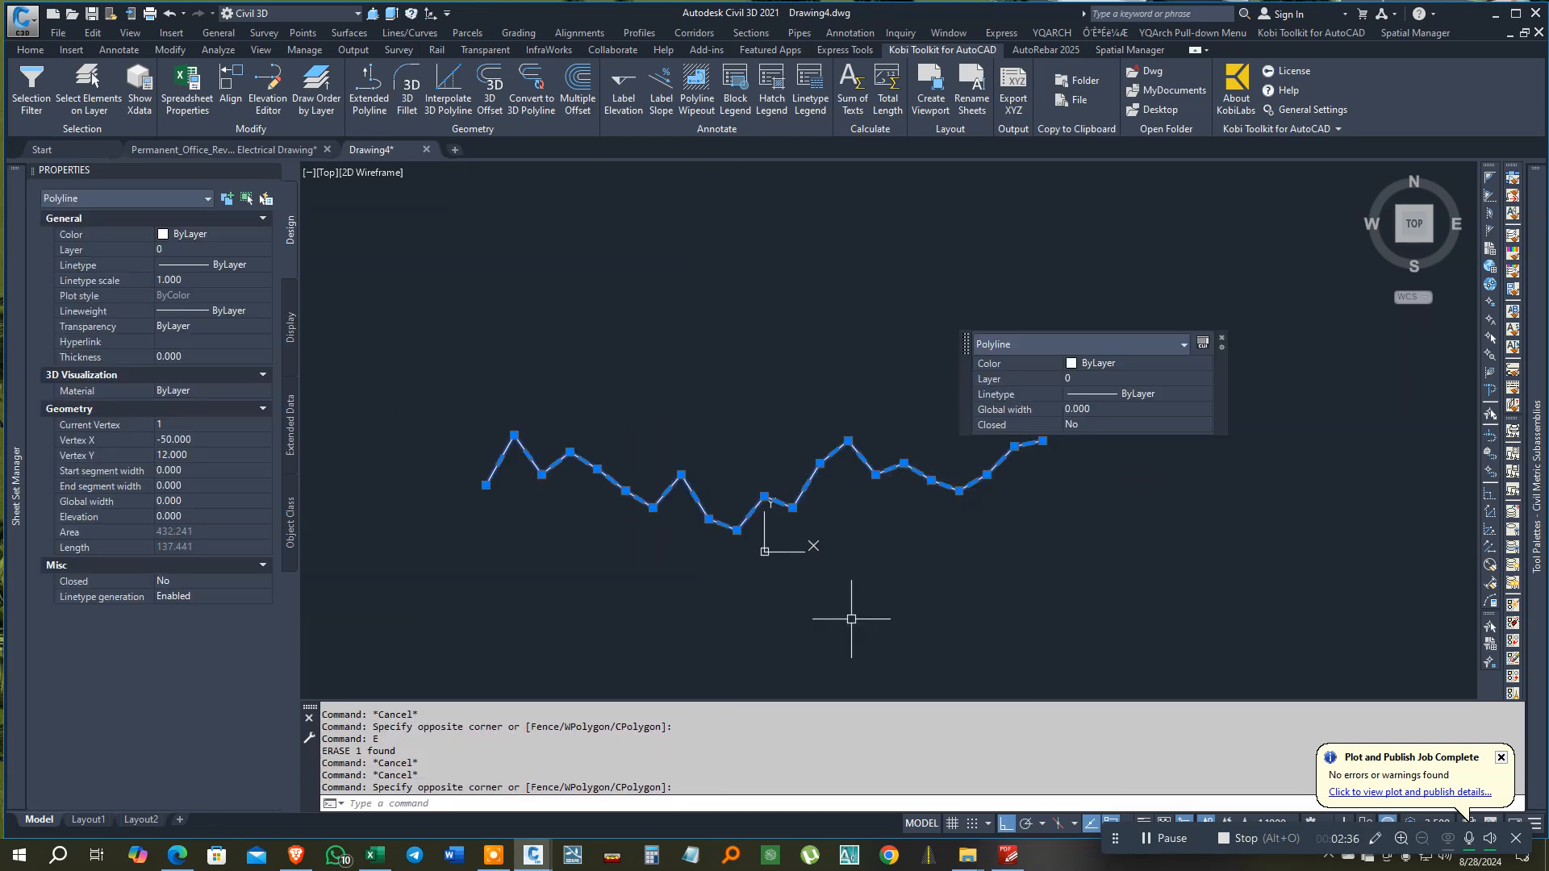
pyautogui.click(374, 854)
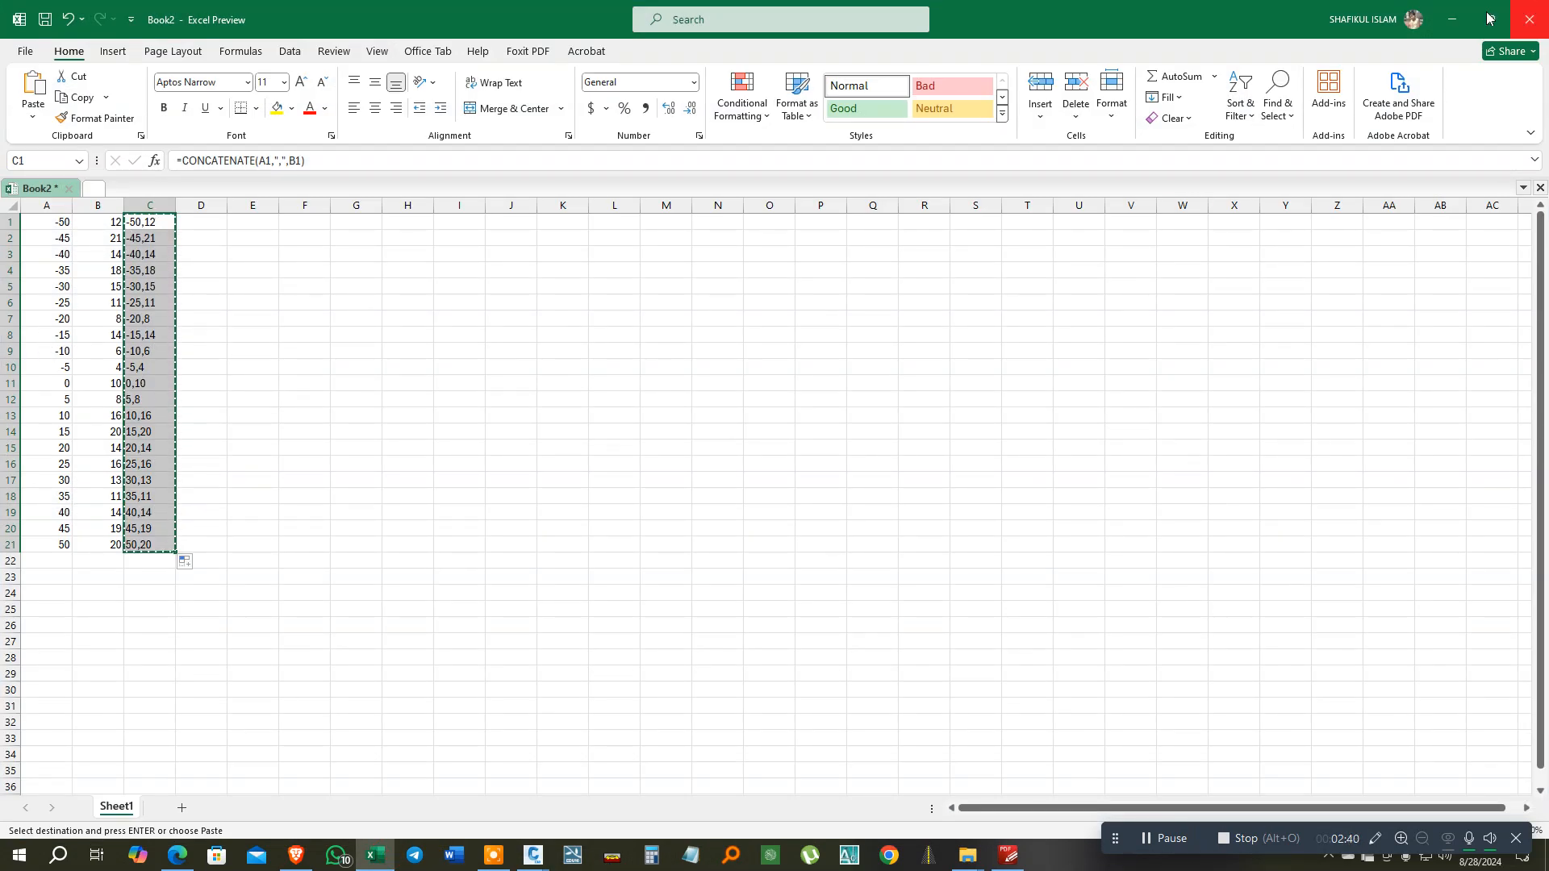
pyautogui.click(1452, 18)
pyautogui.press('Escape')
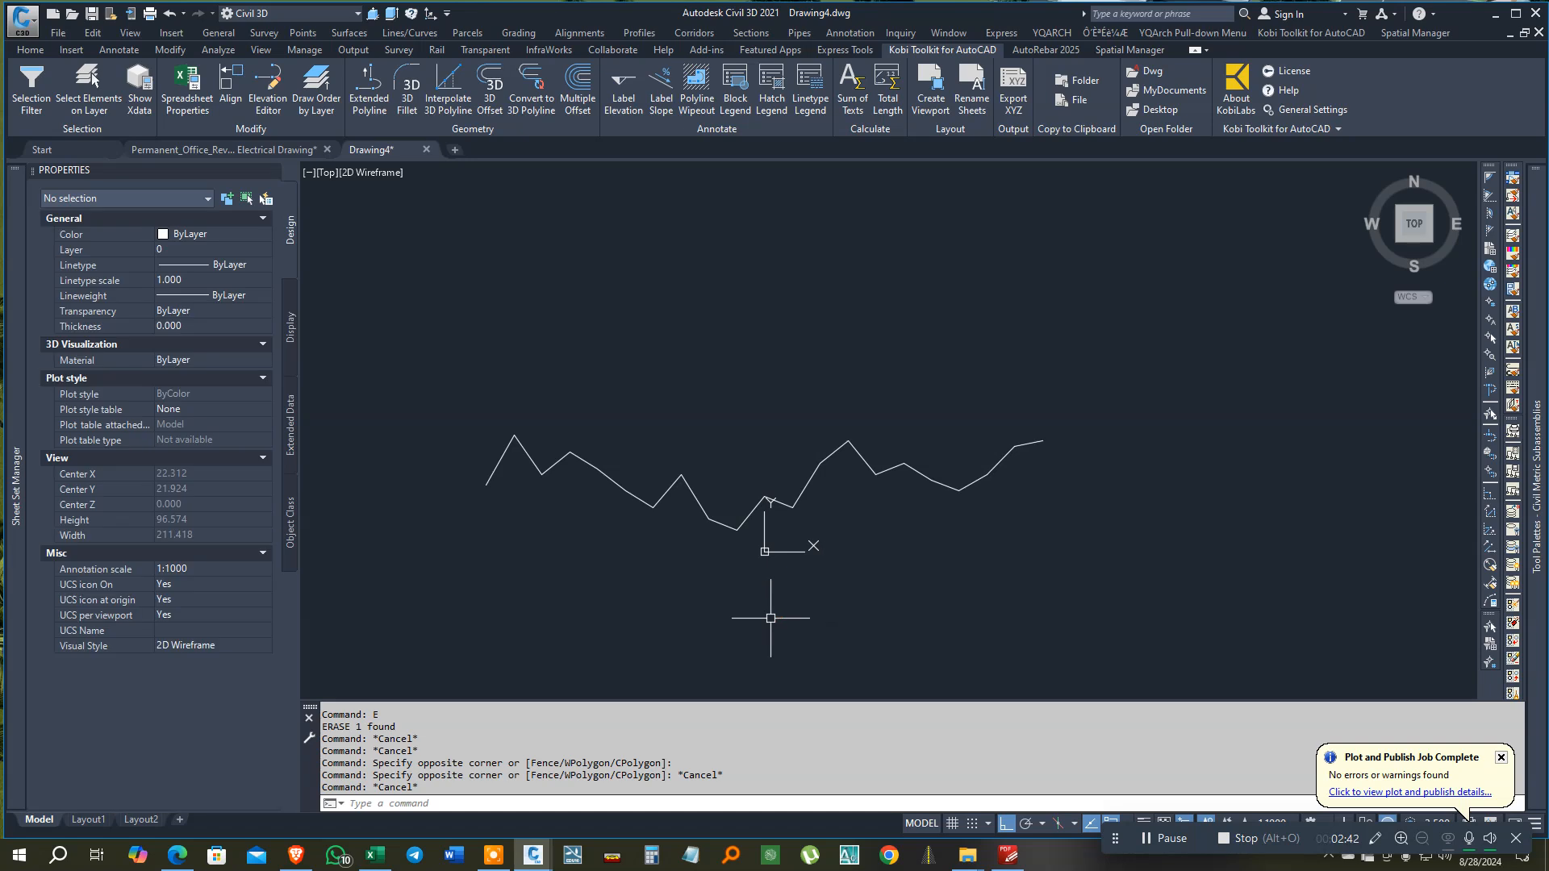
# Change the zigzag polyline's color to Green.
pyautogui.click(710, 520)
pyautogui.click(634, 427)
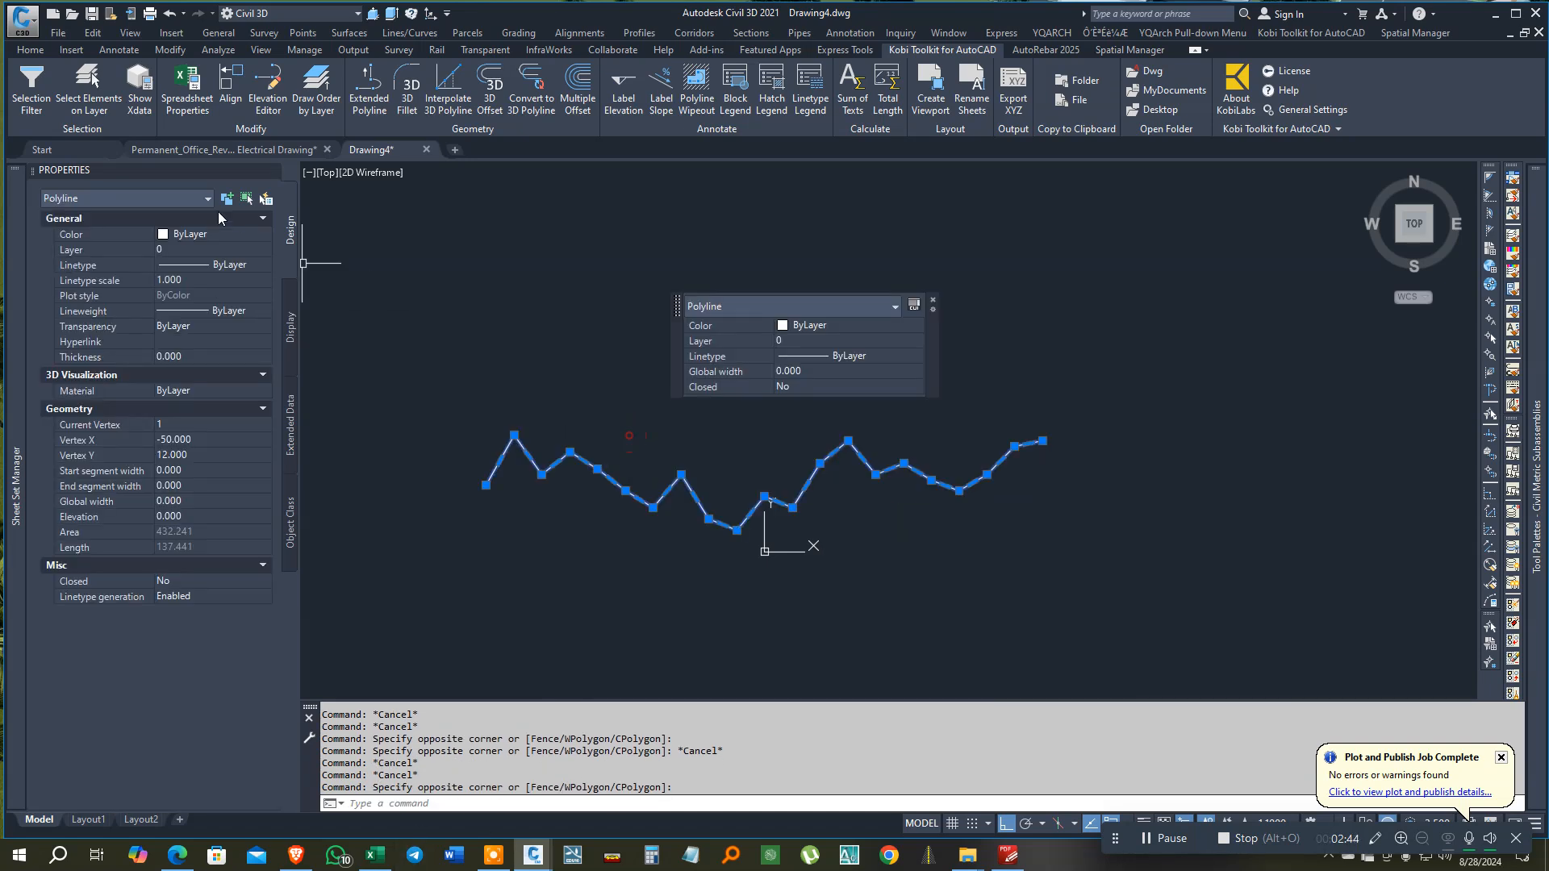
pyautogui.click(202, 235)
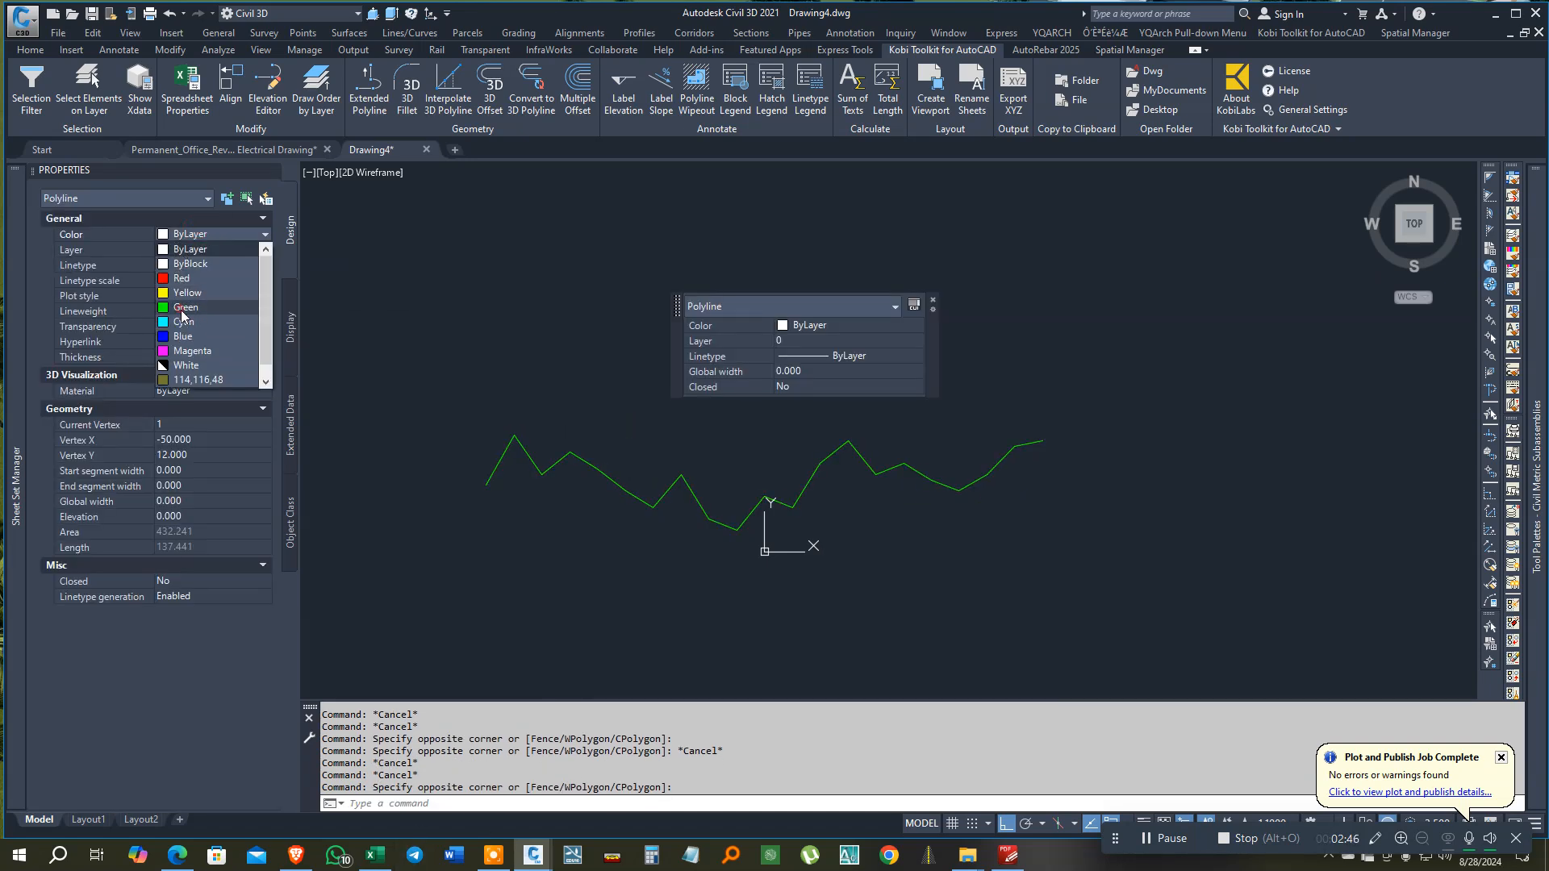
pyautogui.click(186, 309)
pyautogui.press('Escape')
pyautogui.press('Escape')
pyautogui.press('Escape')
# Load the PRL(new) LISP application with APPLOAD.
pyautogui.write('a')
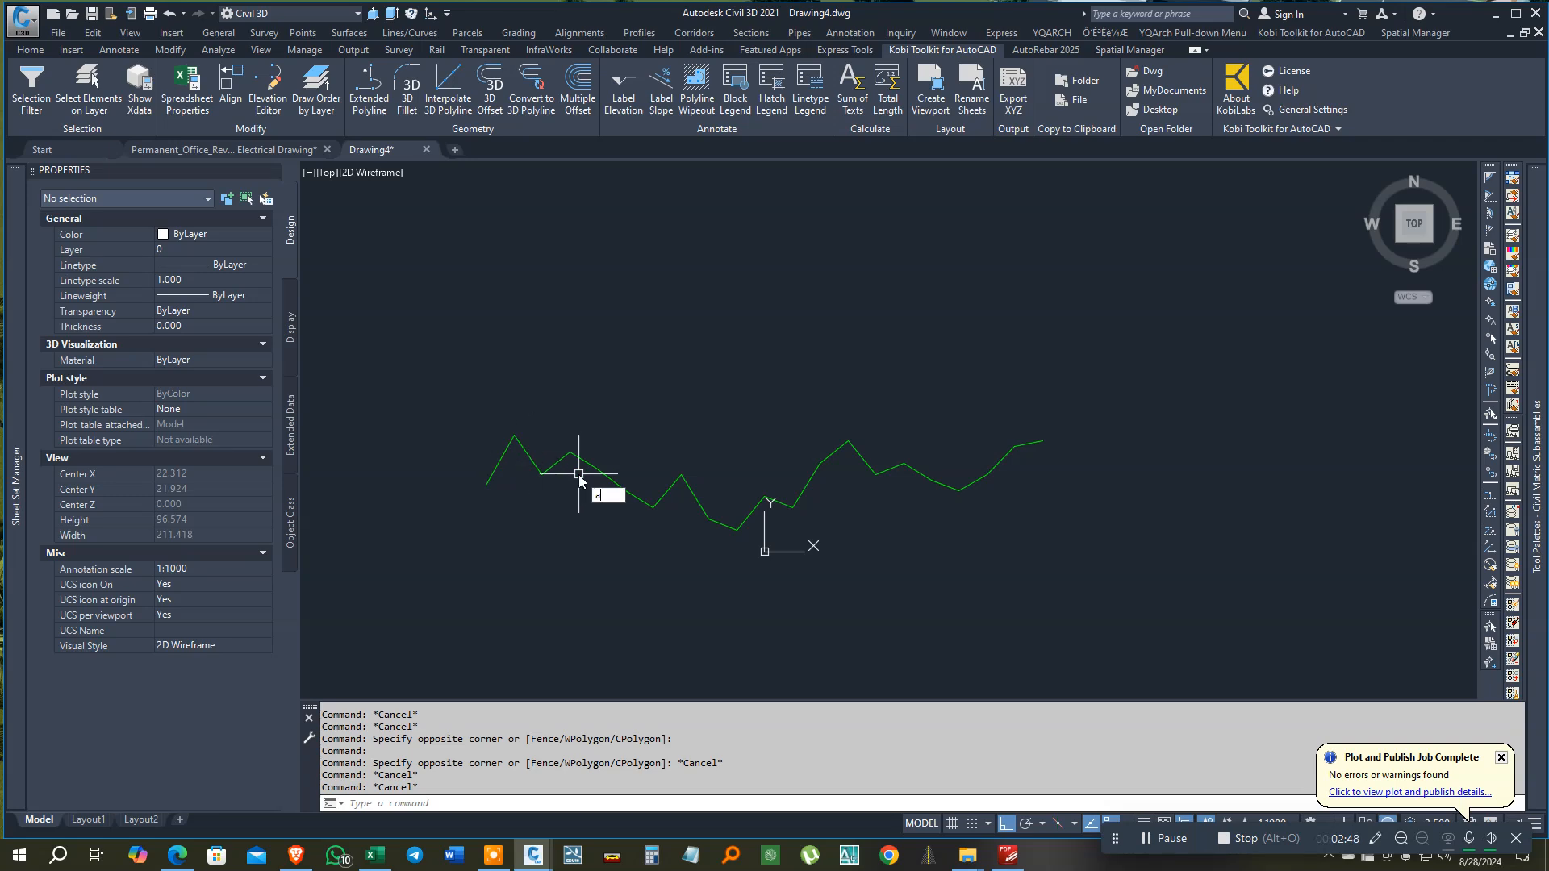
pyautogui.write('p')
pyautogui.press('Return')
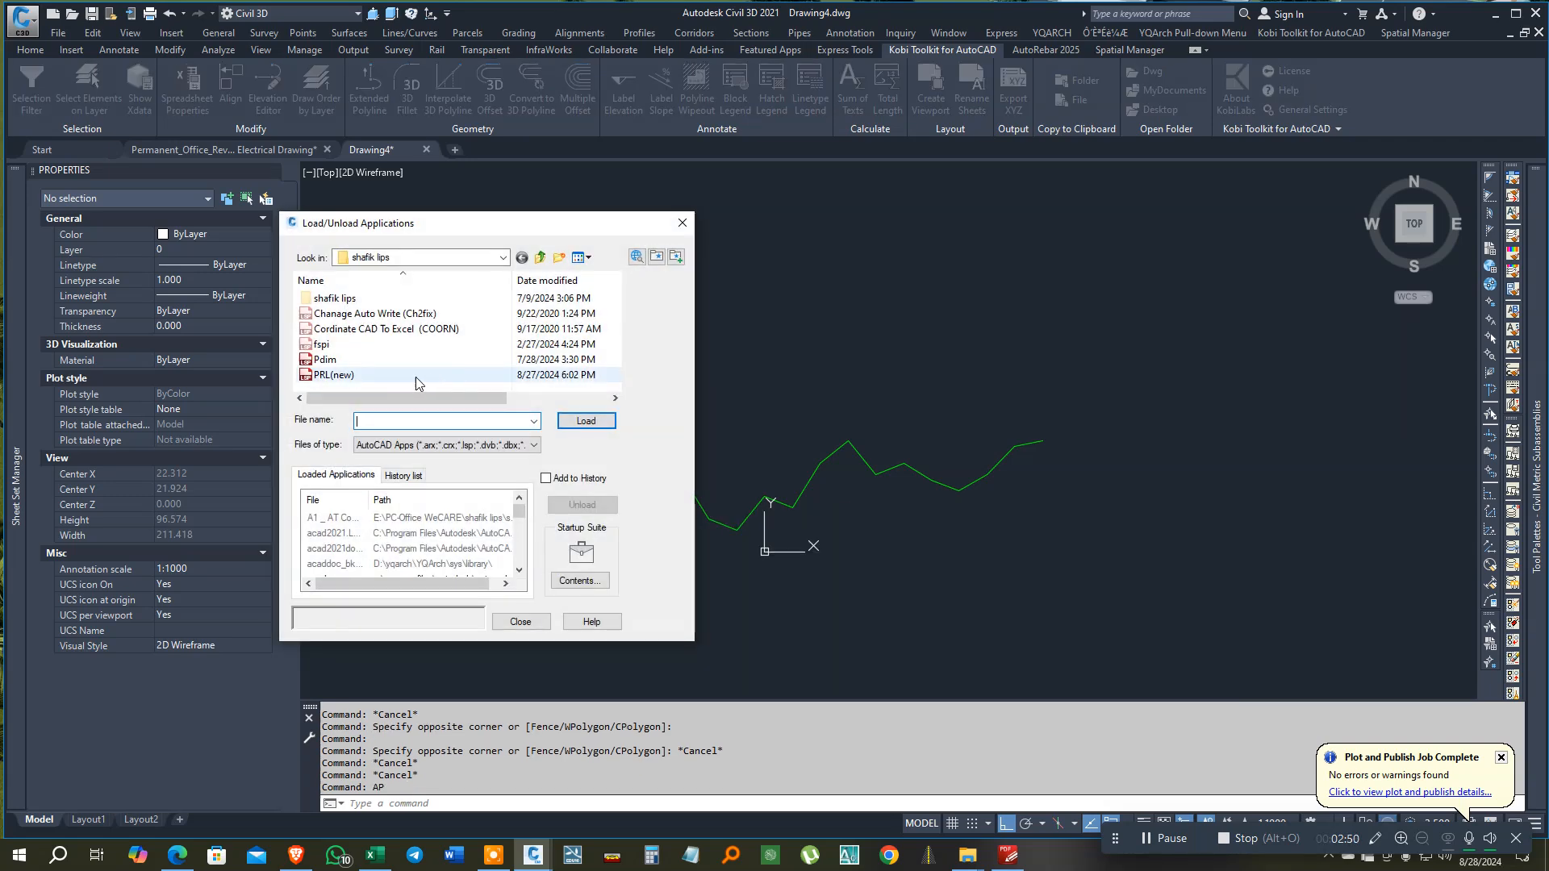
pyautogui.doubleClick(415, 376)
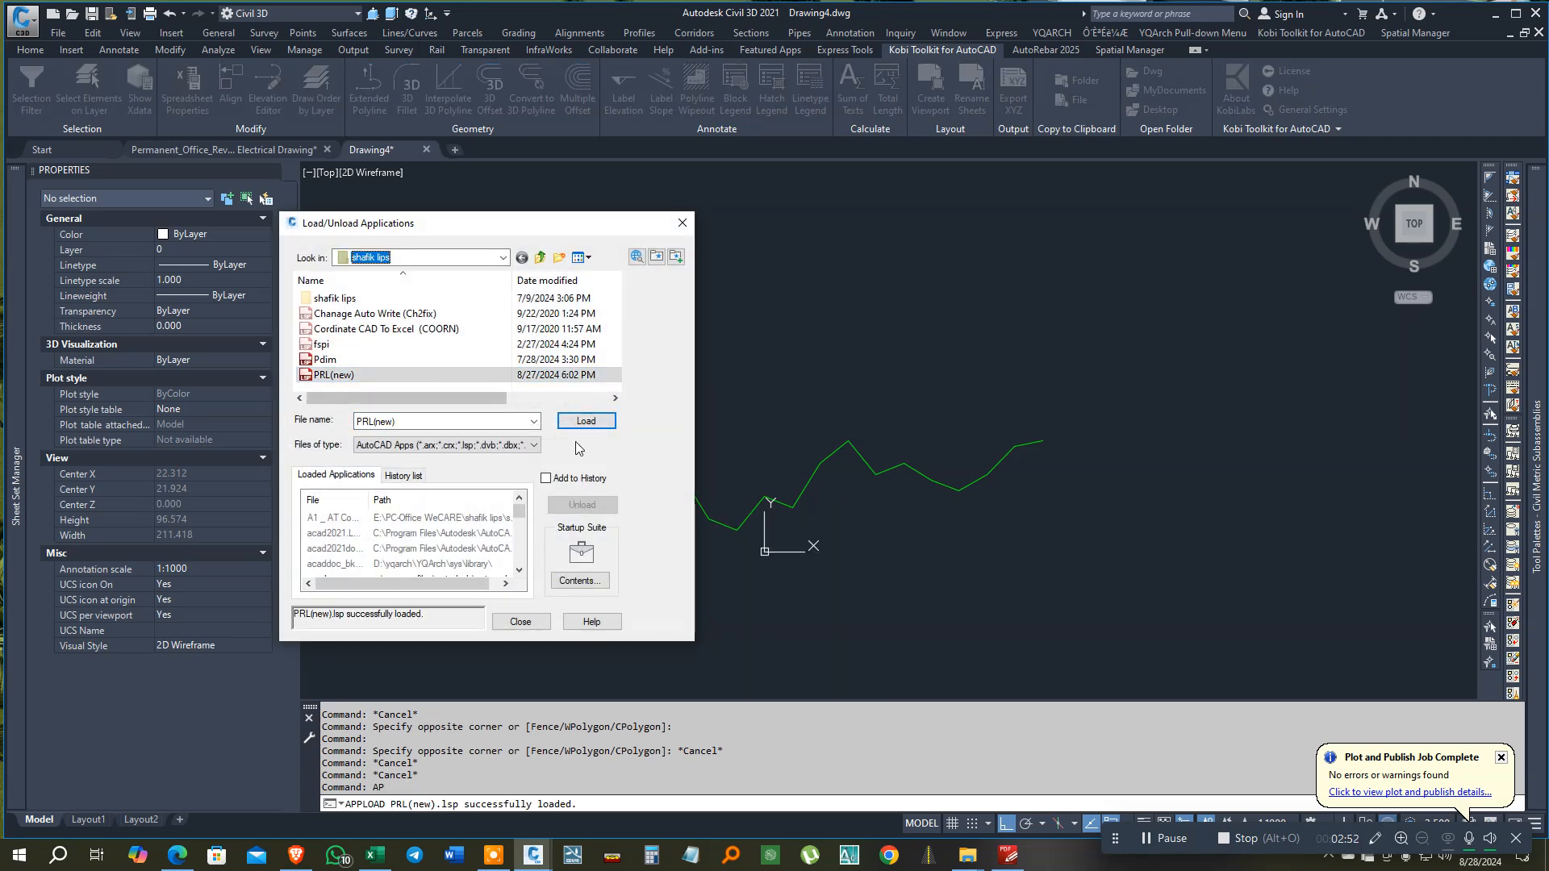
pyautogui.click(523, 621)
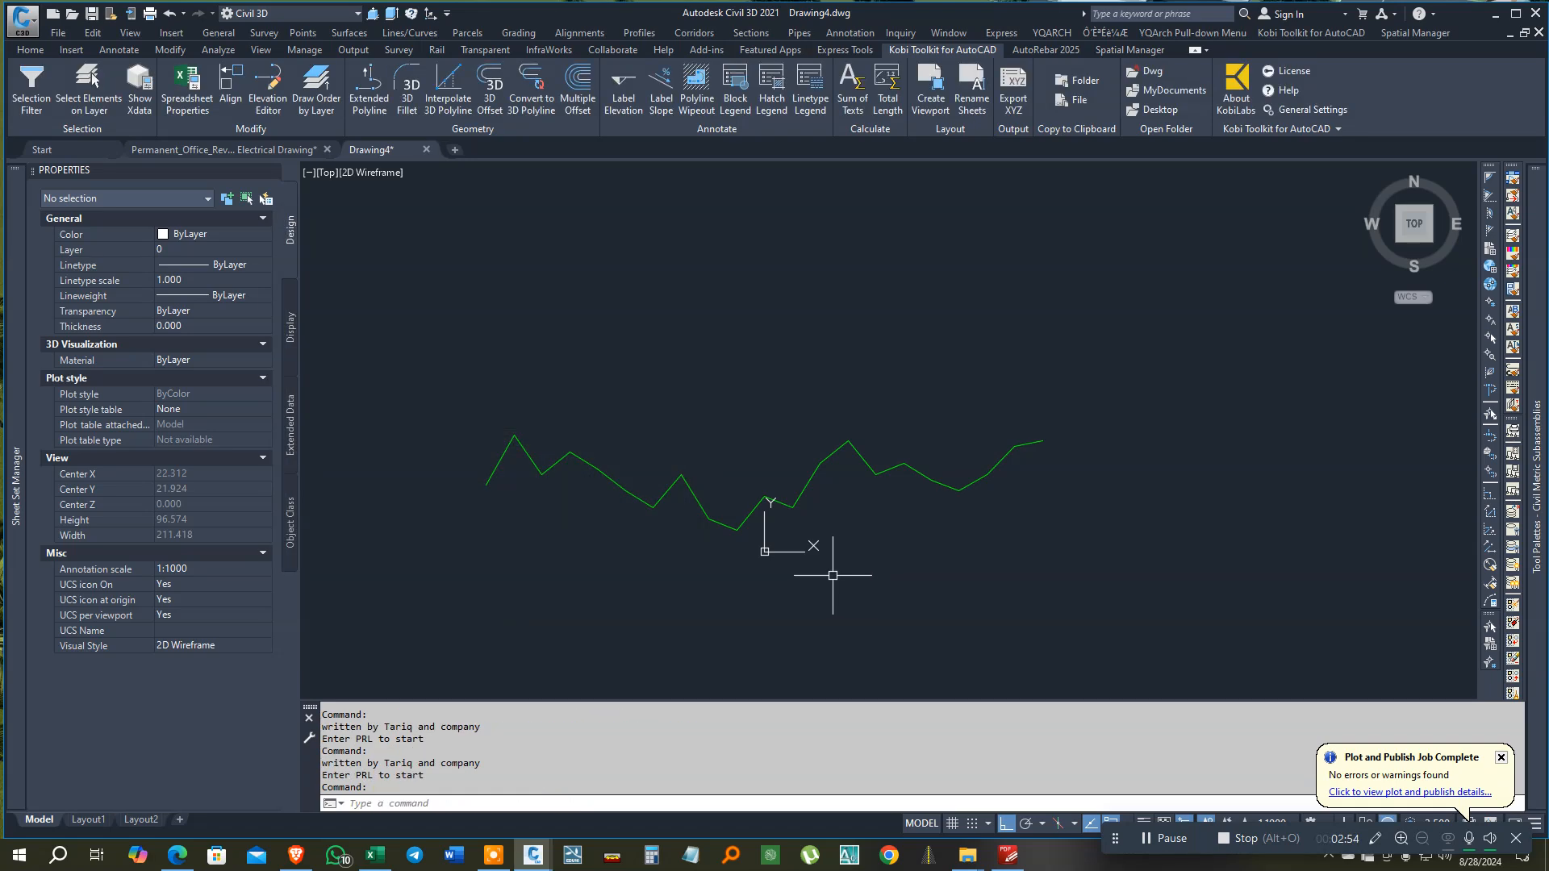
# Run PRL on the green zigzag polyline and place its X-axis and Y-axis value rows below the polyline.
pyautogui.write('PRL')
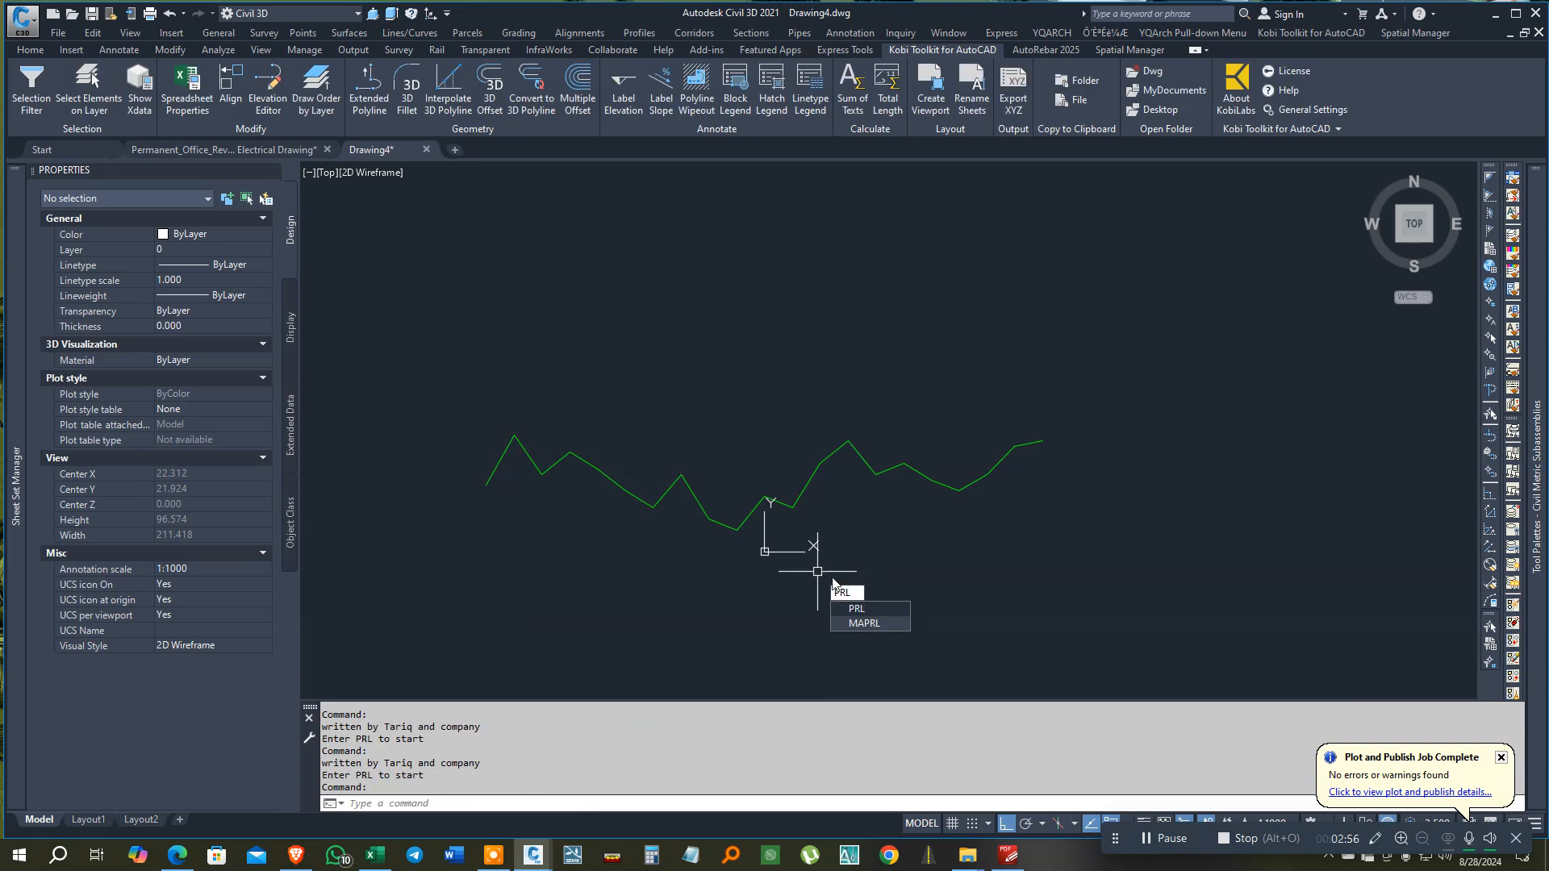
pyautogui.click(849, 608)
pyautogui.click(861, 458)
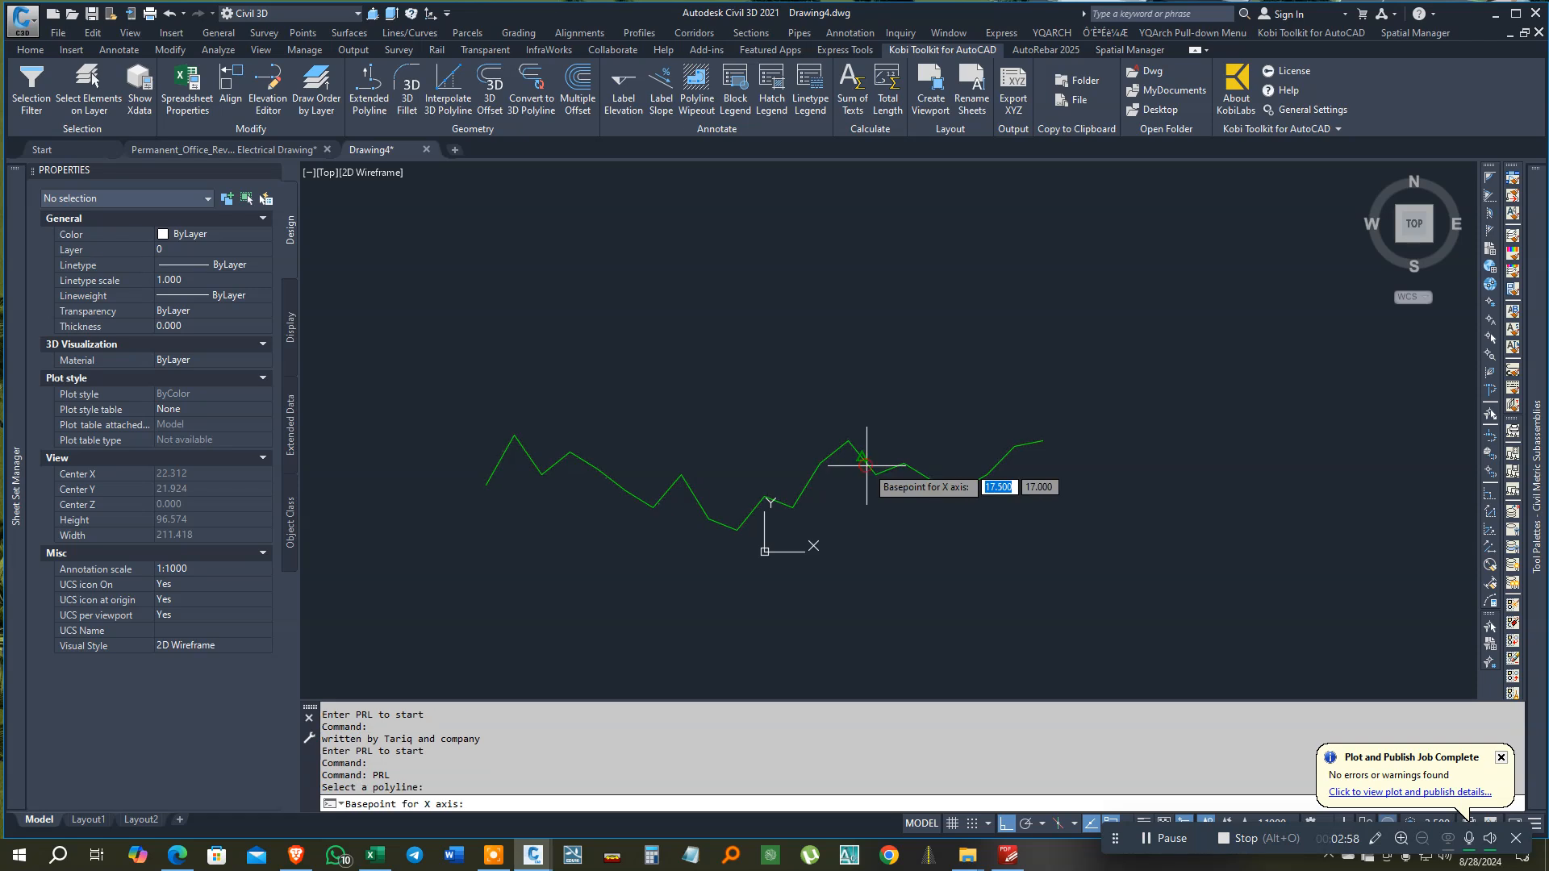
pyautogui.click(783, 649)
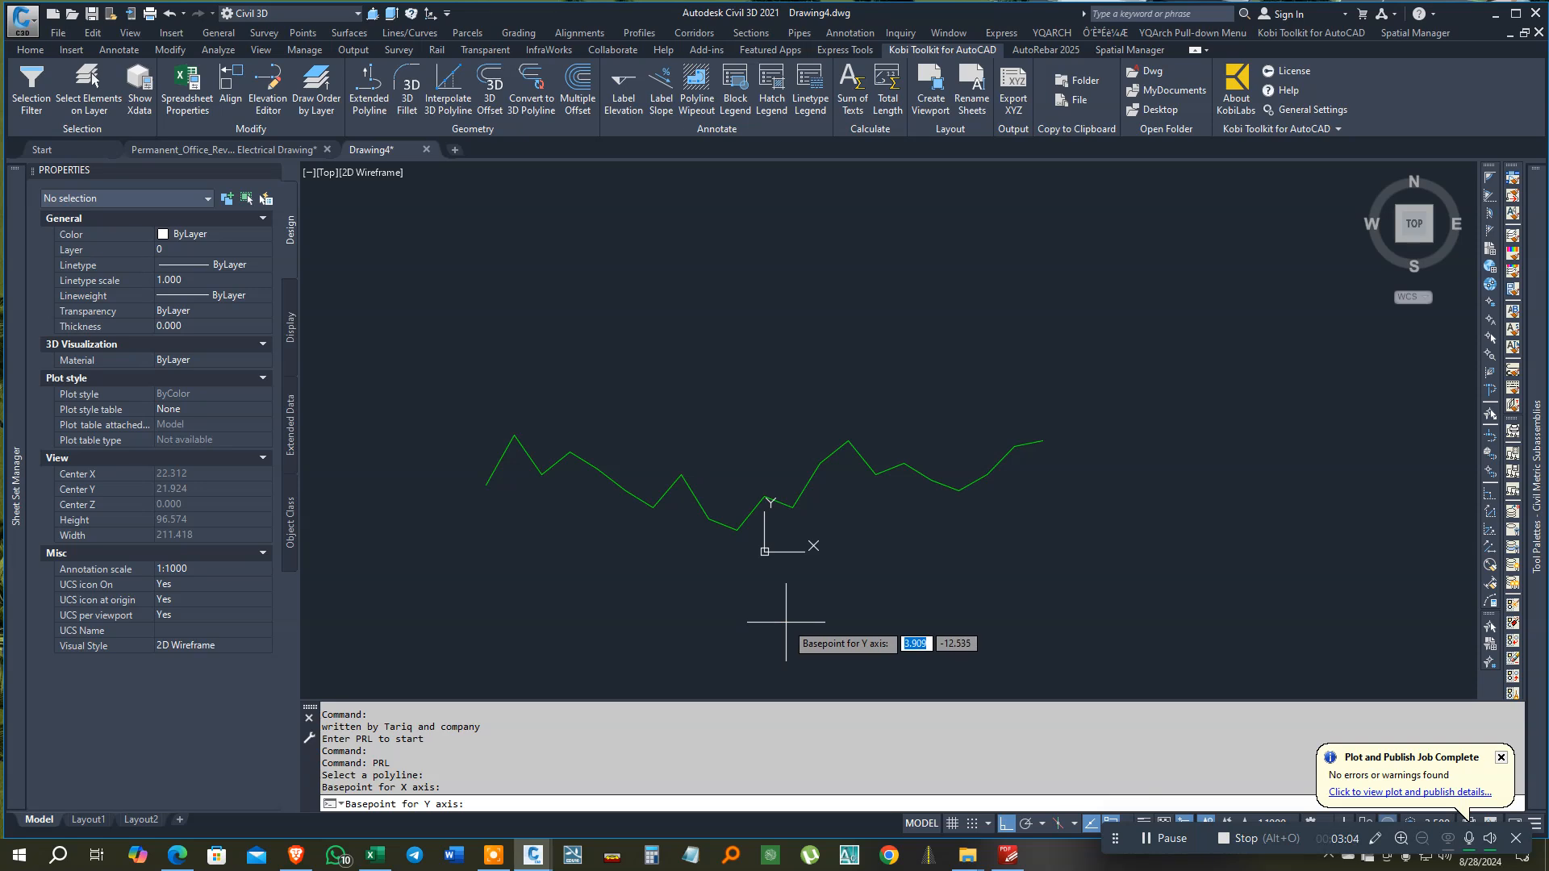
pyautogui.click(788, 609)
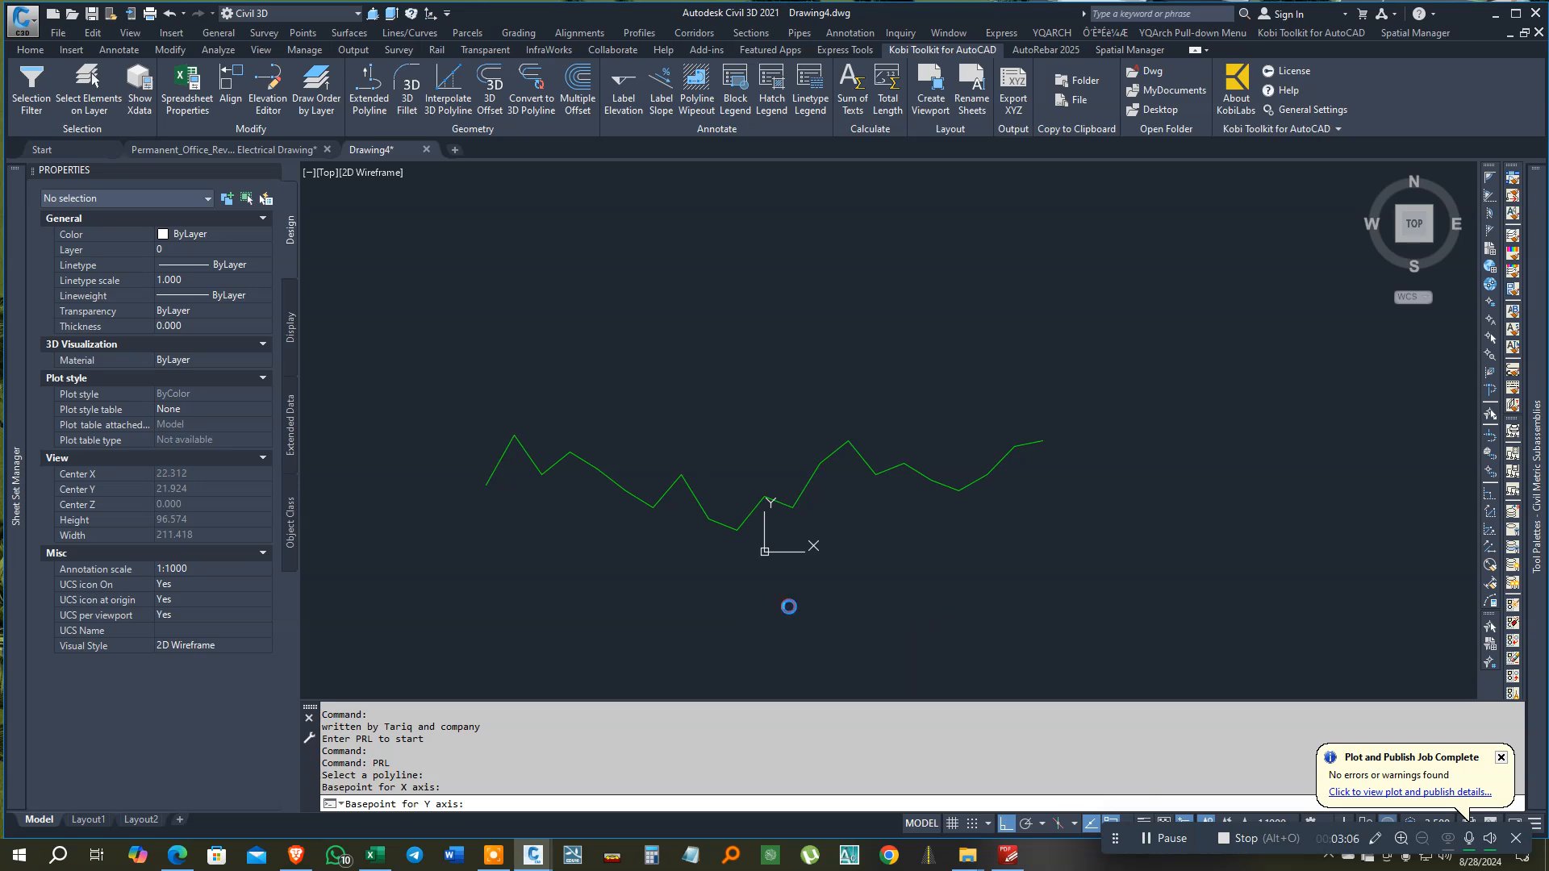
pyautogui.scroll(5, 474, 640)
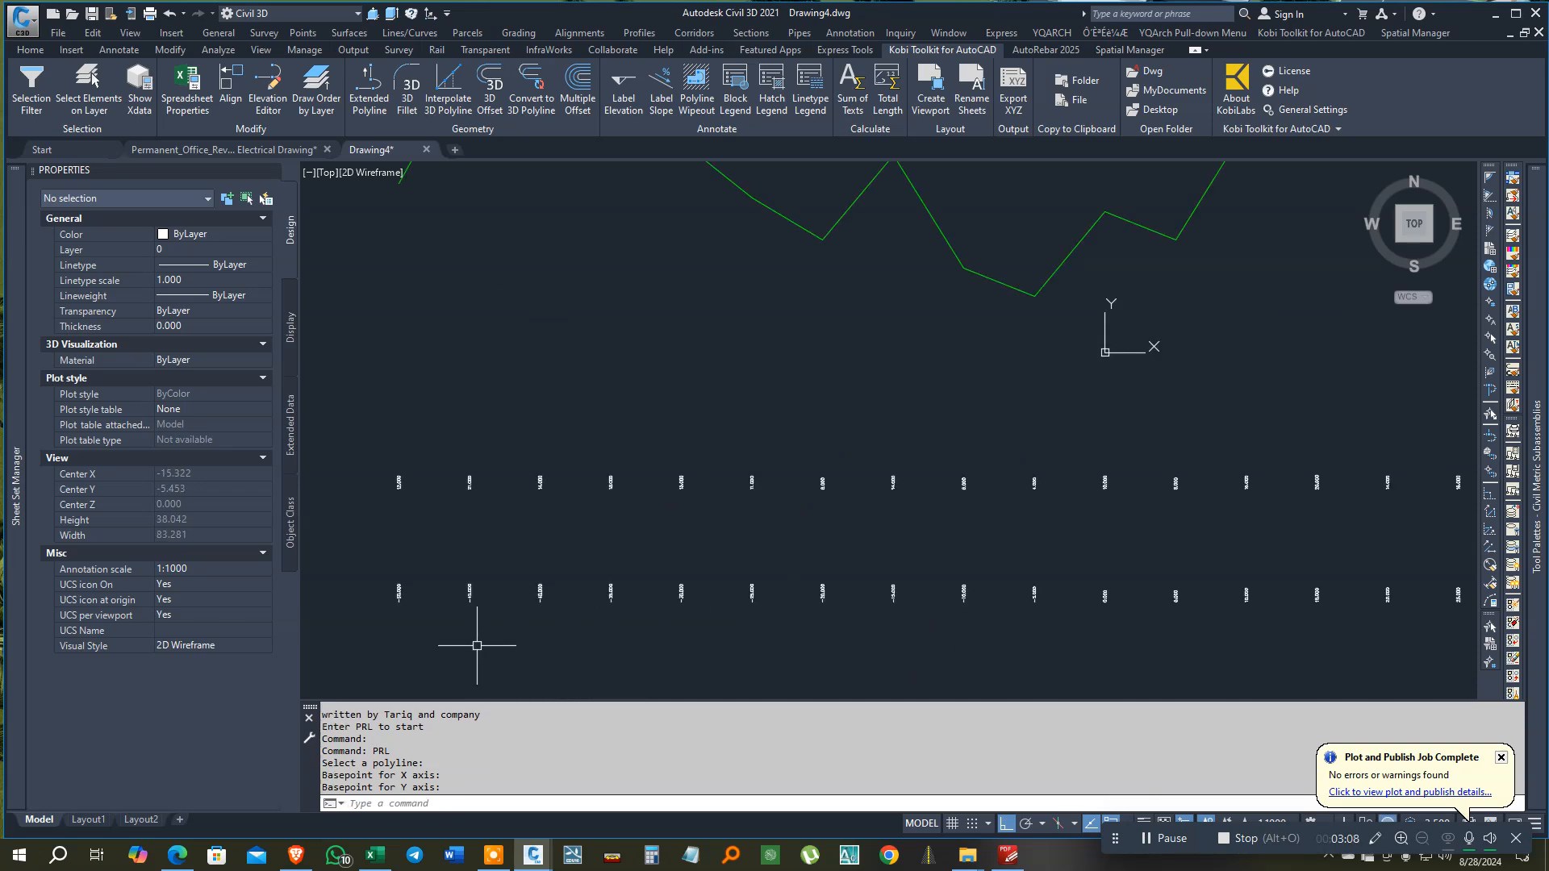
pyautogui.scroll(5, 760, 605)
pyautogui.scroll(-5, 927, 560)
pyautogui.scroll(5, 920, 657)
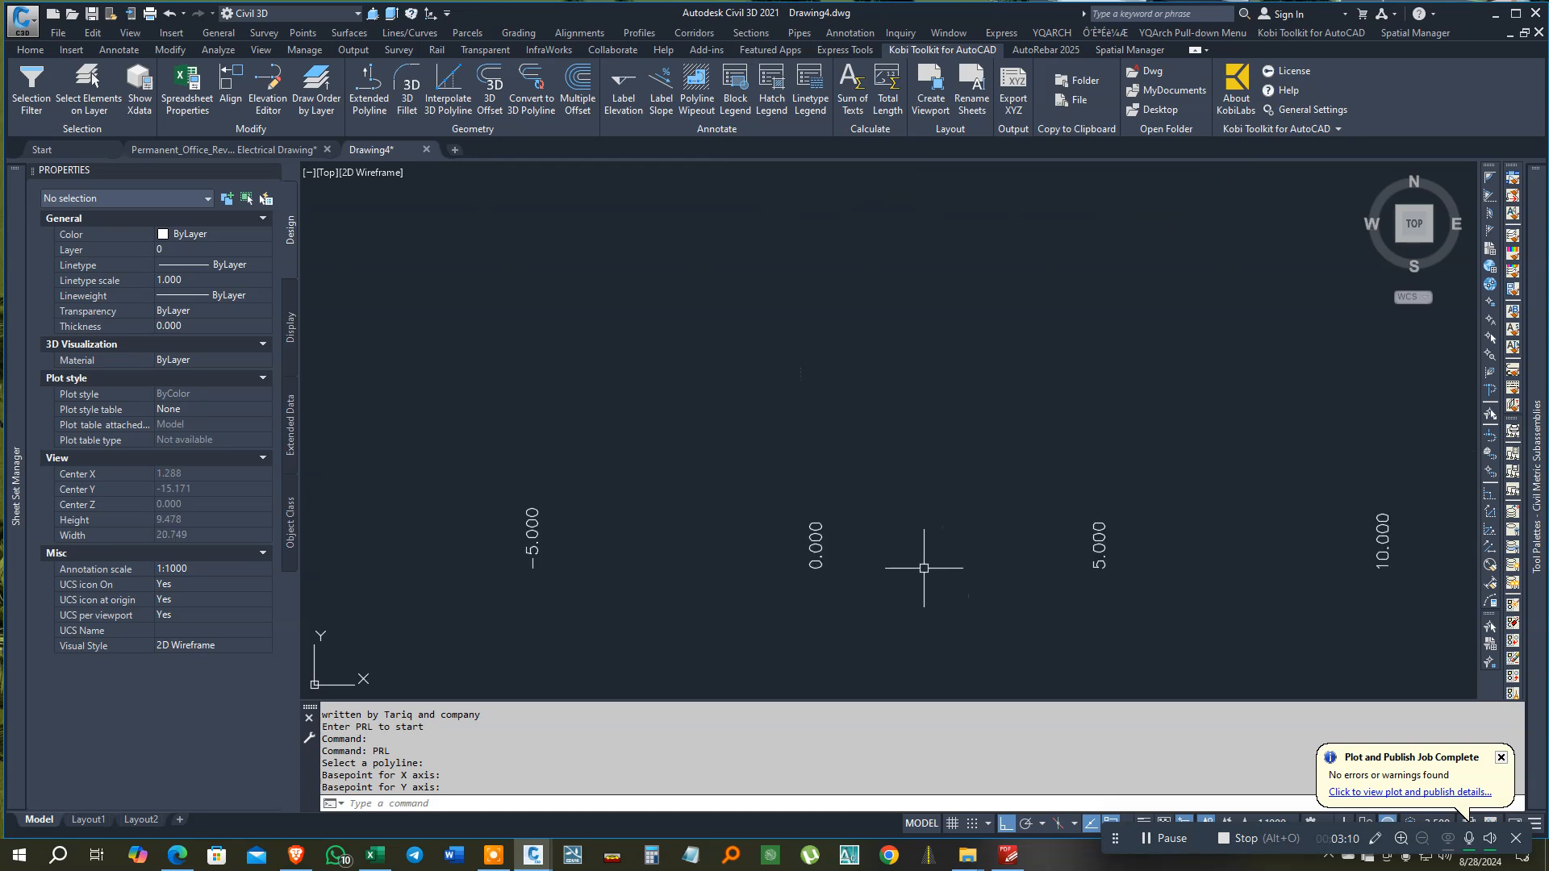
pyautogui.scroll(-5, 867, 569)
# Draw a vertical construction line with XLINE through the 0.000 label in the lower row.
pyautogui.press('Escape')
pyautogui.write('xl')
pyautogui.press('Return')
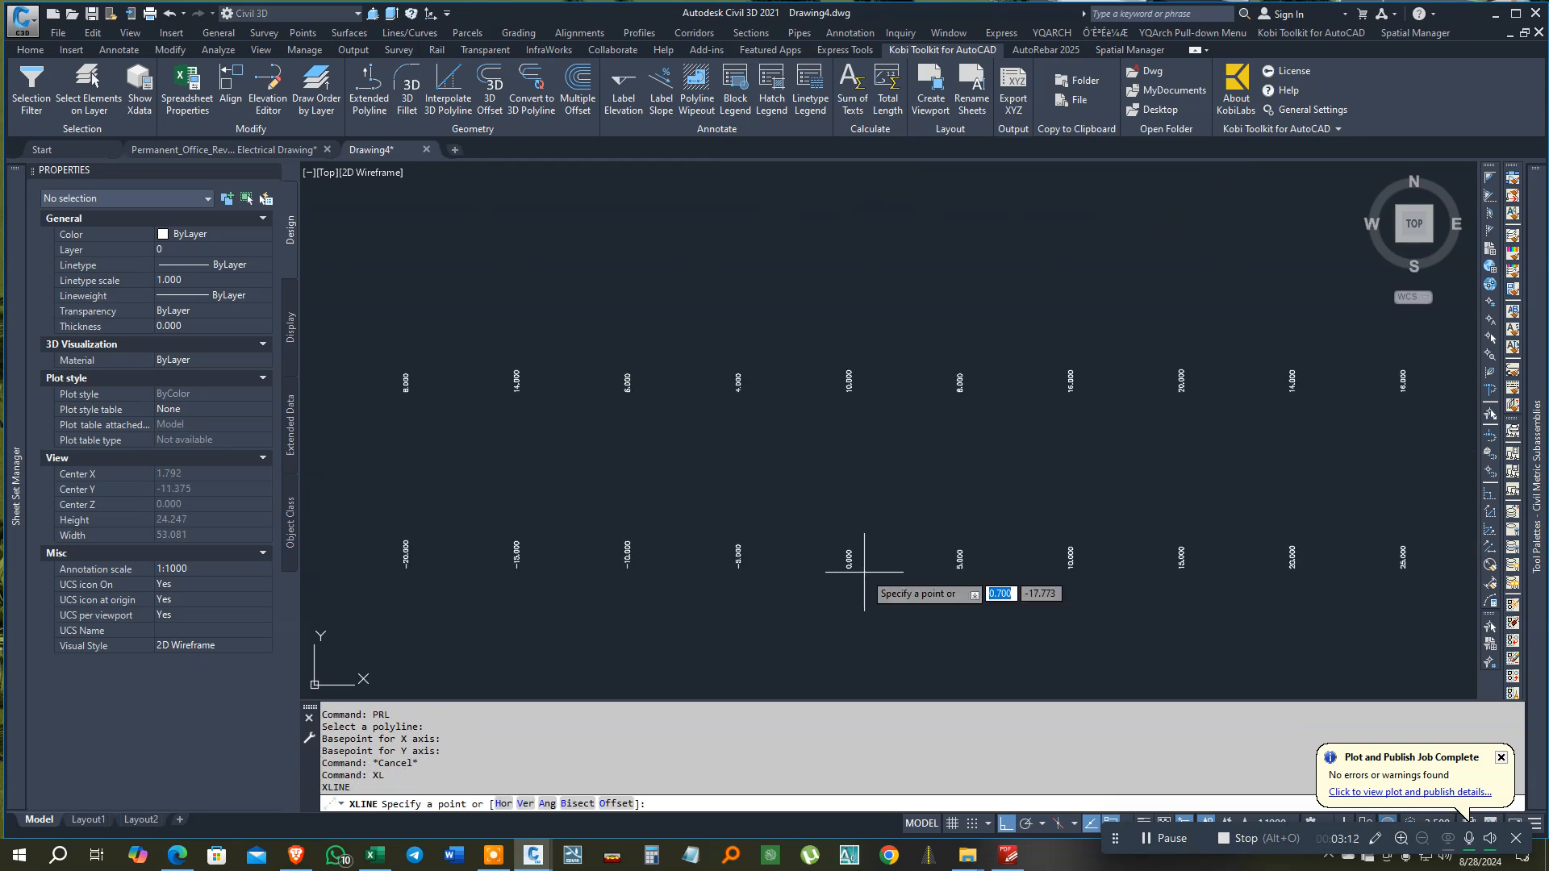
pyautogui.write('v')
pyautogui.press('Return')
pyautogui.scroll(-3, 857, 570)
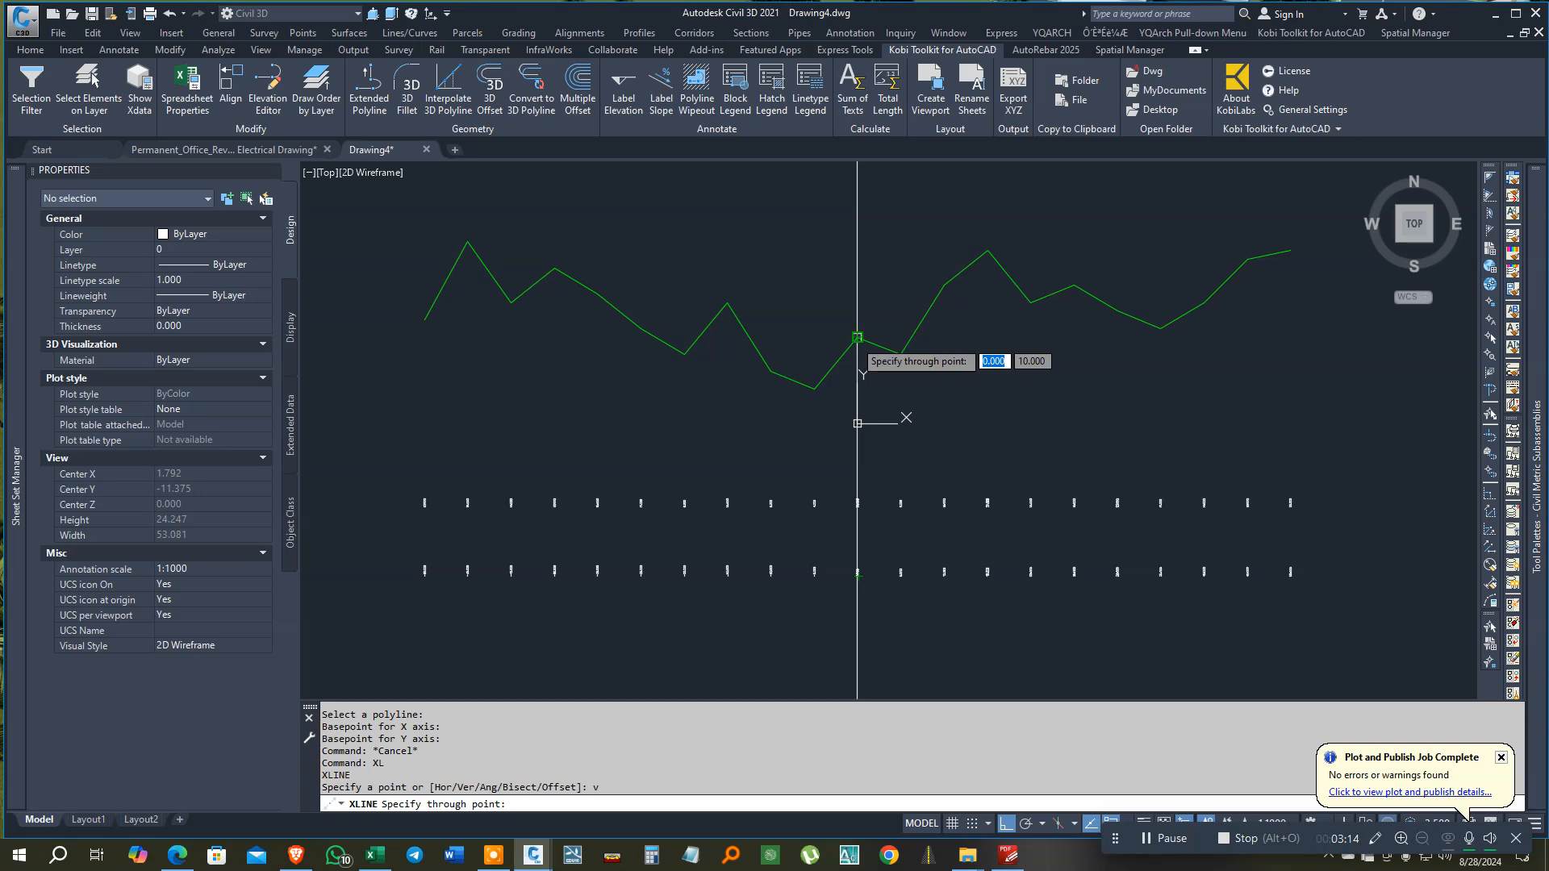
pyautogui.click(859, 574)
pyautogui.press('Escape')
pyautogui.scroll(3, 857, 593)
pyautogui.scroll(-3, 807, 575)
pyautogui.scroll(2, 805, 580)
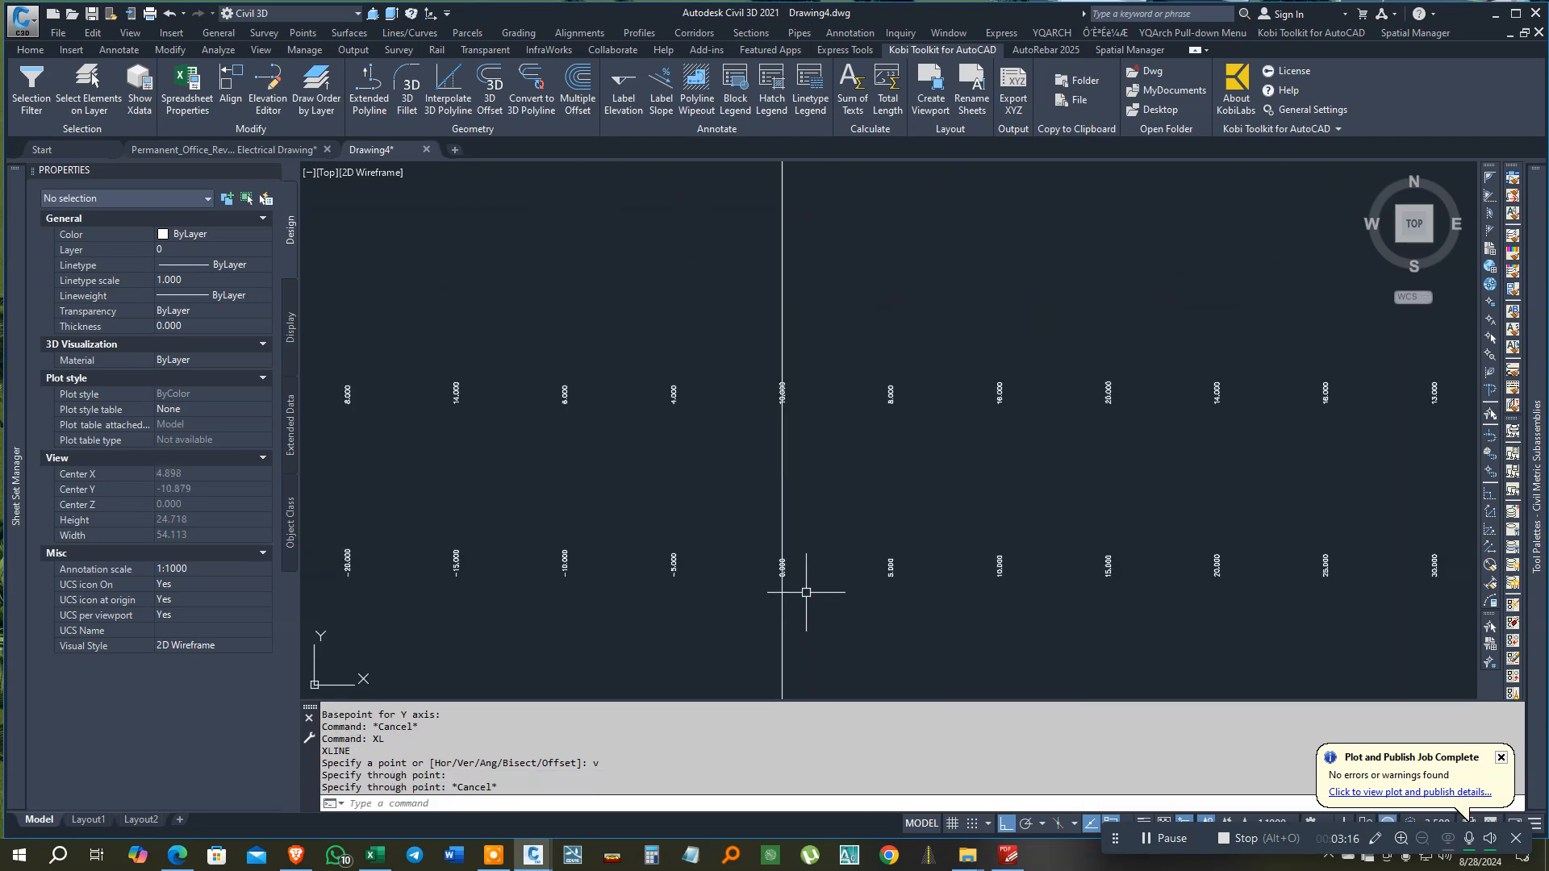
# Set the text height of both rows of coordinate labels below the polyline to 0.5.
pyautogui.scroll(-4, 829, 655)
pyautogui.press('Escape')
pyautogui.click(492, 627)
pyautogui.click(1171, 429)
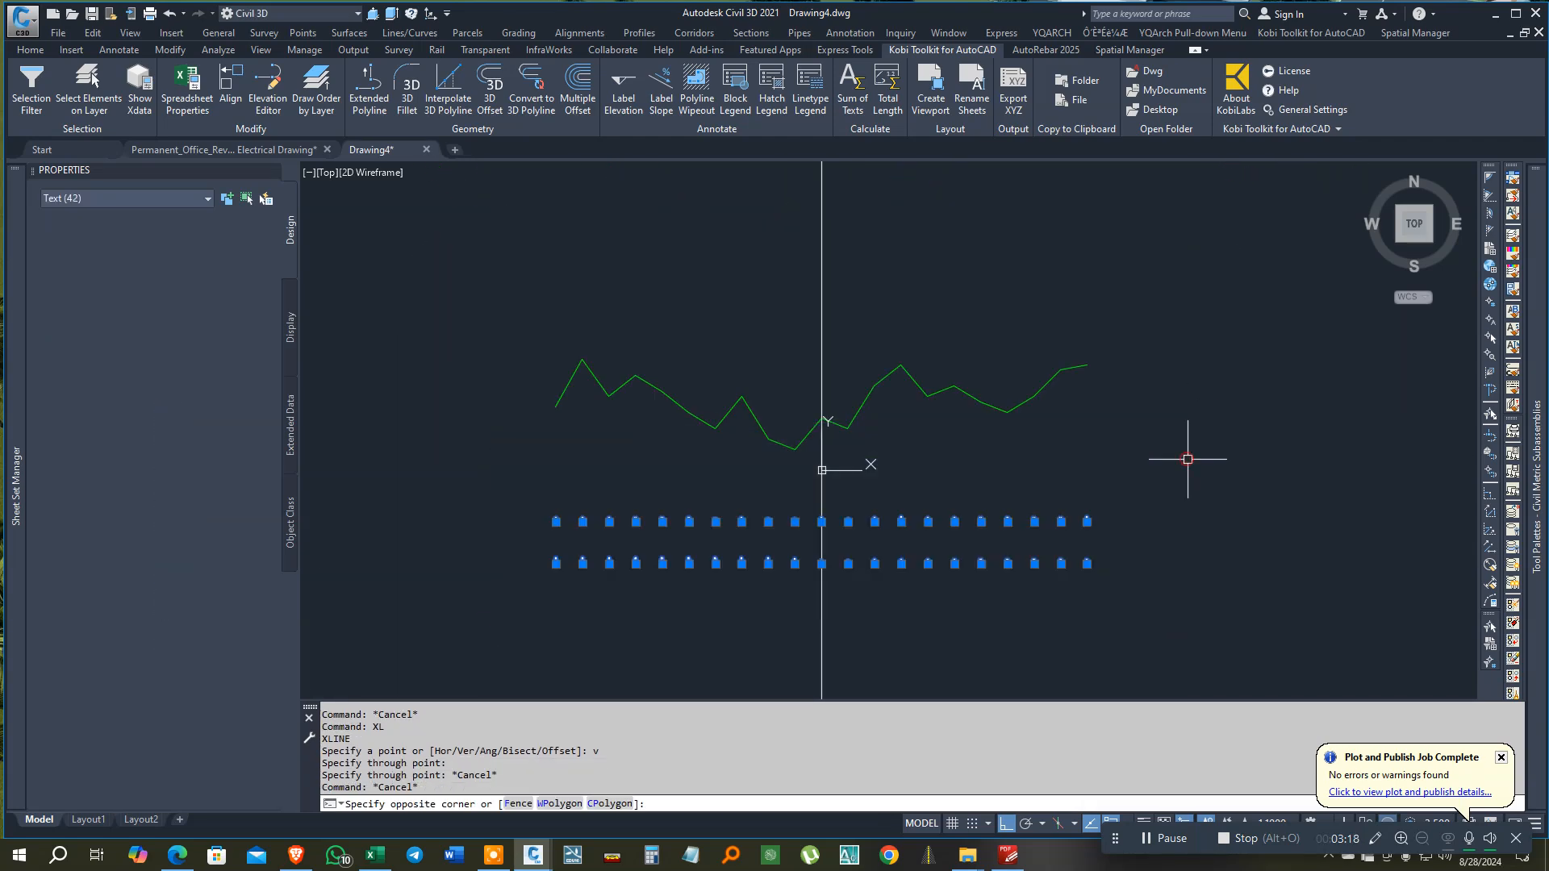
pyautogui.click(201, 487)
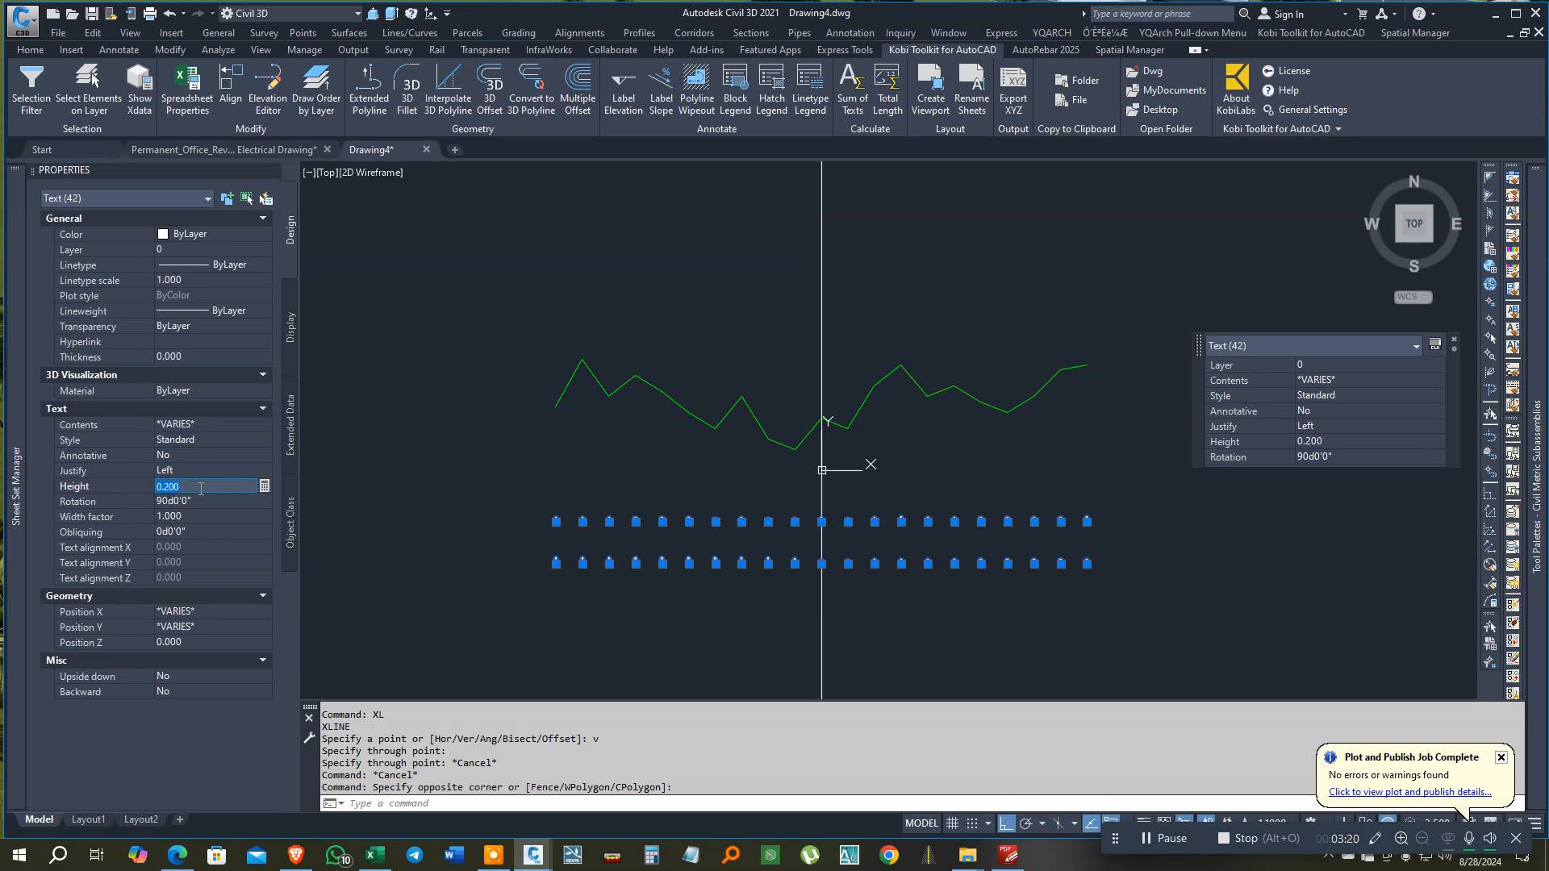
pyautogui.write('.5')
pyautogui.press('Tab')
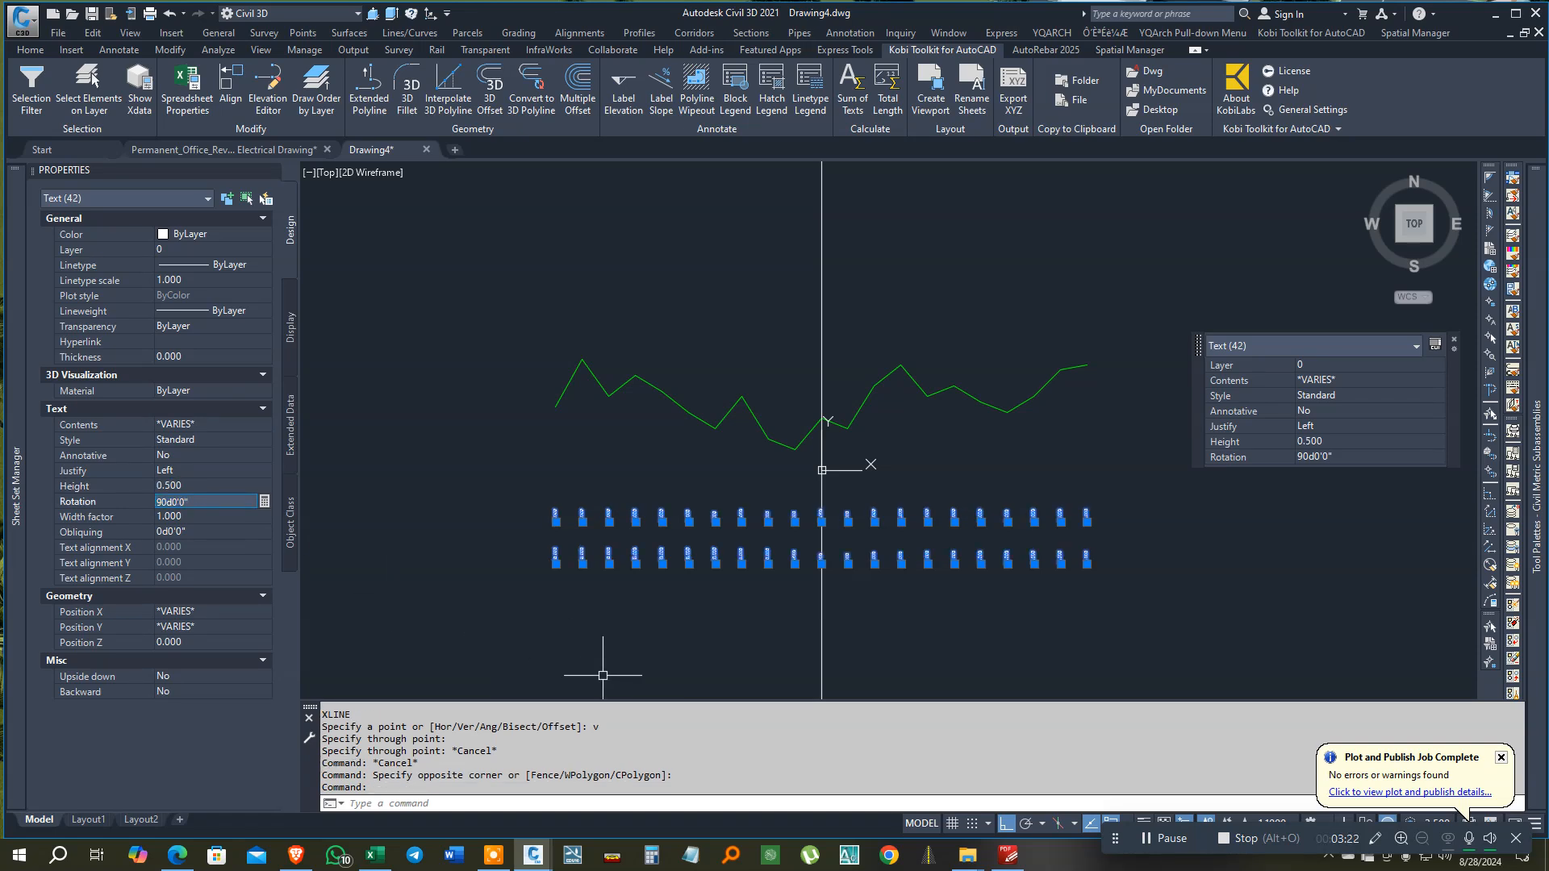
pyautogui.click(217, 487)
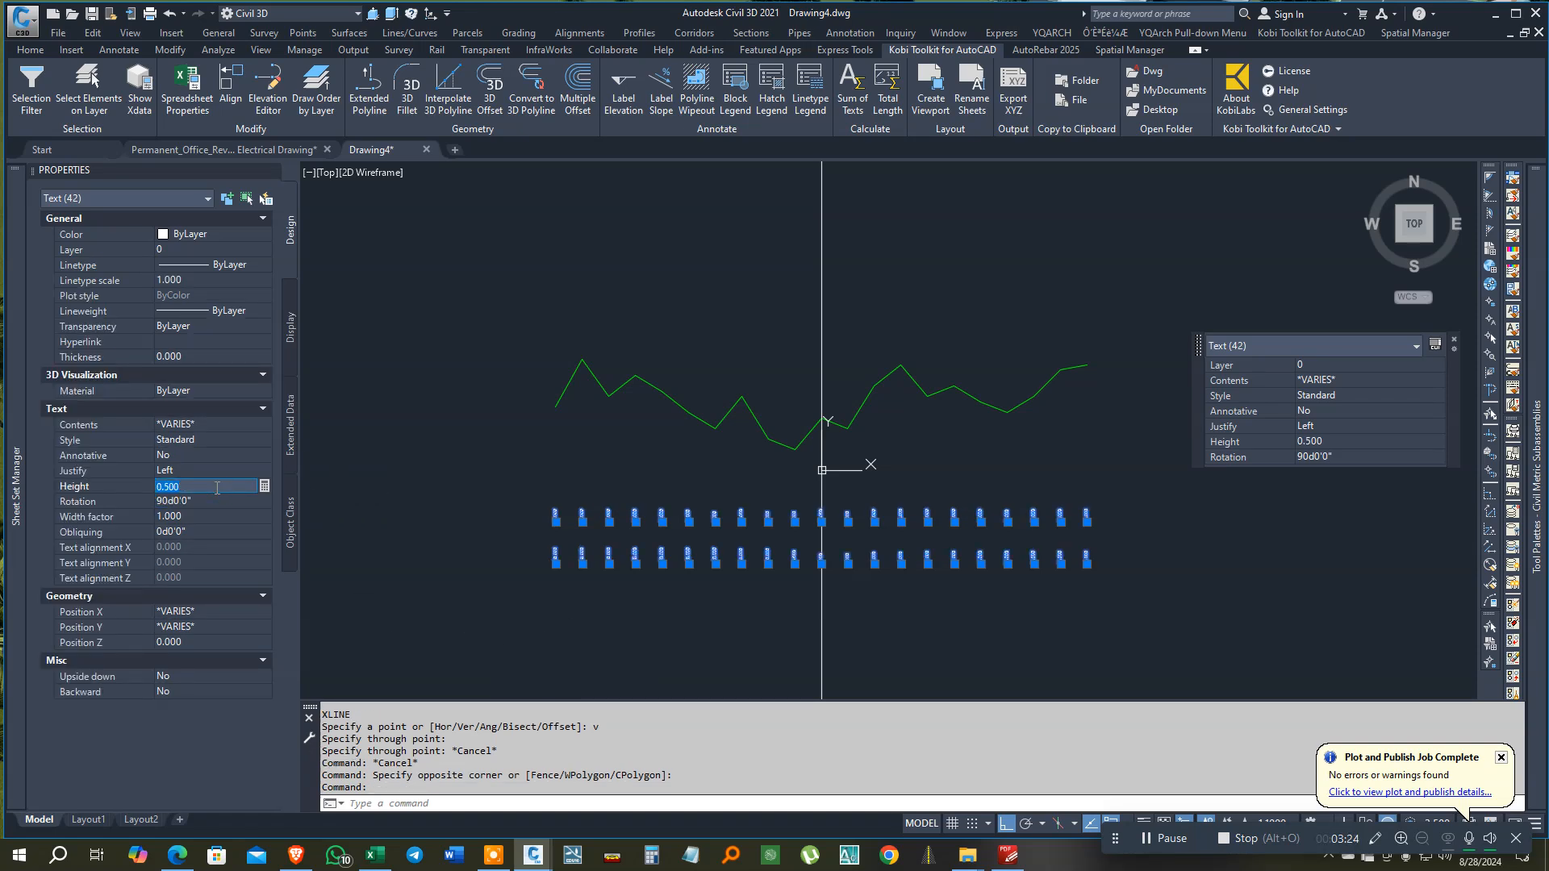
pyautogui.press('Return')
pyautogui.press('Escape')
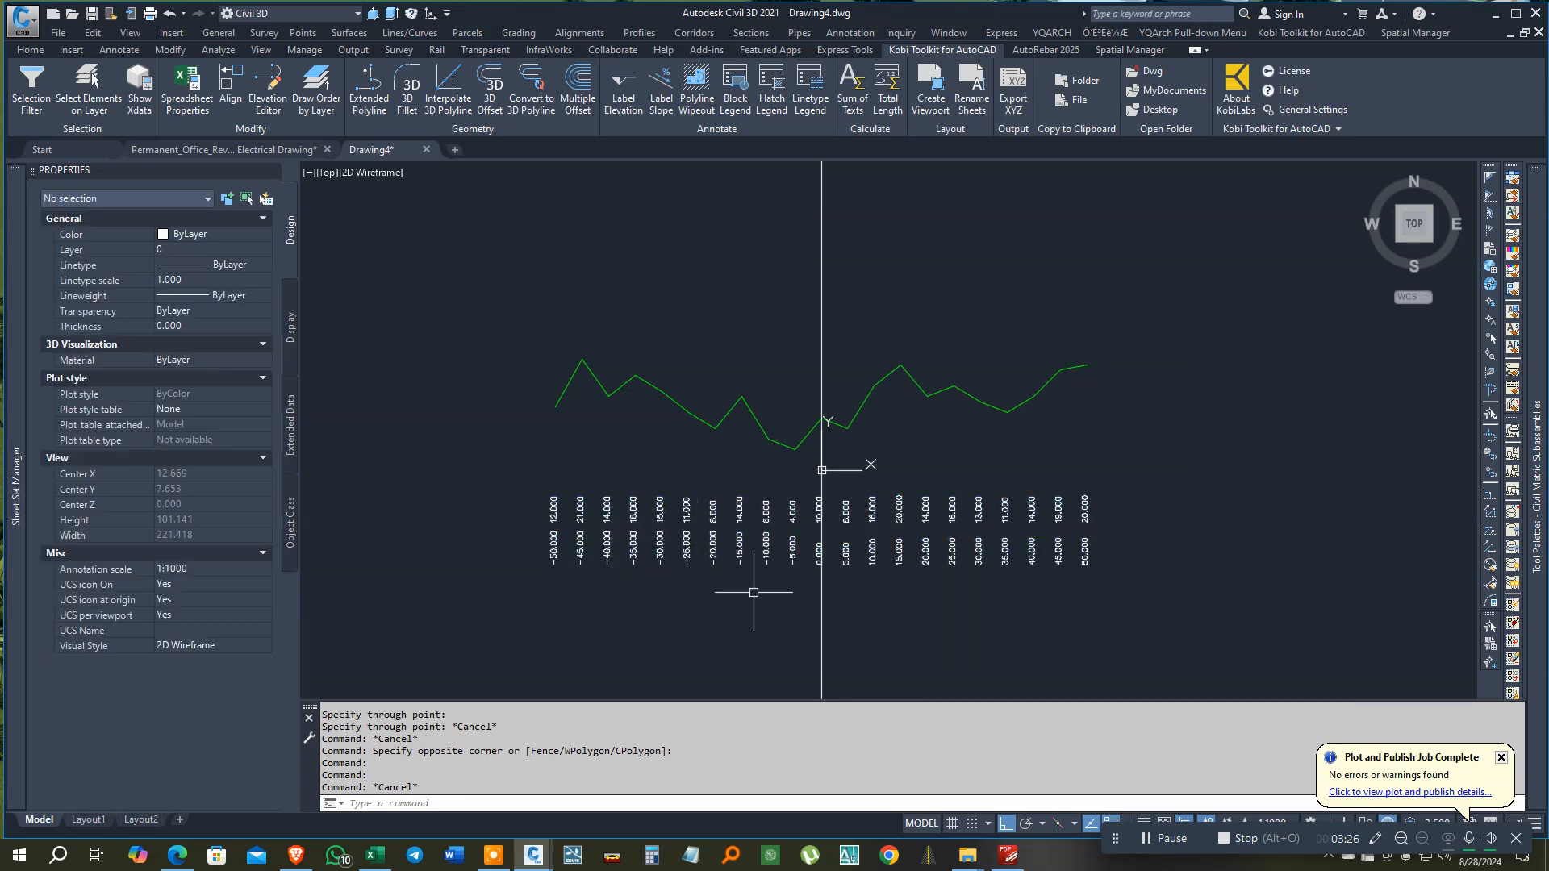
pyautogui.scroll(2, 754, 592)
pyautogui.press('Escape')
pyautogui.press('Escape')
pyautogui.press('Escape')
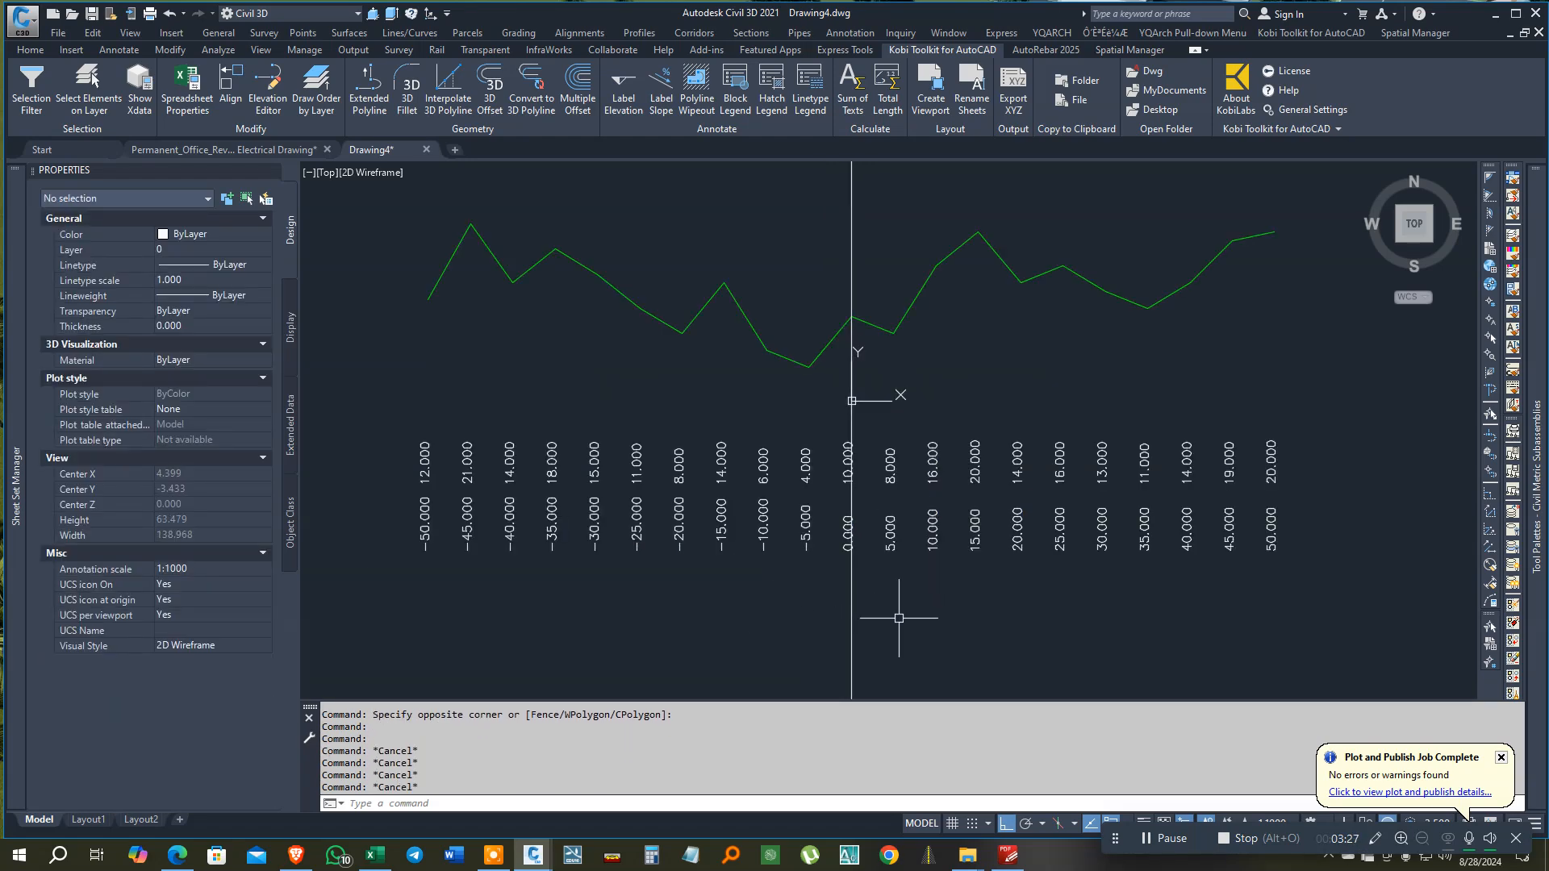
pyautogui.click(871, 571)
pyautogui.click(803, 615)
pyautogui.press('Escape')
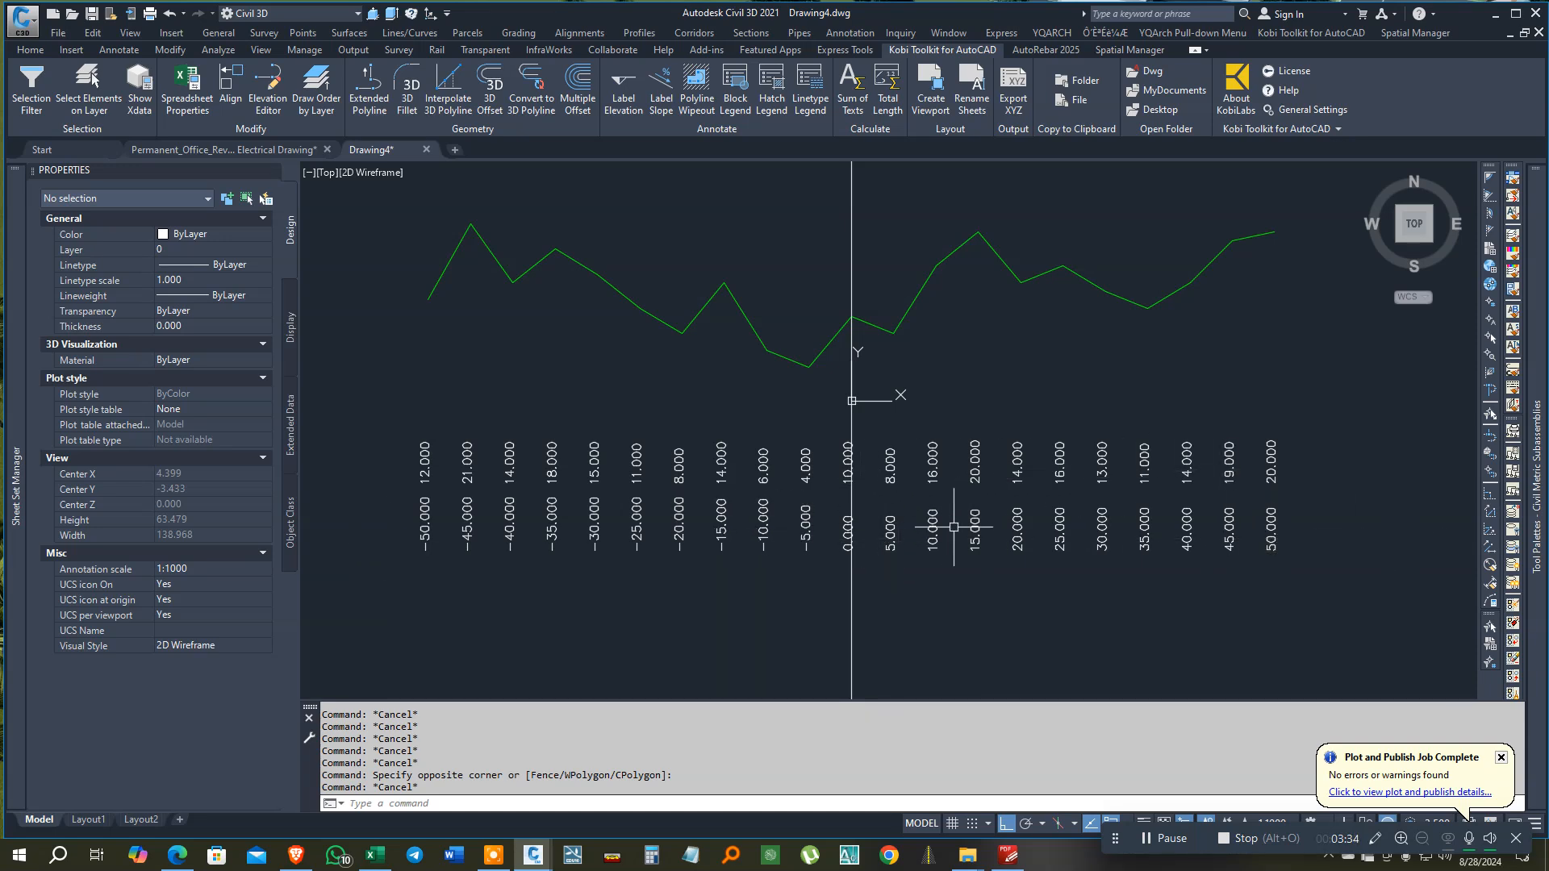
# Switch to the Excel workbook Book2 and narrow its window beside the drawing, keeping the worksheet and coordinate labels in view together.
pyautogui.click(374, 854)
pyautogui.click(1474, 20)
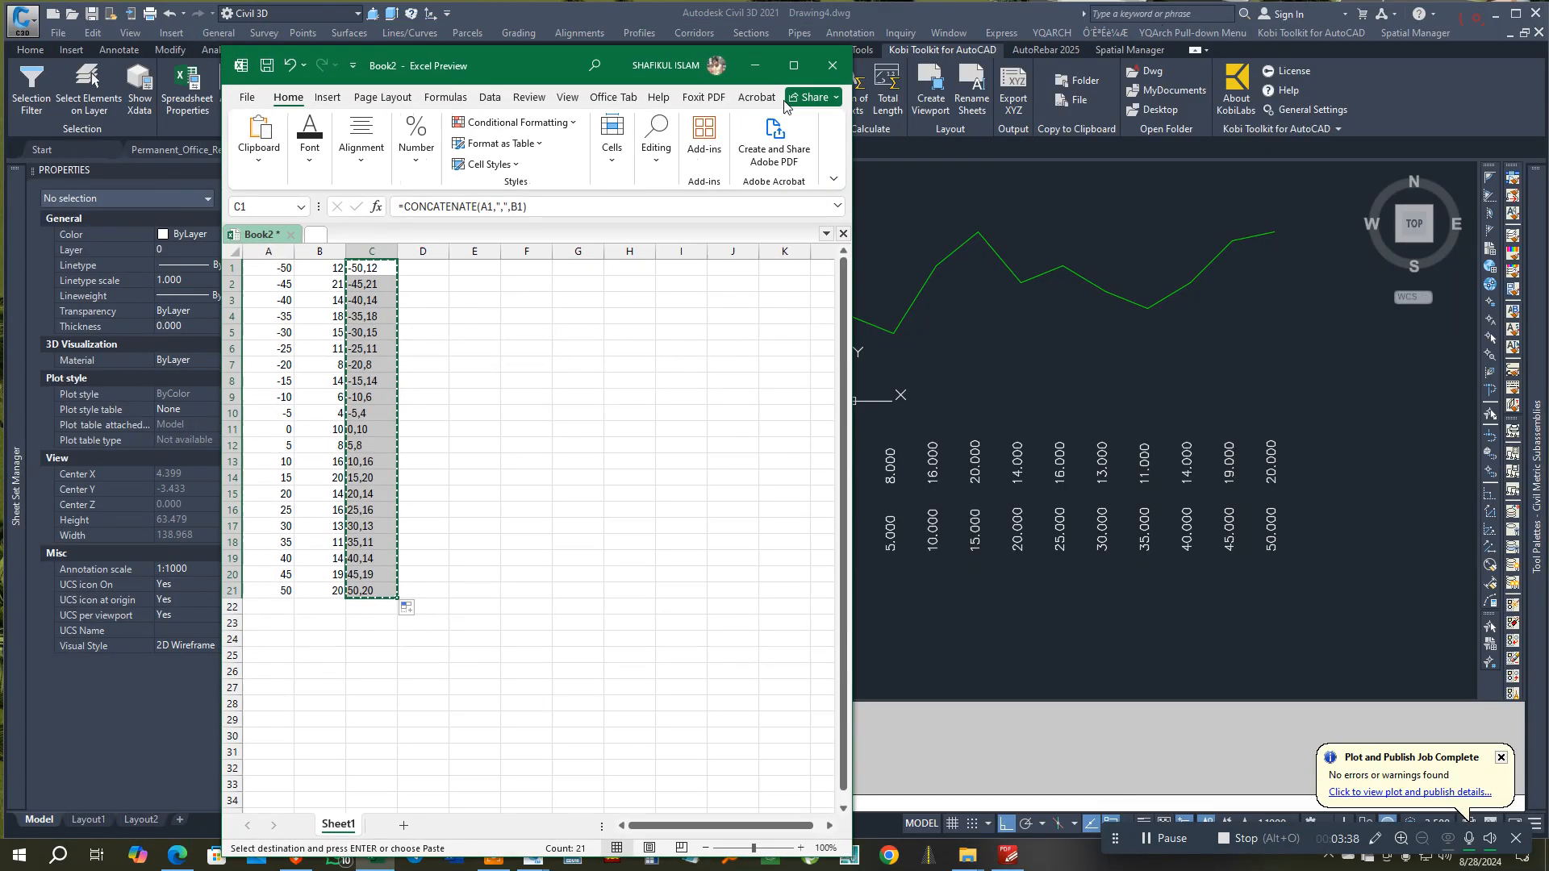
pyautogui.moveTo(560, 65); pyautogui.dragTo(1324, 53)
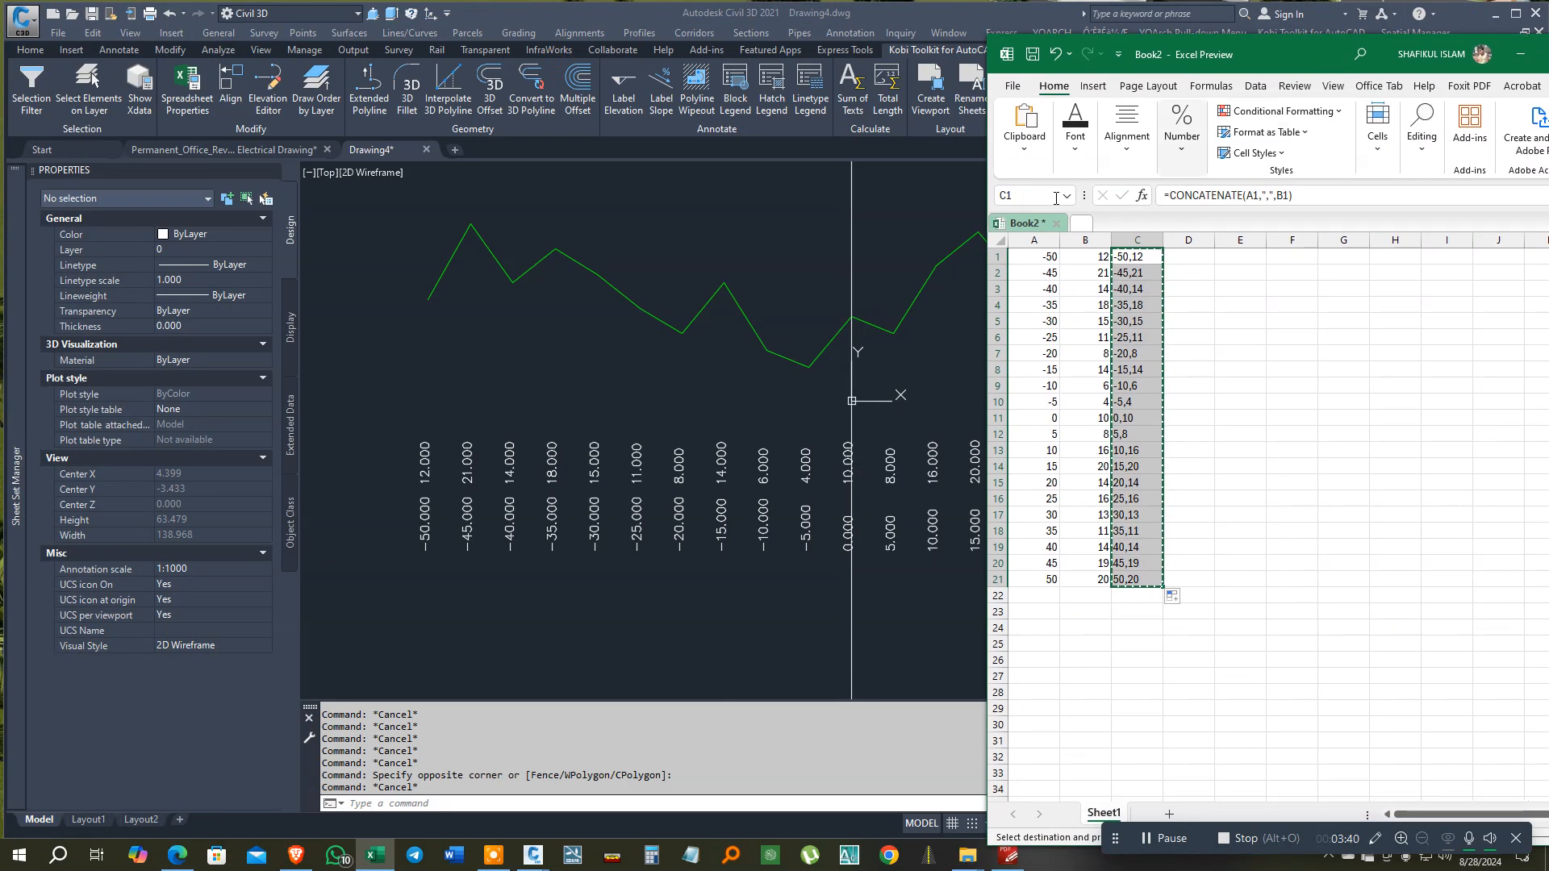
pyautogui.moveTo(988, 32); pyautogui.dragTo(1207, 32)
pyautogui.click(1464, 401)
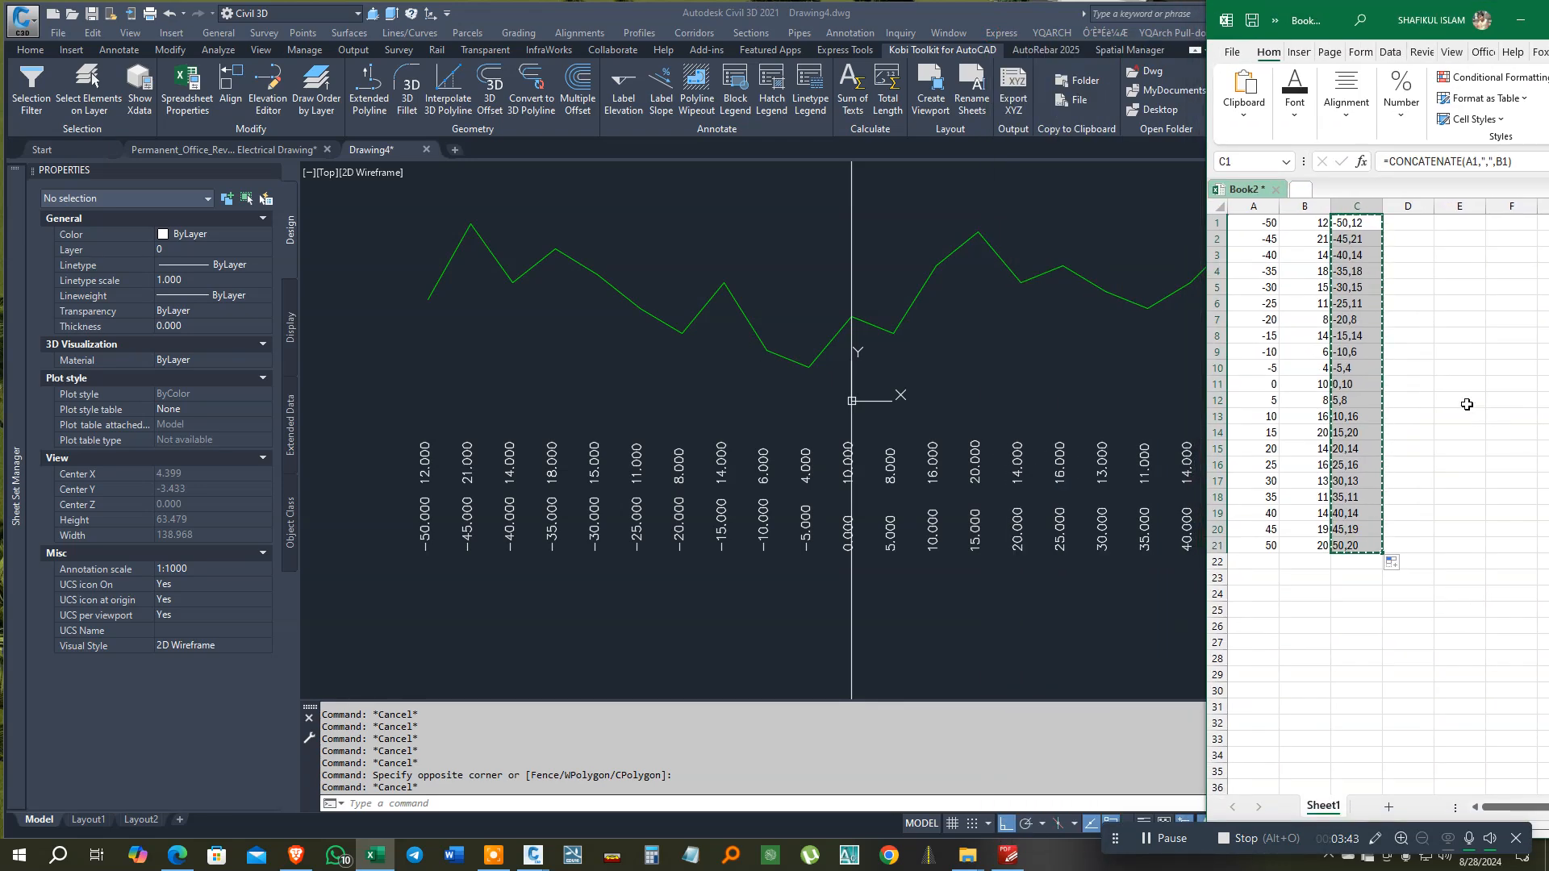
# Compare the X and Y values in worksheet columns A and B with the labels around the zero line, and return to Civil 3D.
pyautogui.click(1272, 383)
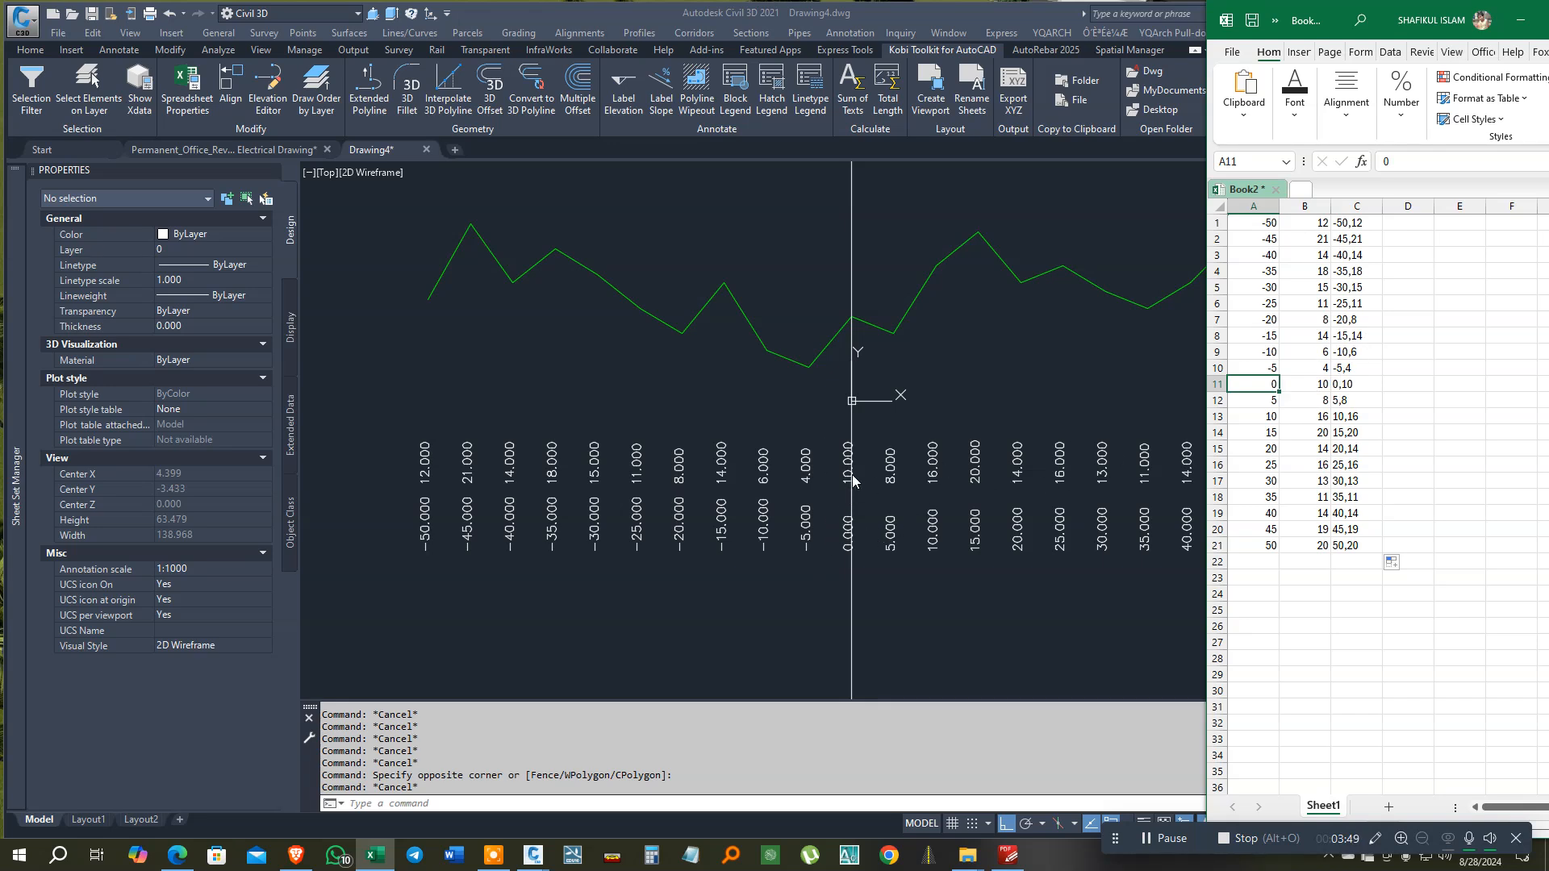
pyautogui.click(1325, 368)
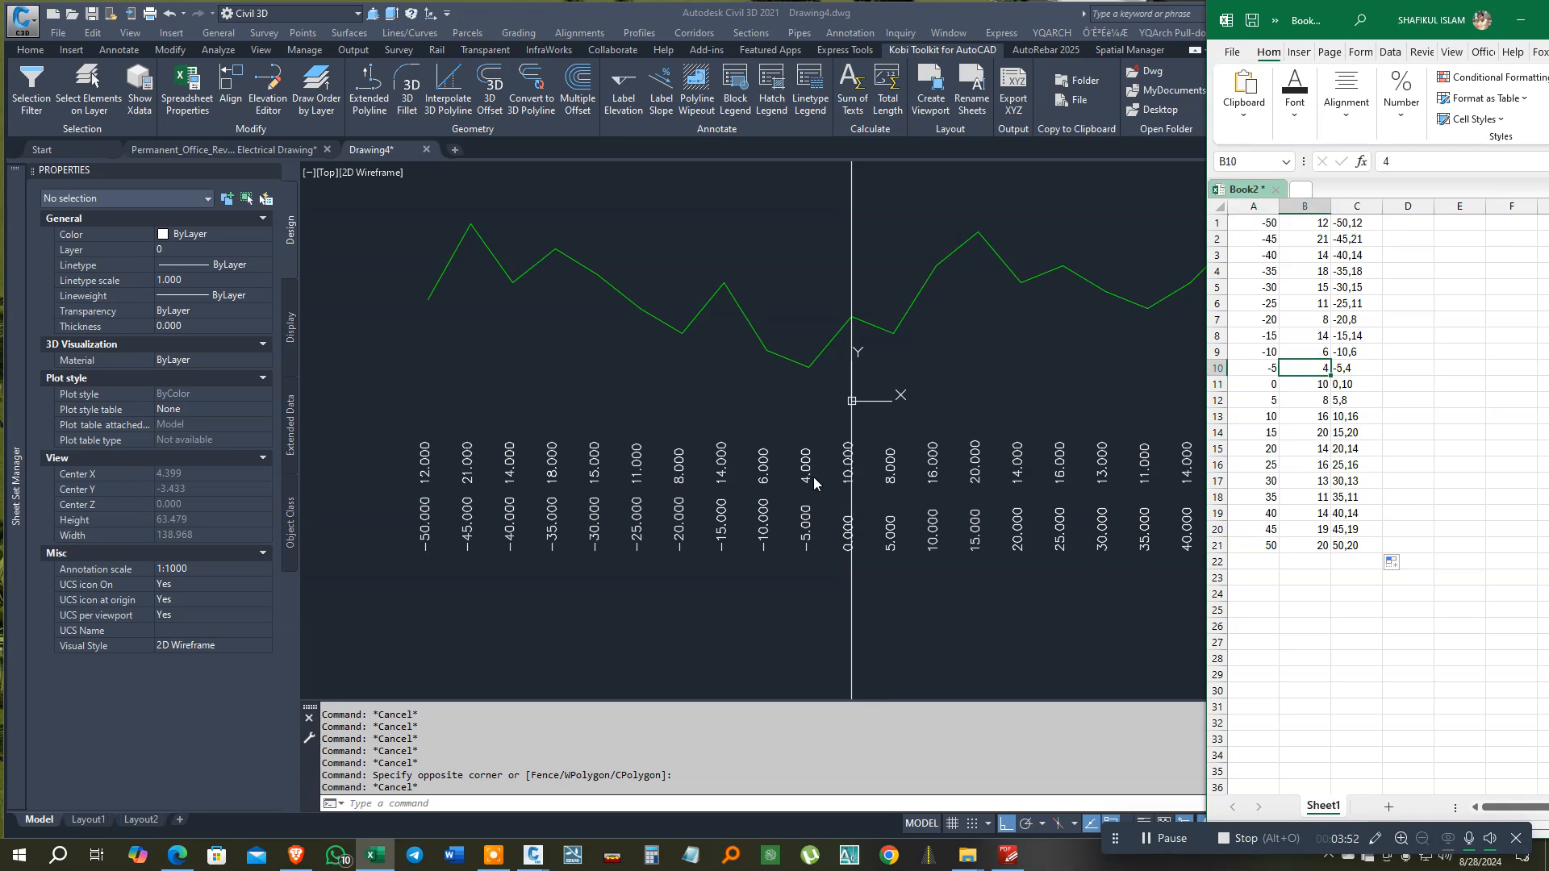
pyautogui.click(1326, 353)
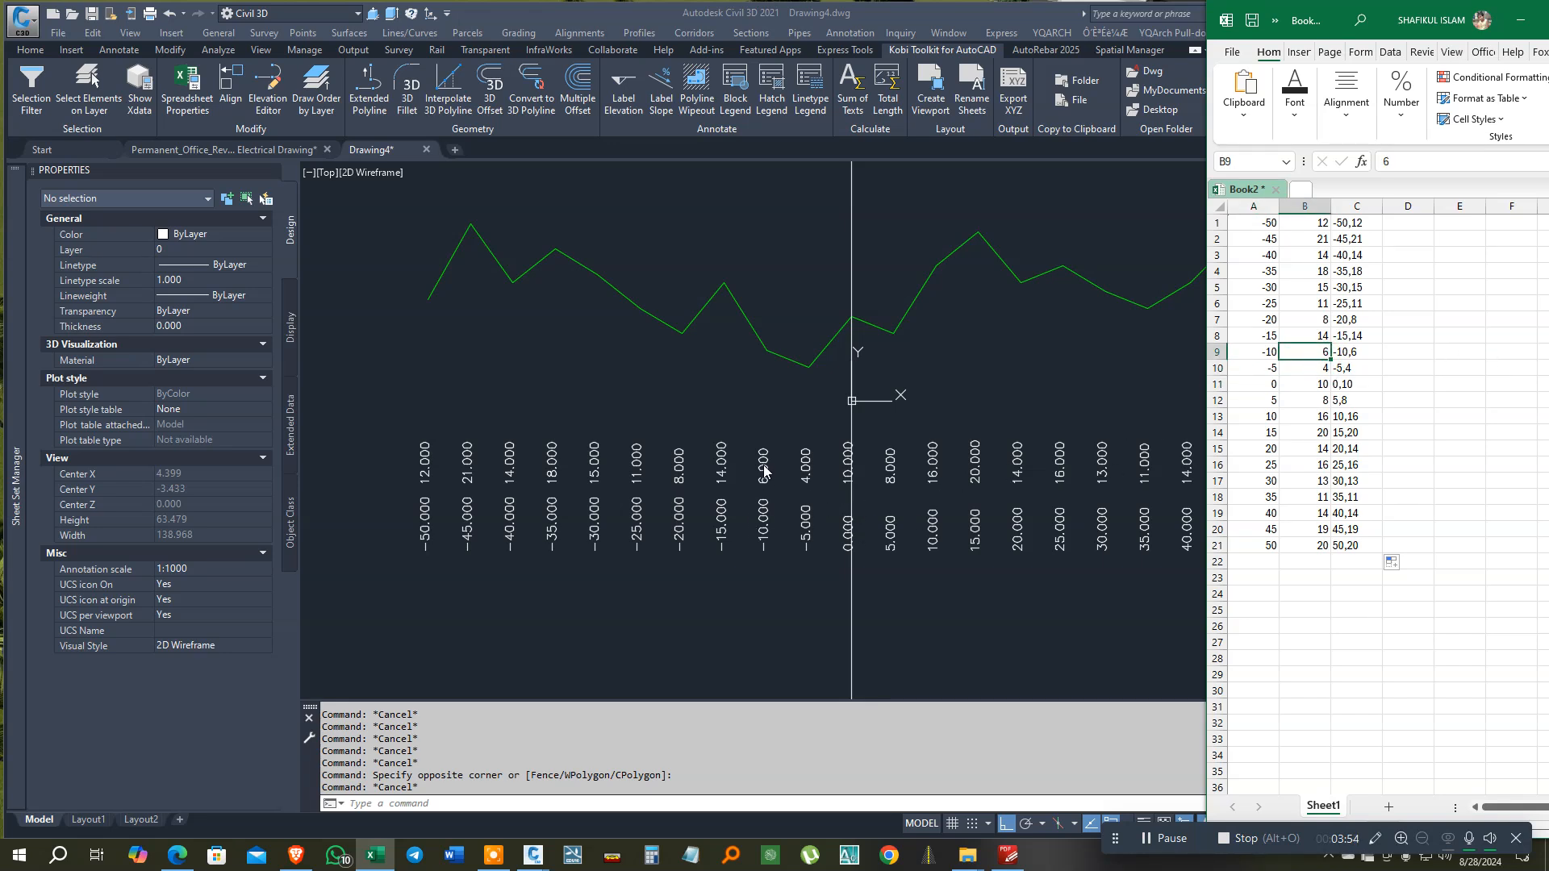
pyautogui.click(1321, 336)
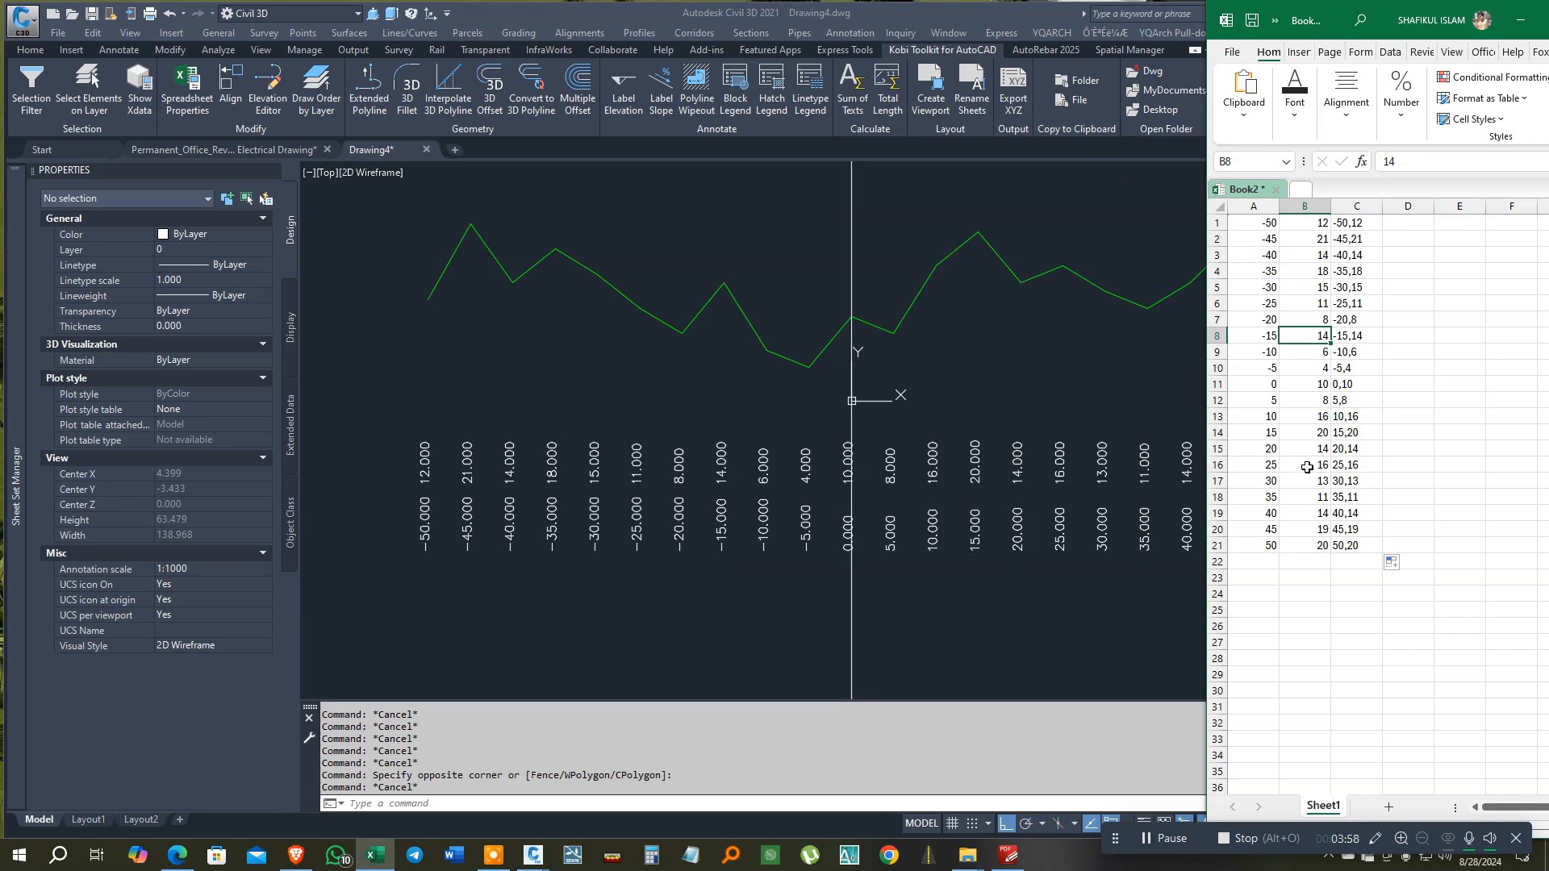
pyautogui.click(1324, 370)
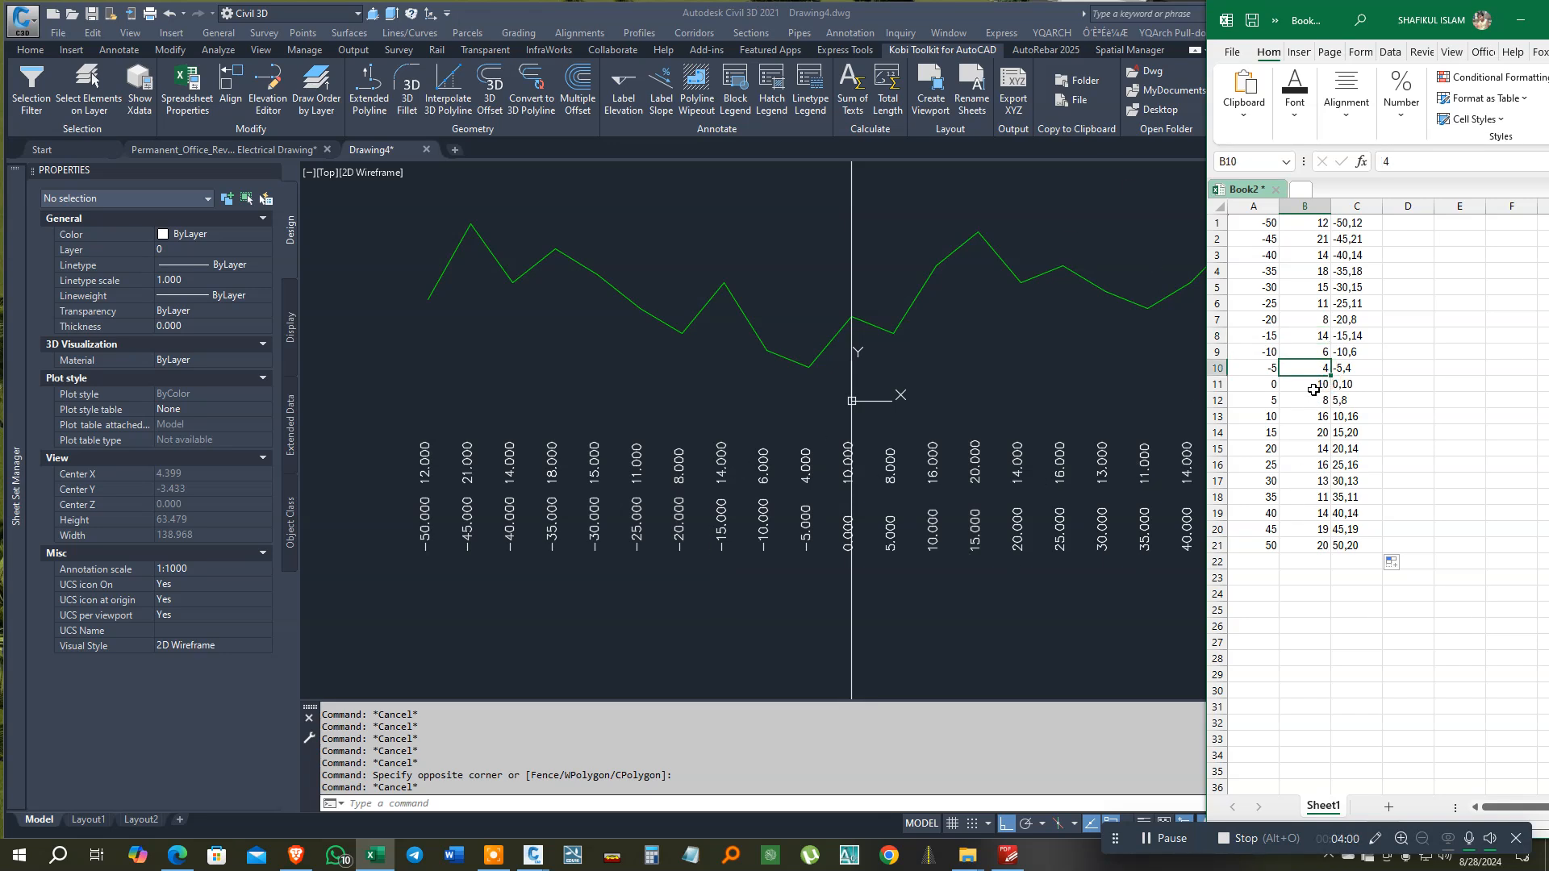
pyautogui.click(1313, 400)
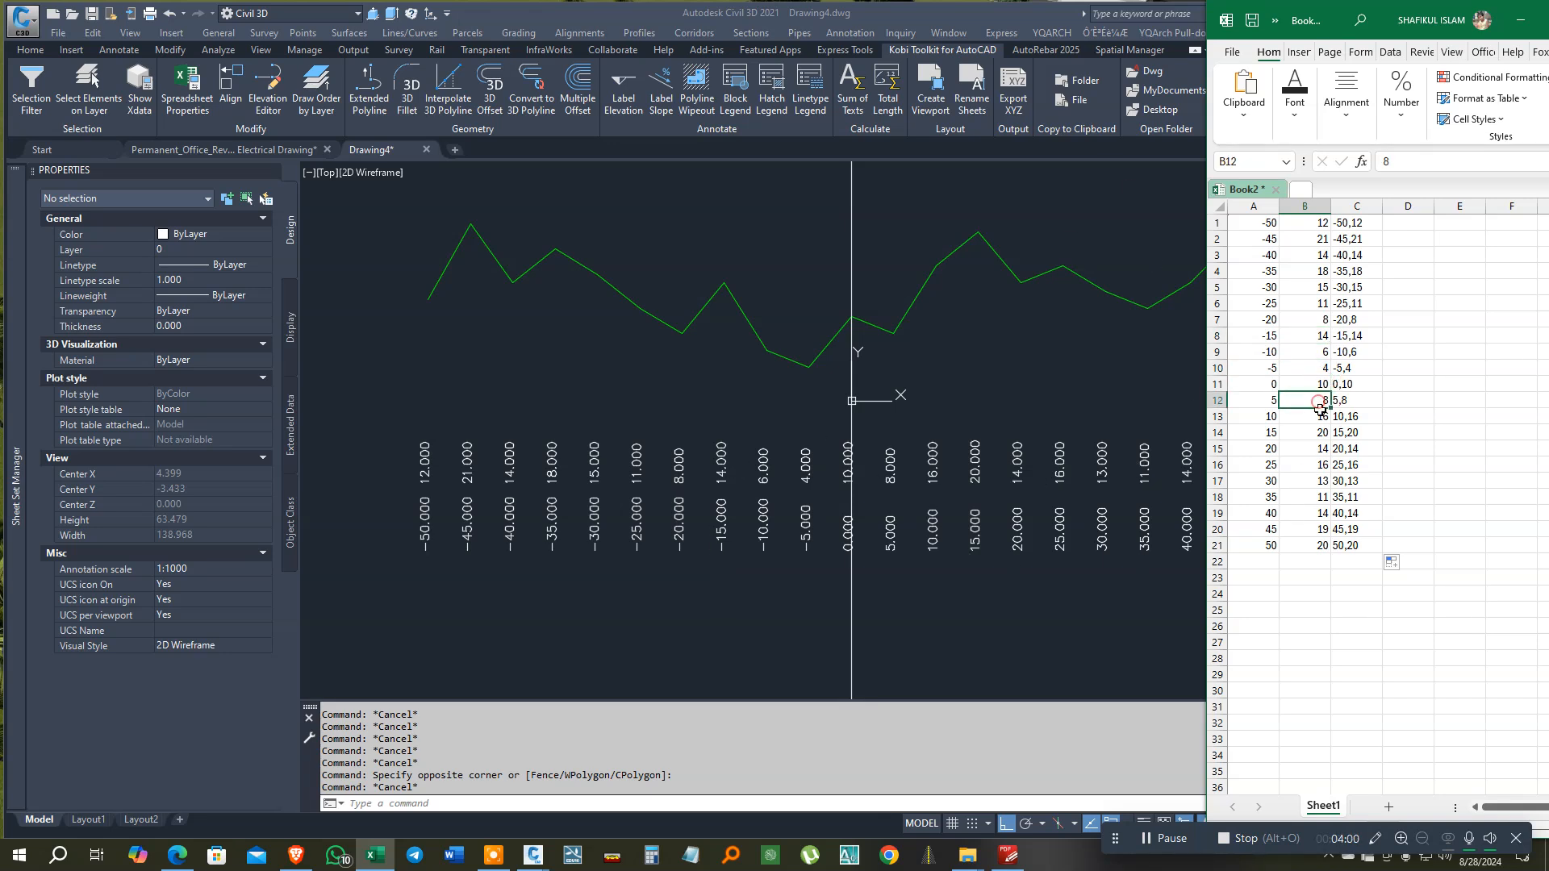
pyautogui.click(902, 500)
pyautogui.scroll(-2, 563, 513)
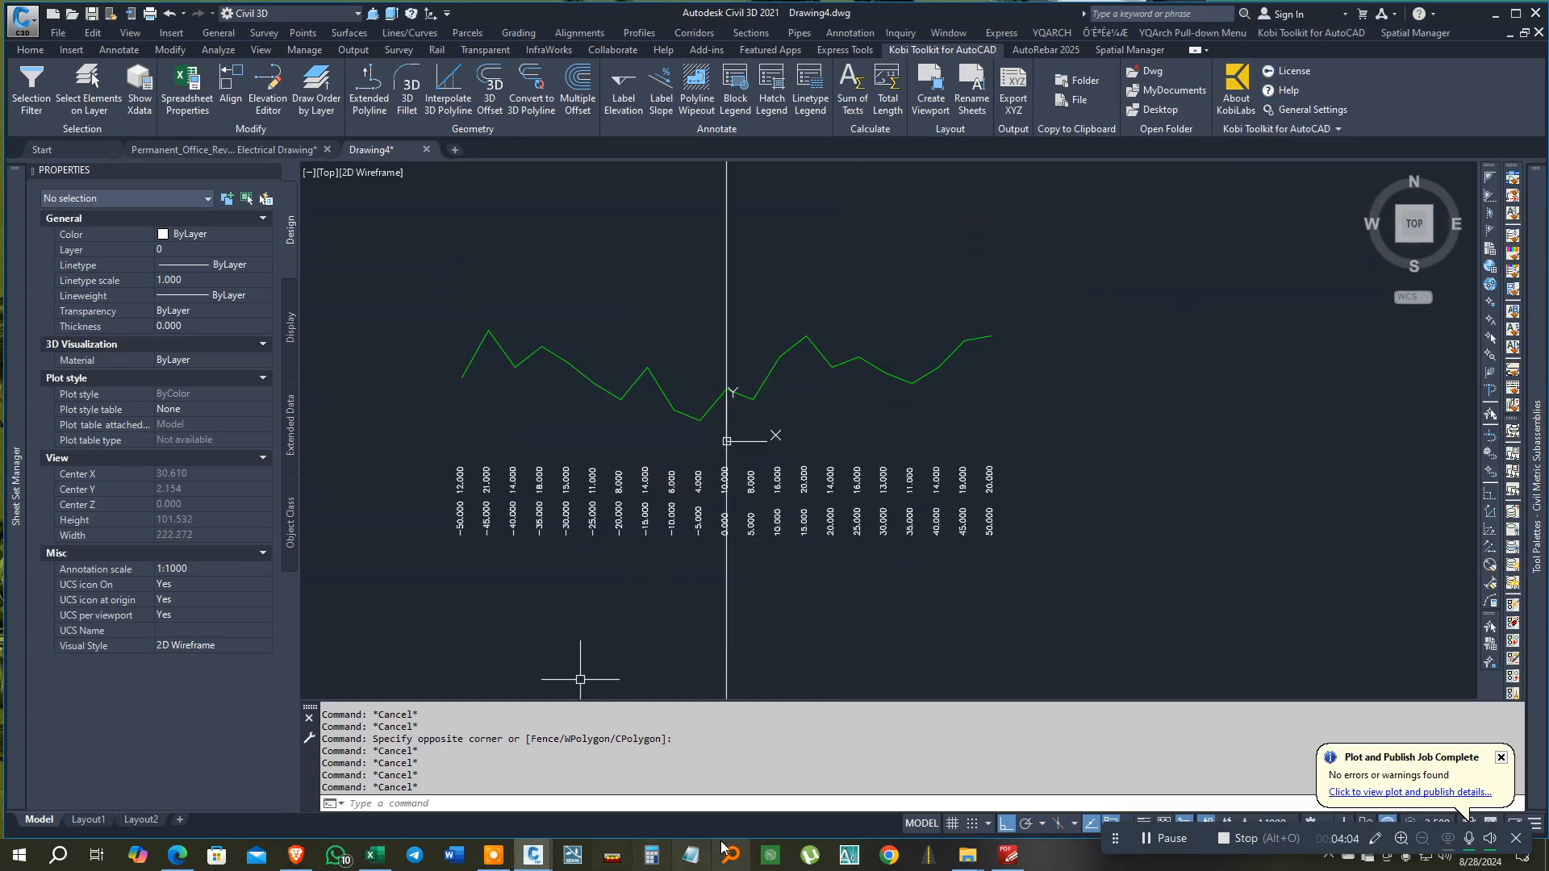